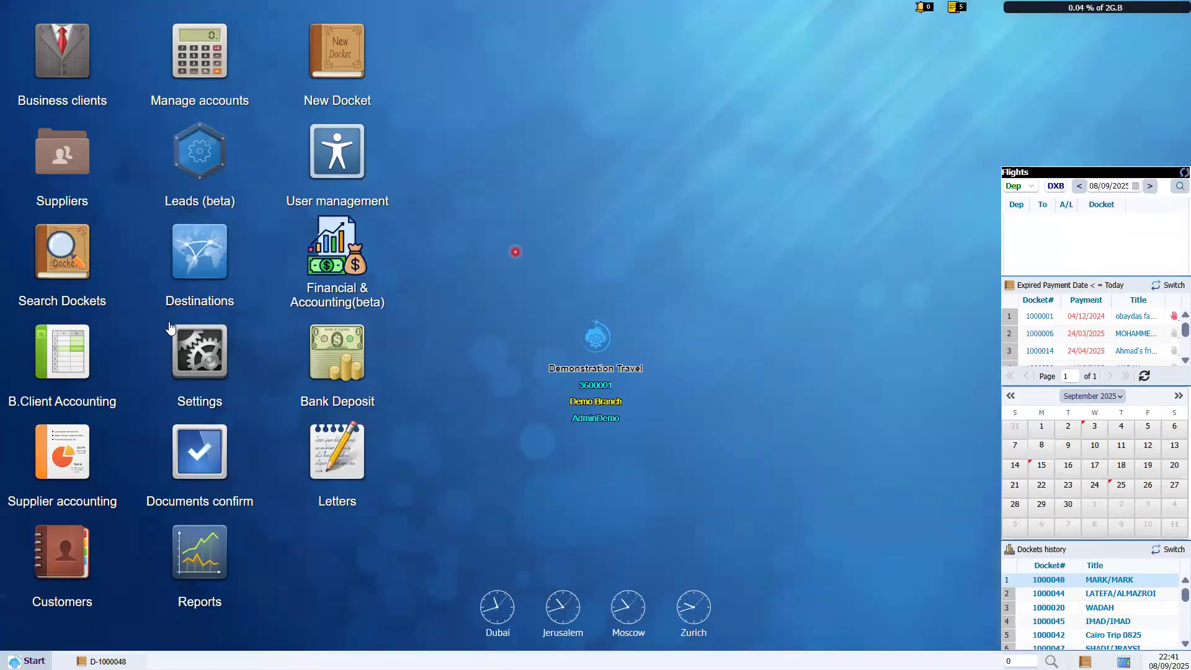
Highlight the Customers, Supplier accounting and Business clients modules in the sidebar.
click(85, 600)
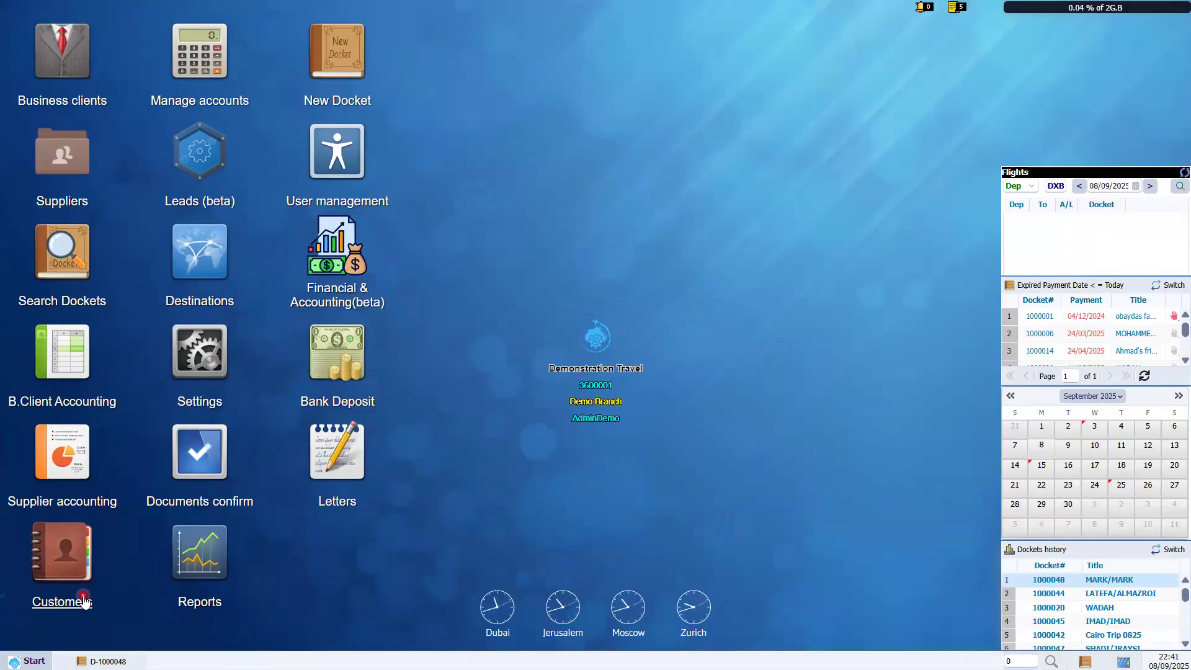
click(124, 549)
click(79, 452)
click(102, 64)
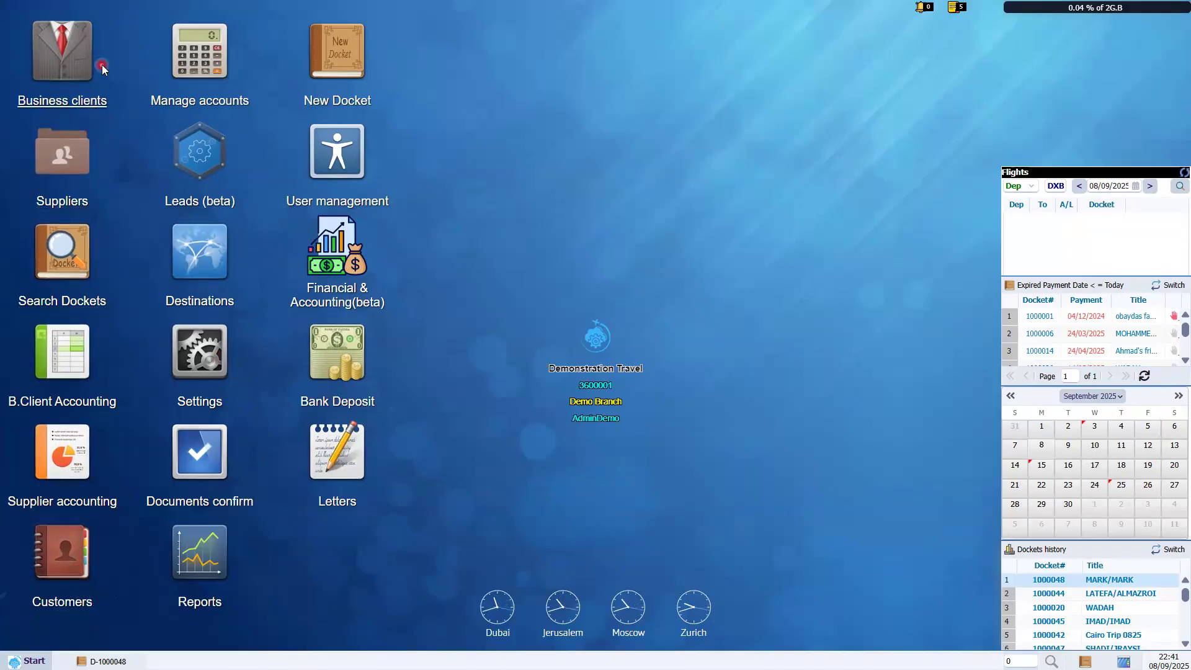
click(90, 429)
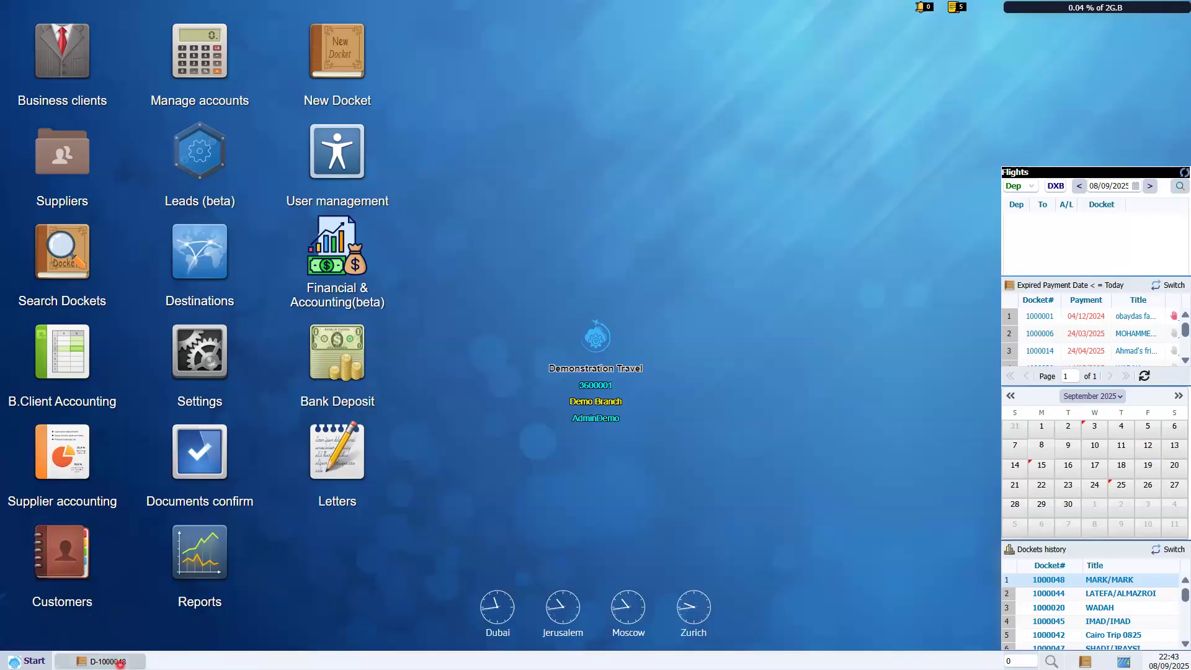
Restore docket 1000048 (7-day Family Trip, Rome to Dubai) and nudge its window right and down.
click(122, 662)
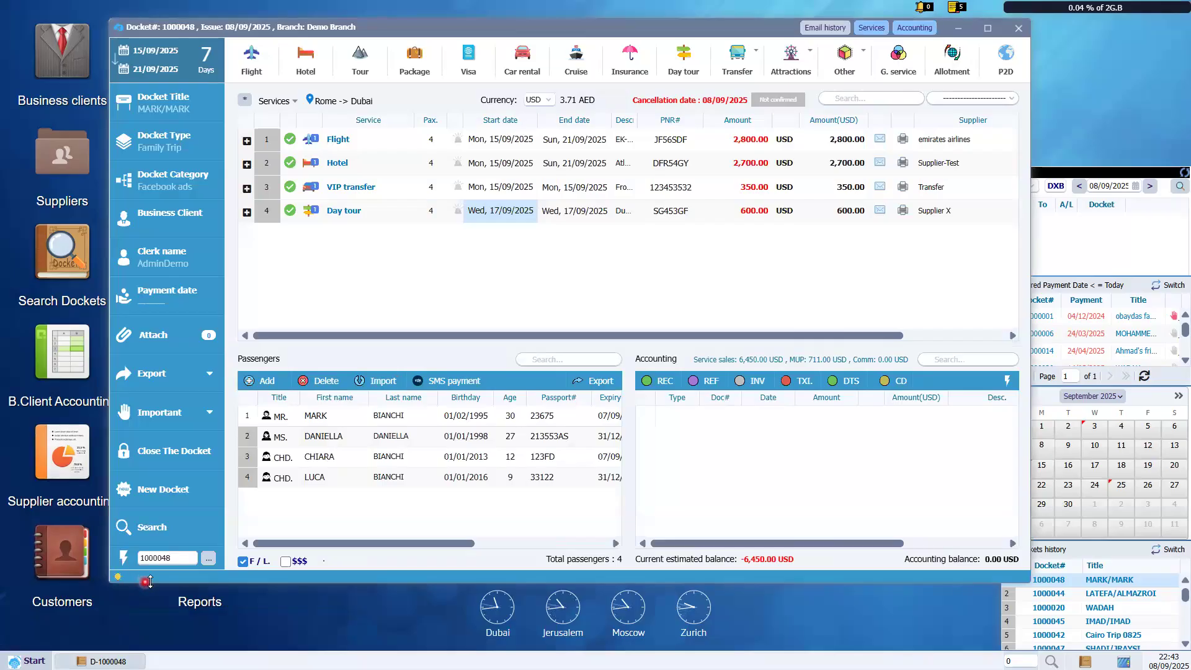
click(472, 118)
click(522, 14)
drag(593, 56, 610, 62)
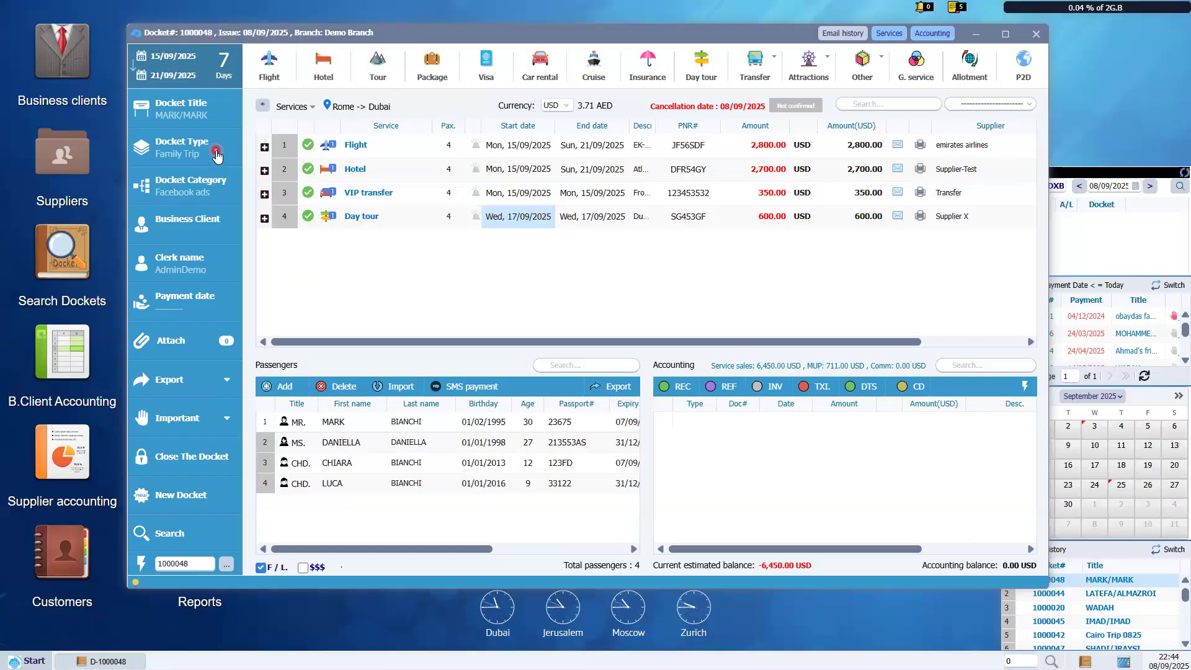
double_click(454, 216)
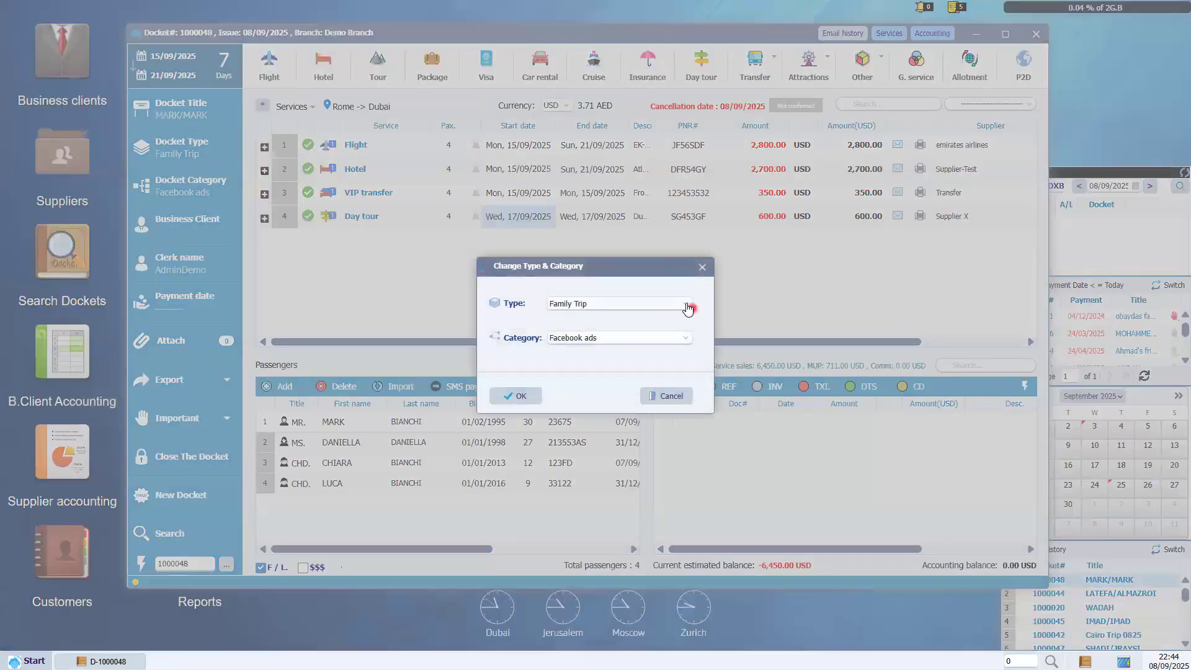
click(687, 305)
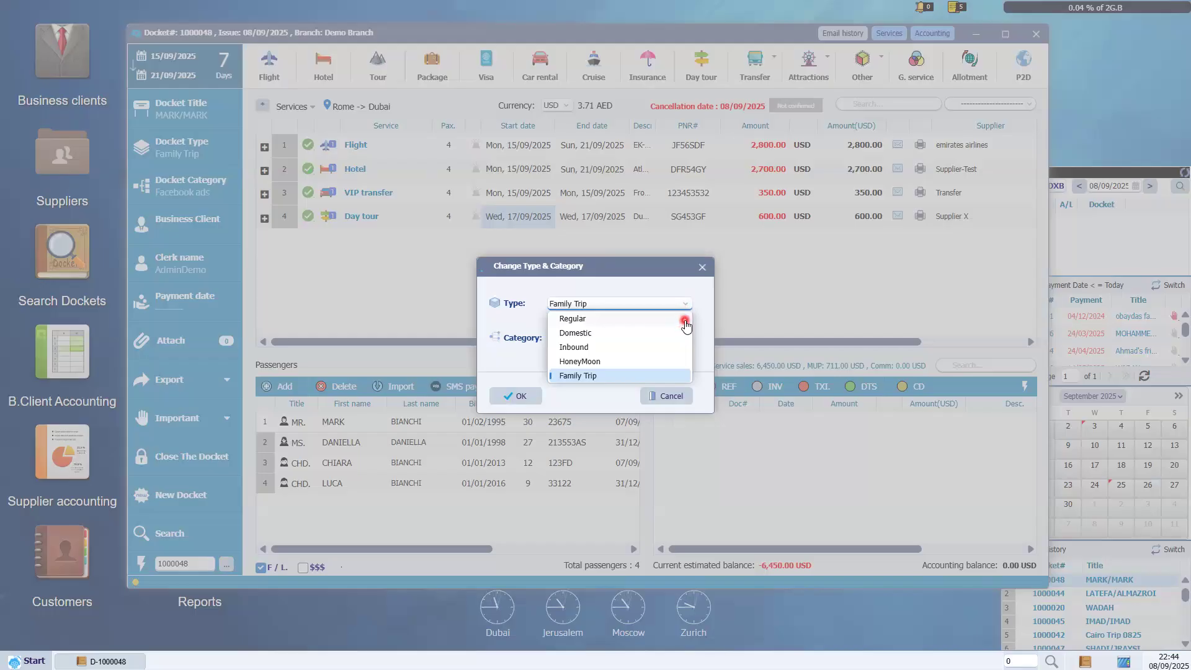
click(660, 297)
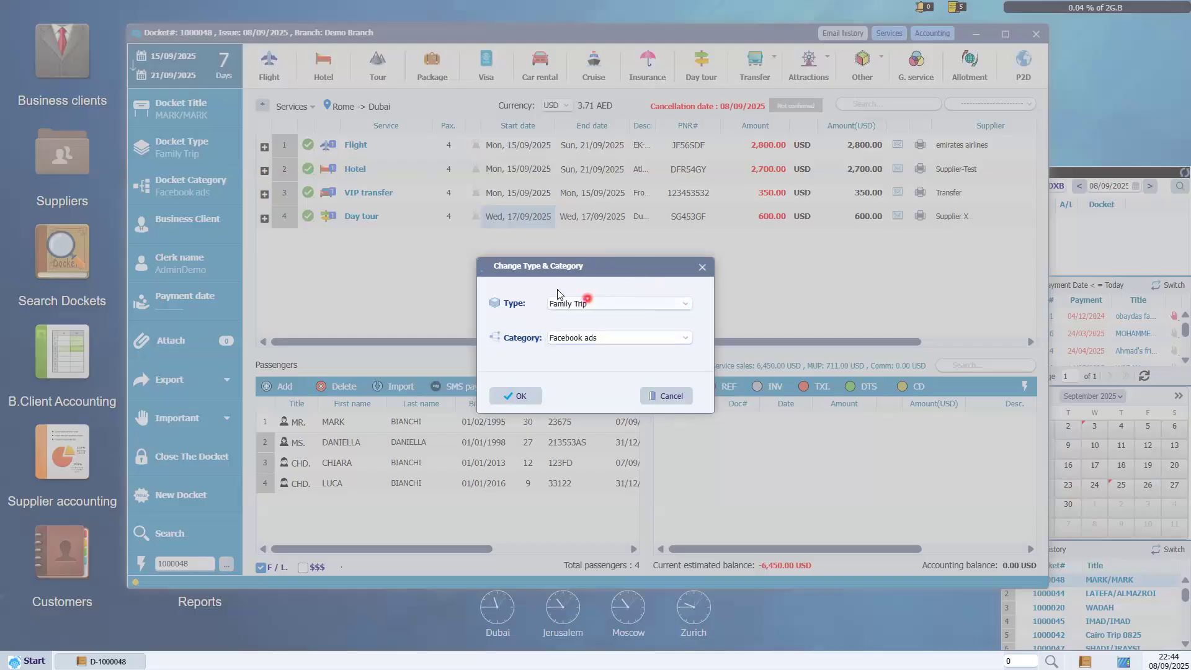
click(687, 338)
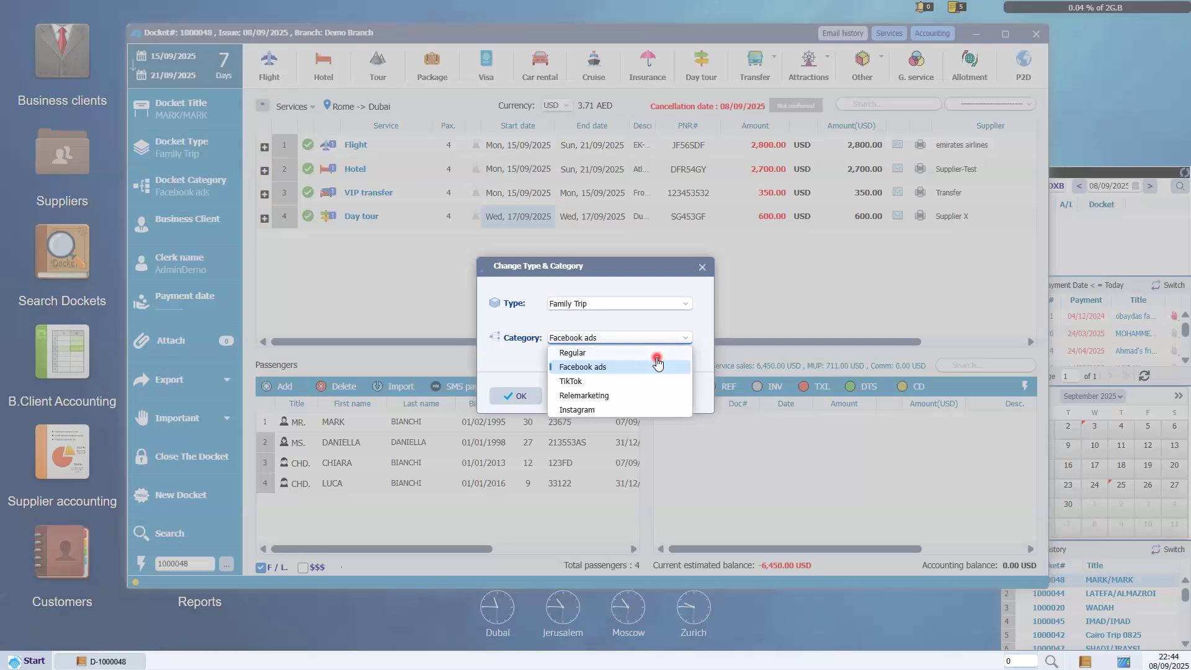
click(708, 266)
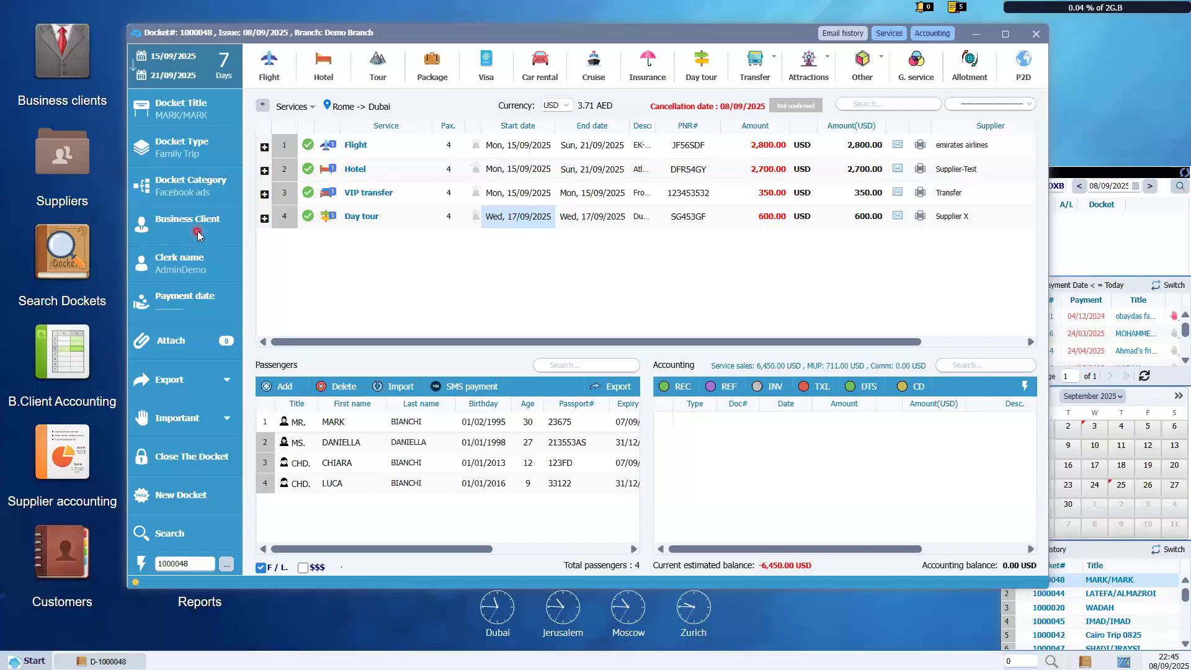
click(198, 233)
click(681, 327)
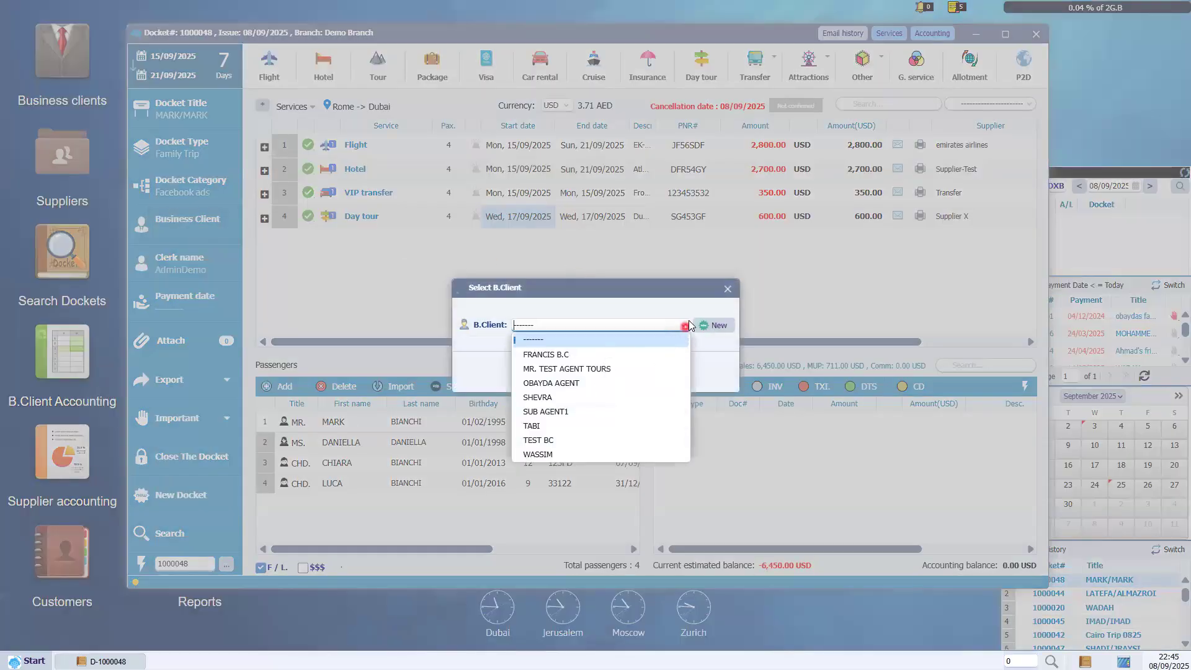
click(728, 288)
click(728, 288)
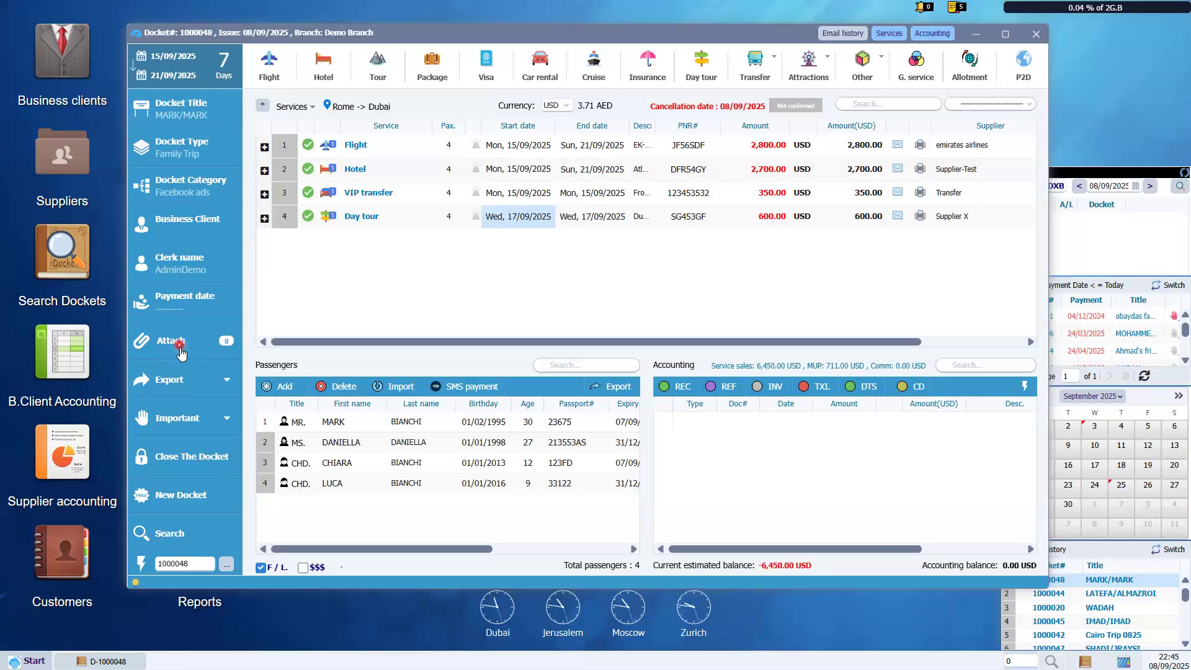
click(191, 388)
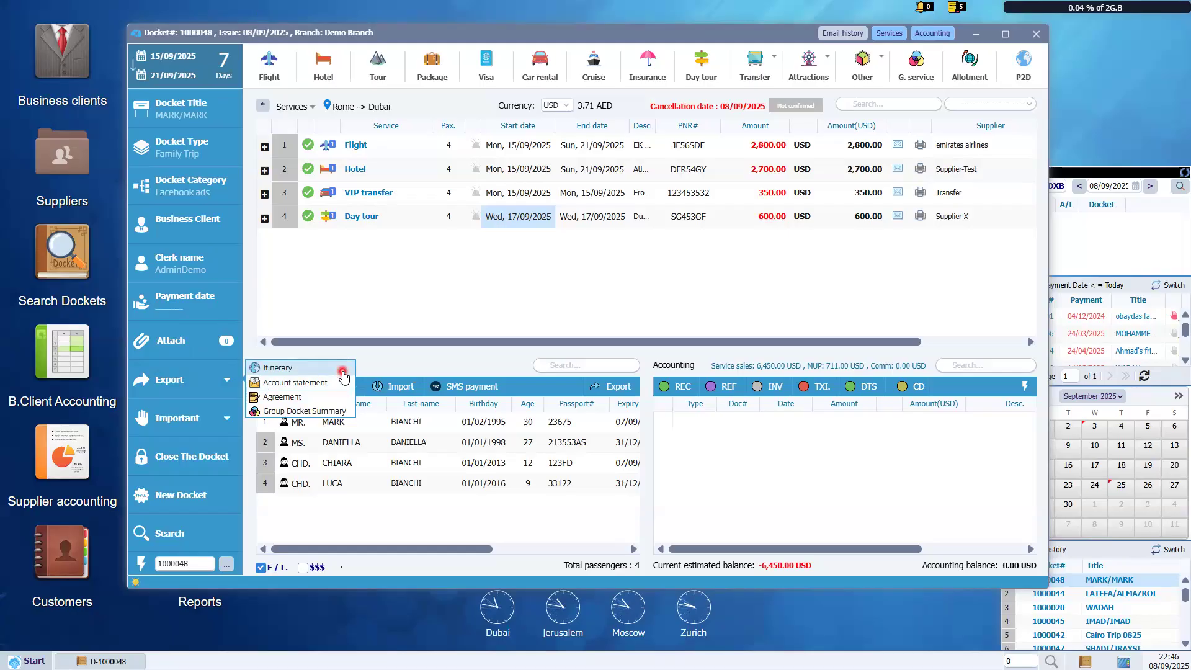
Write 'fffff' in docket 1000048's red Important note and save it.
click(343, 376)
click(166, 419)
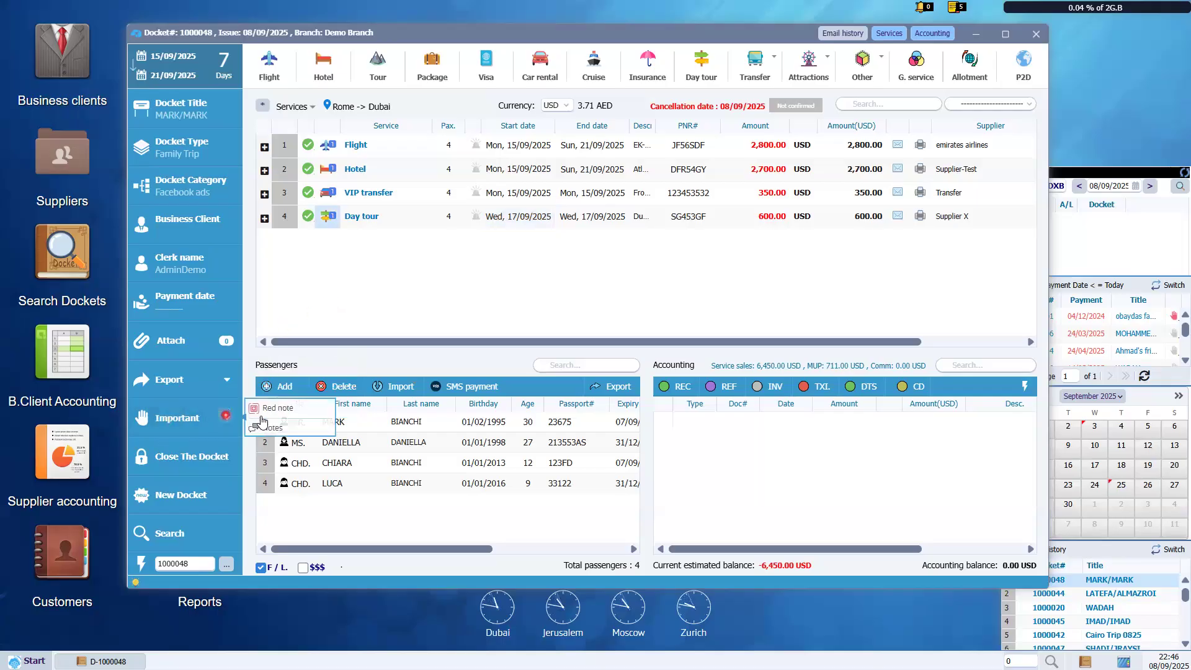
click(467, 329)
click(557, 323)
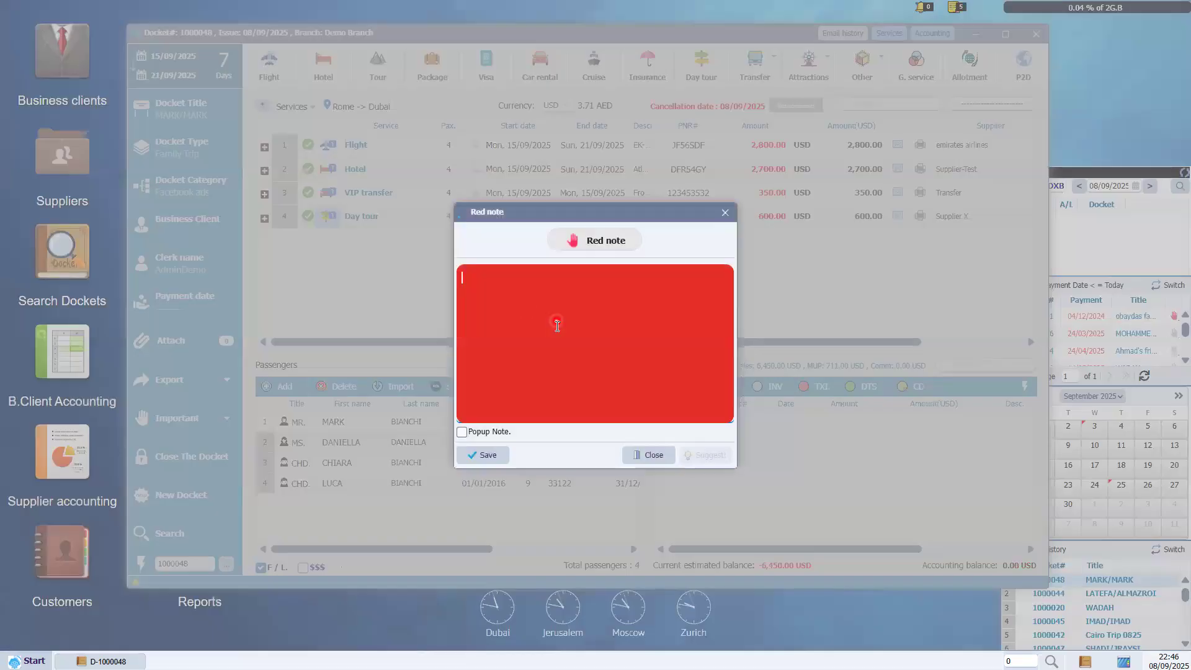
text(fffff)
double_click(472, 319)
click(489, 459)
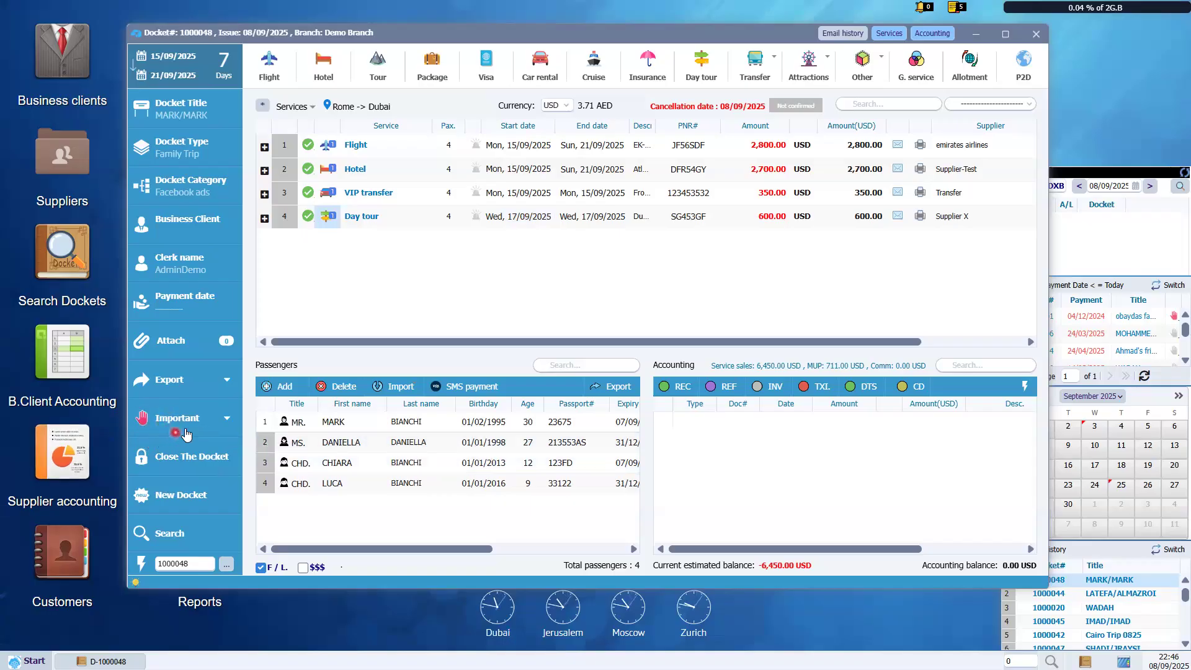
Add the general note 'ddsadasd' to docket 1000048, then close the Notes window.
click(189, 430)
click(275, 430)
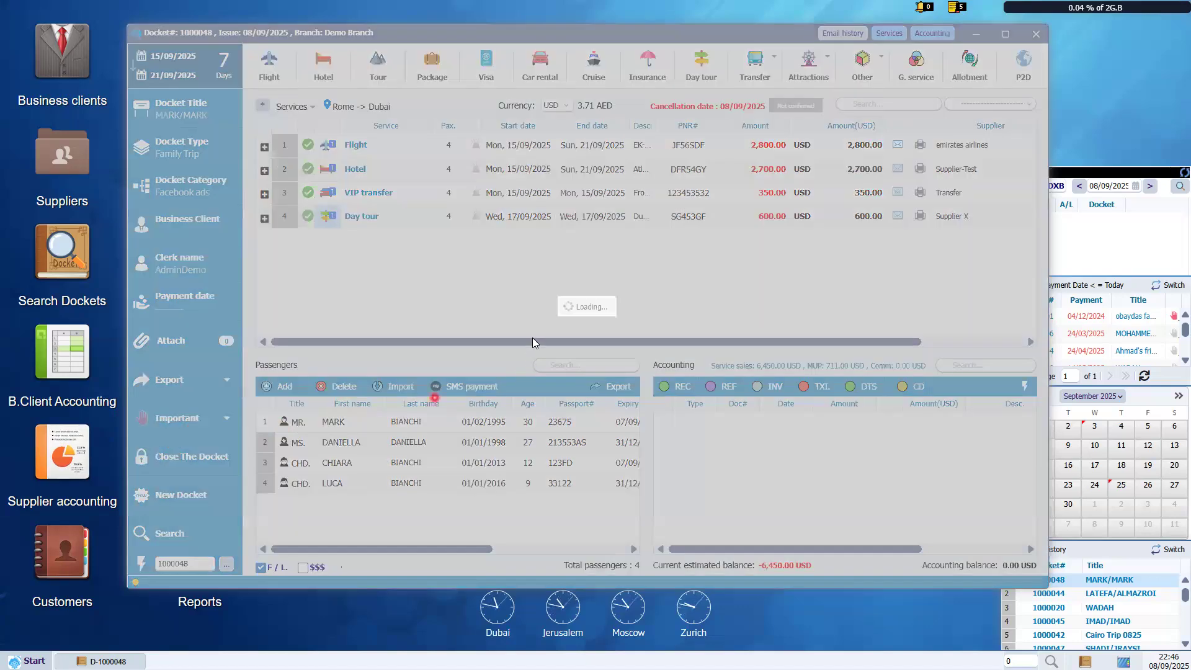
click(545, 290)
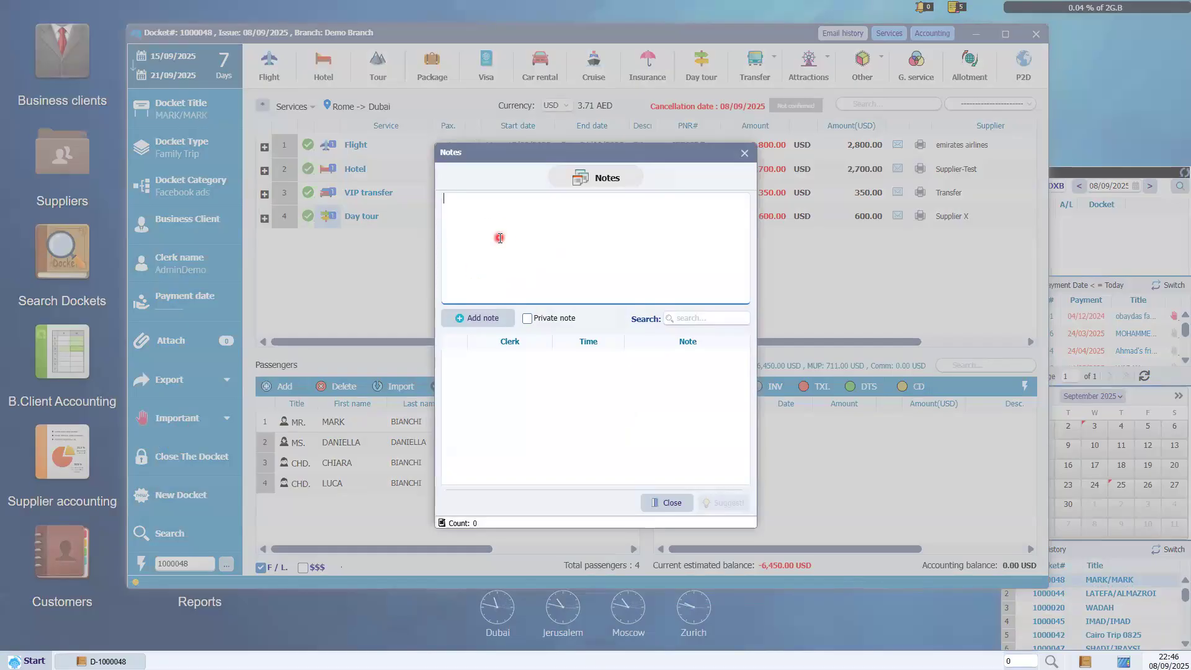
text(dsadasd)
click(494, 320)
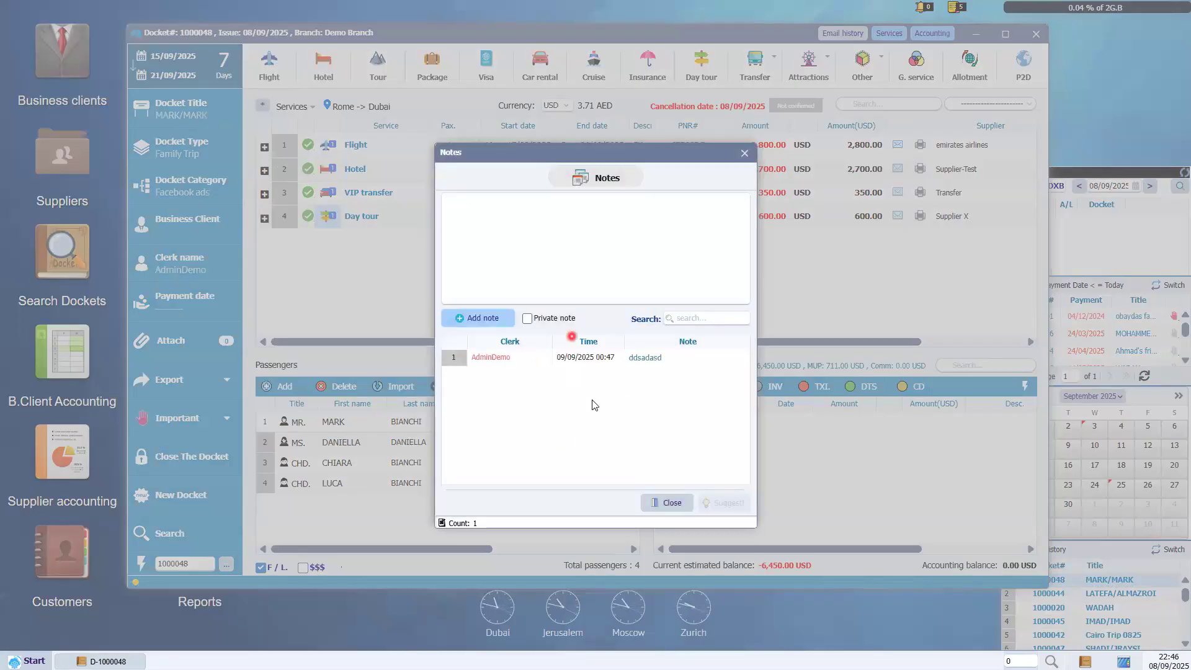
click(675, 496)
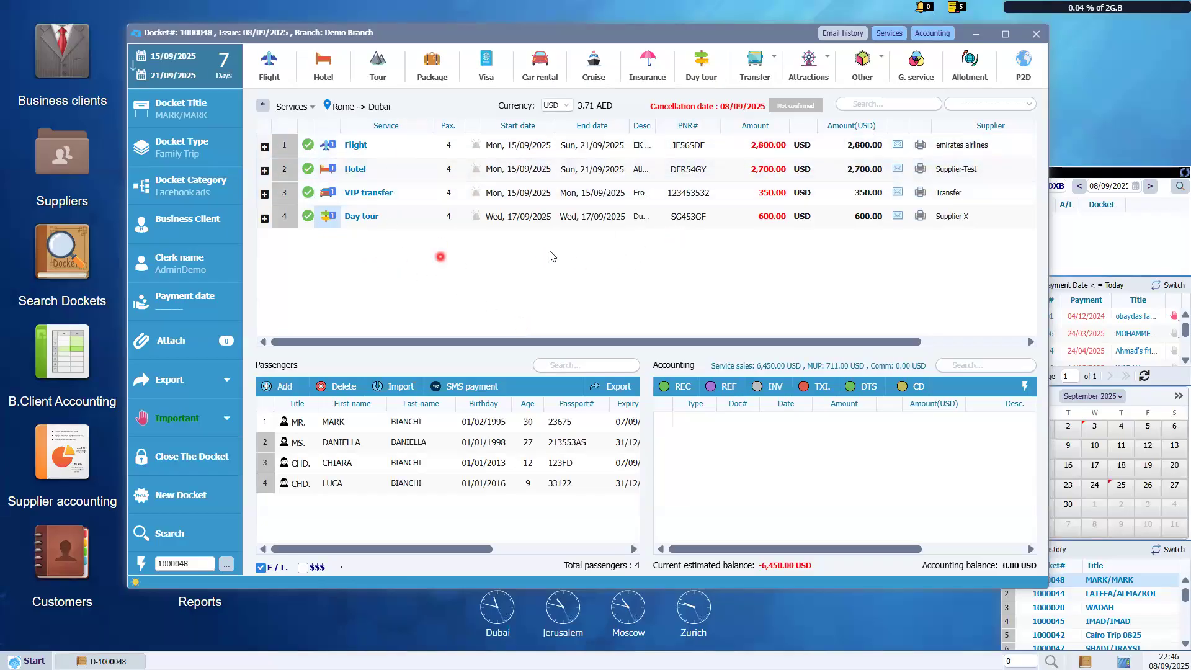
Select the Flight, VIP transfer and Day tour service rows in turn, ending on Flight.
click(433, 238)
click(432, 155)
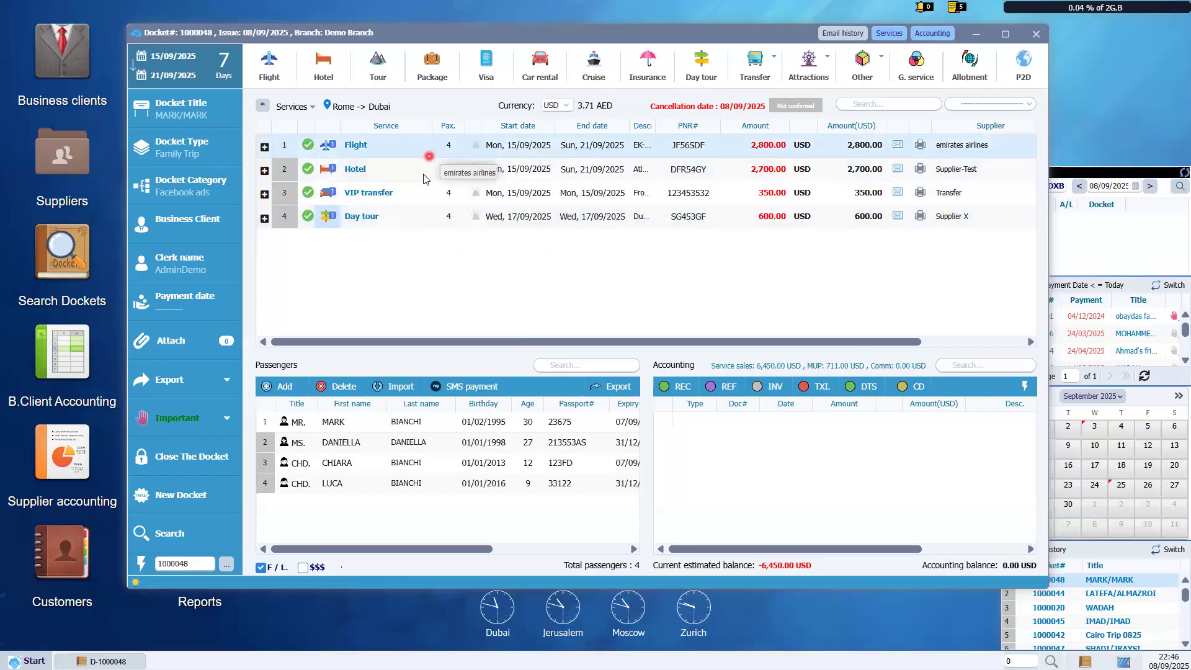
click(410, 192)
click(407, 221)
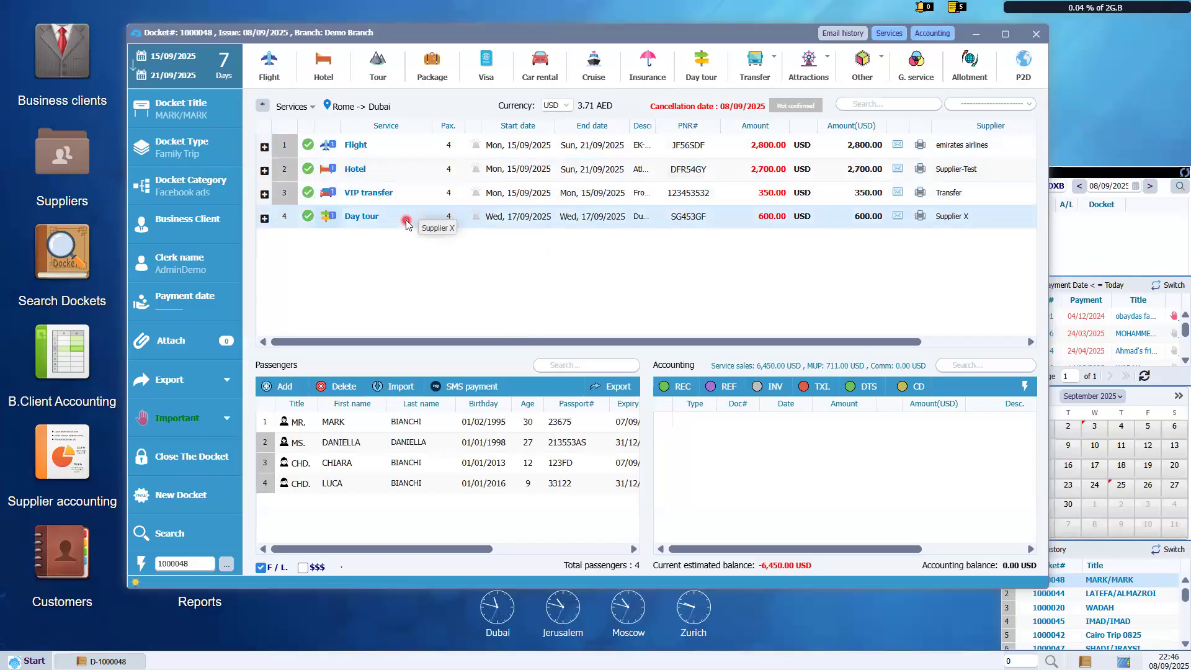
click(434, 150)
click(386, 144)
click(444, 149)
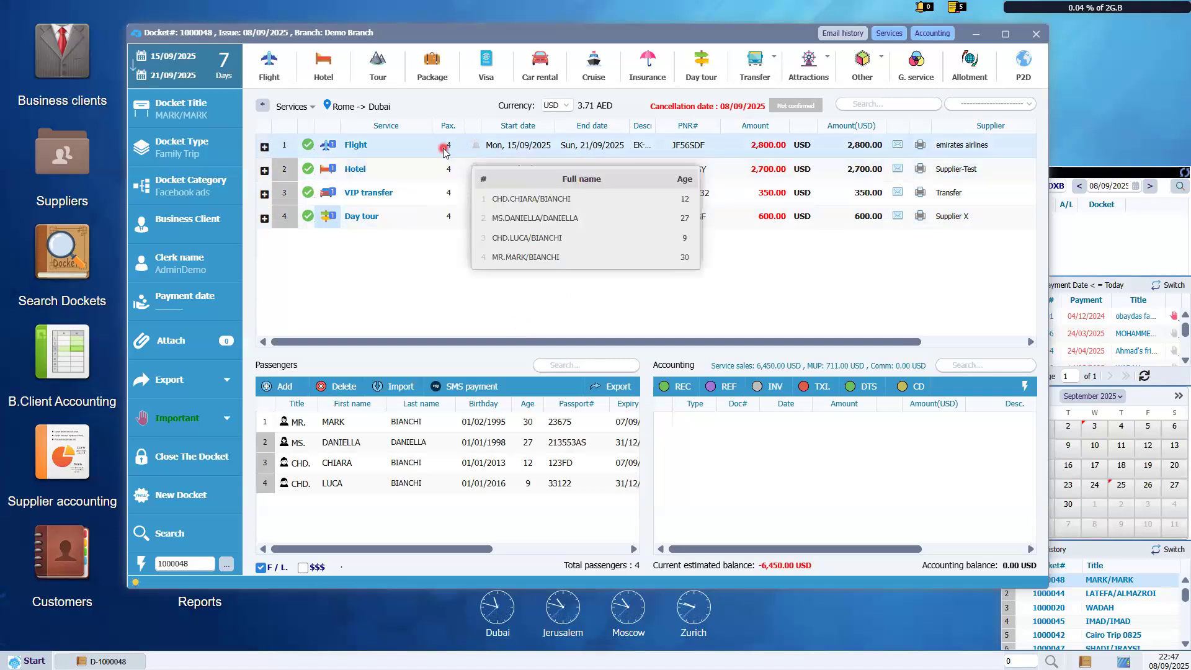
click(563, 147)
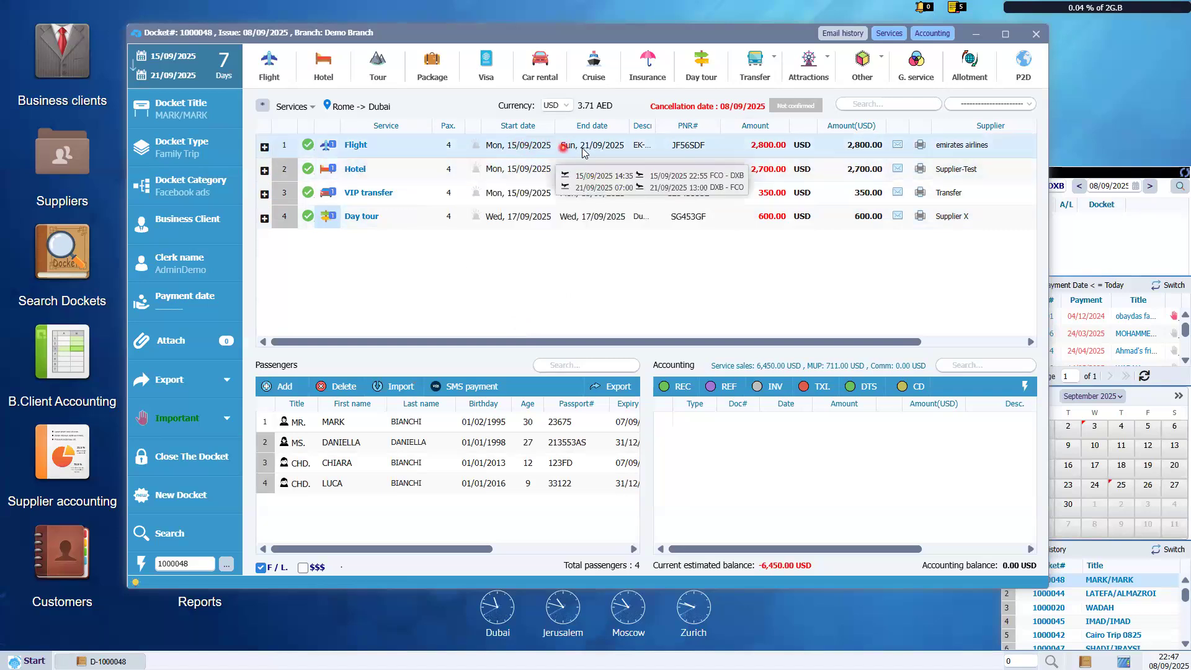
click(641, 148)
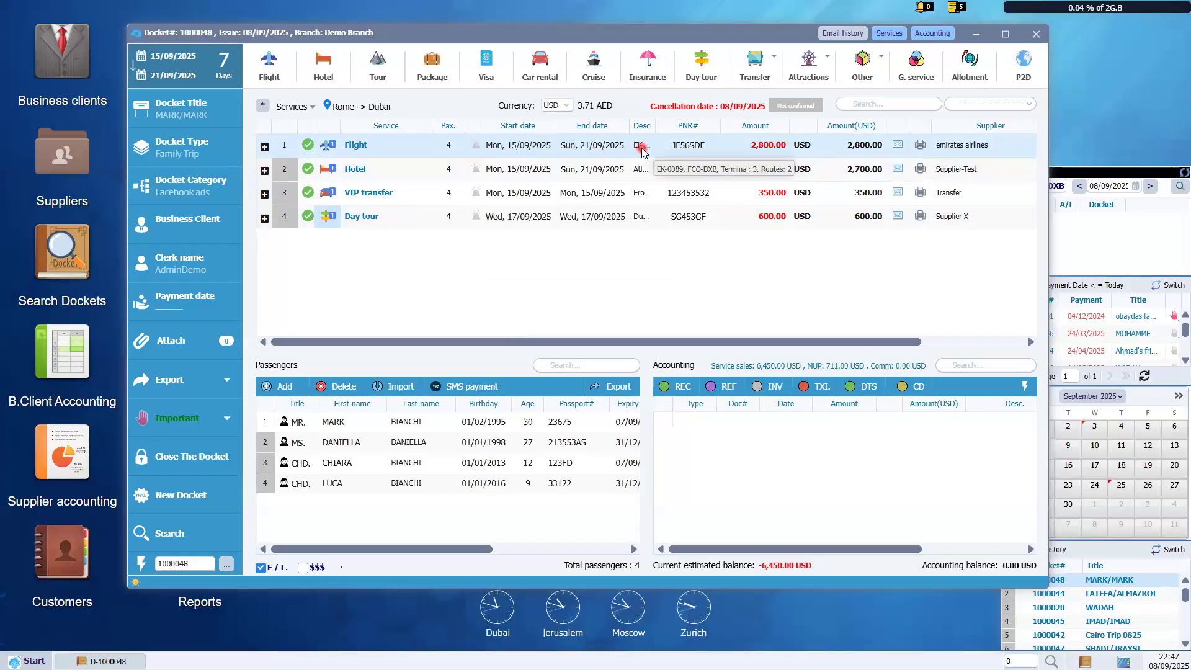
click(693, 151)
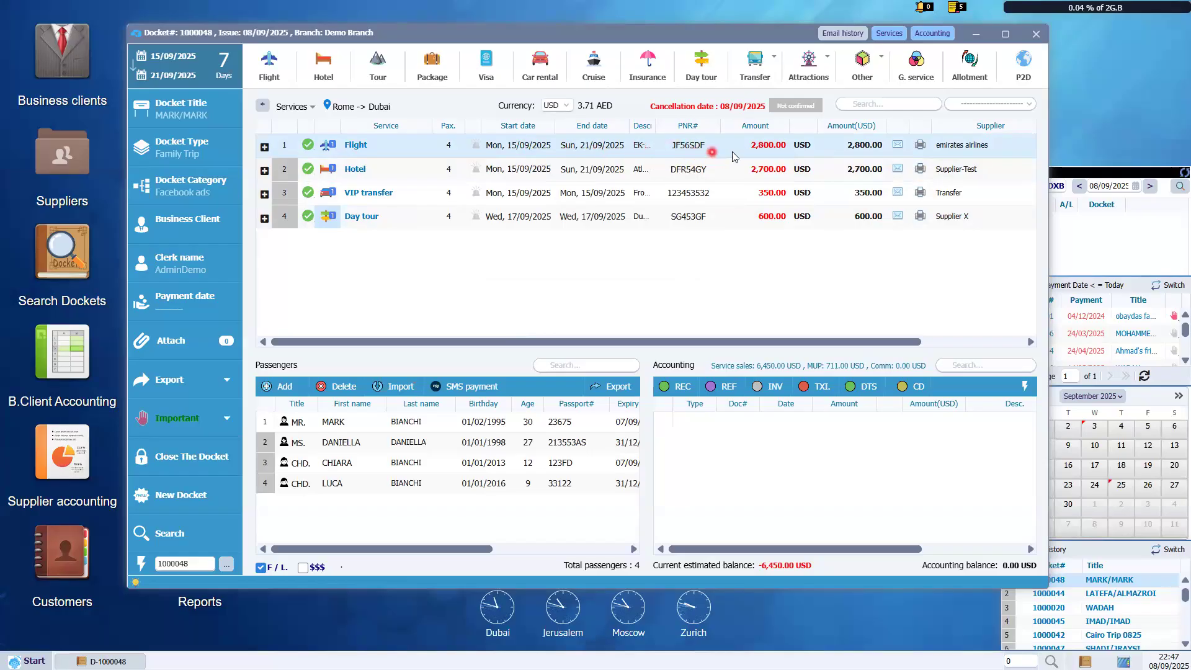
click(770, 148)
click(790, 142)
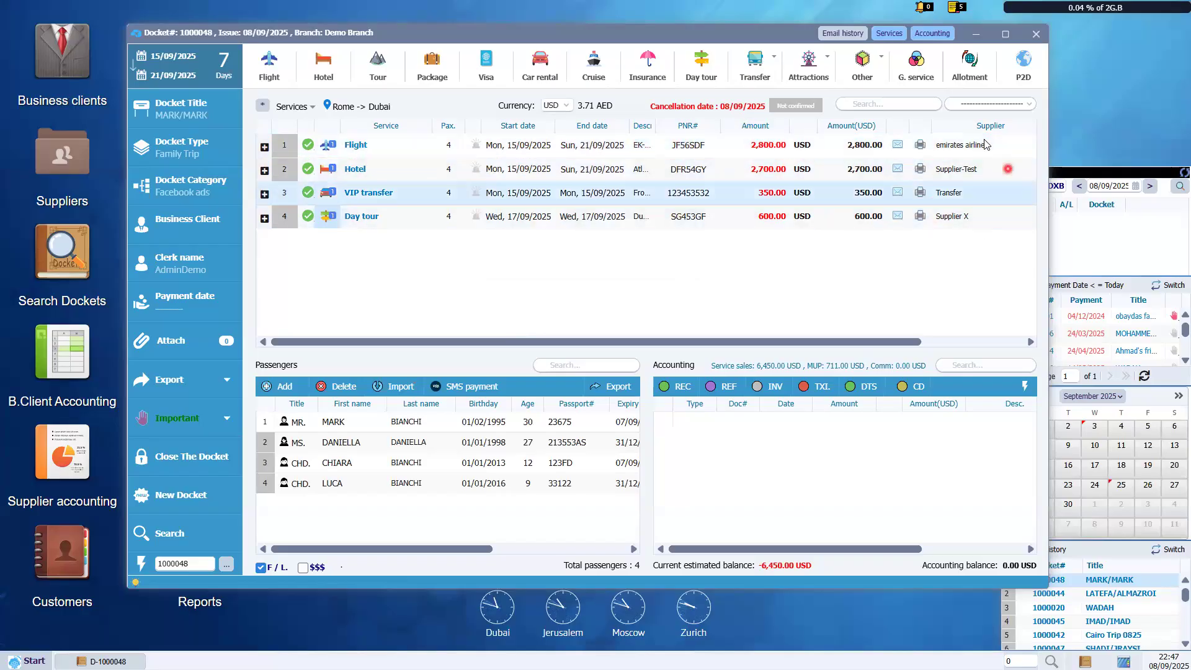
click(959, 147)
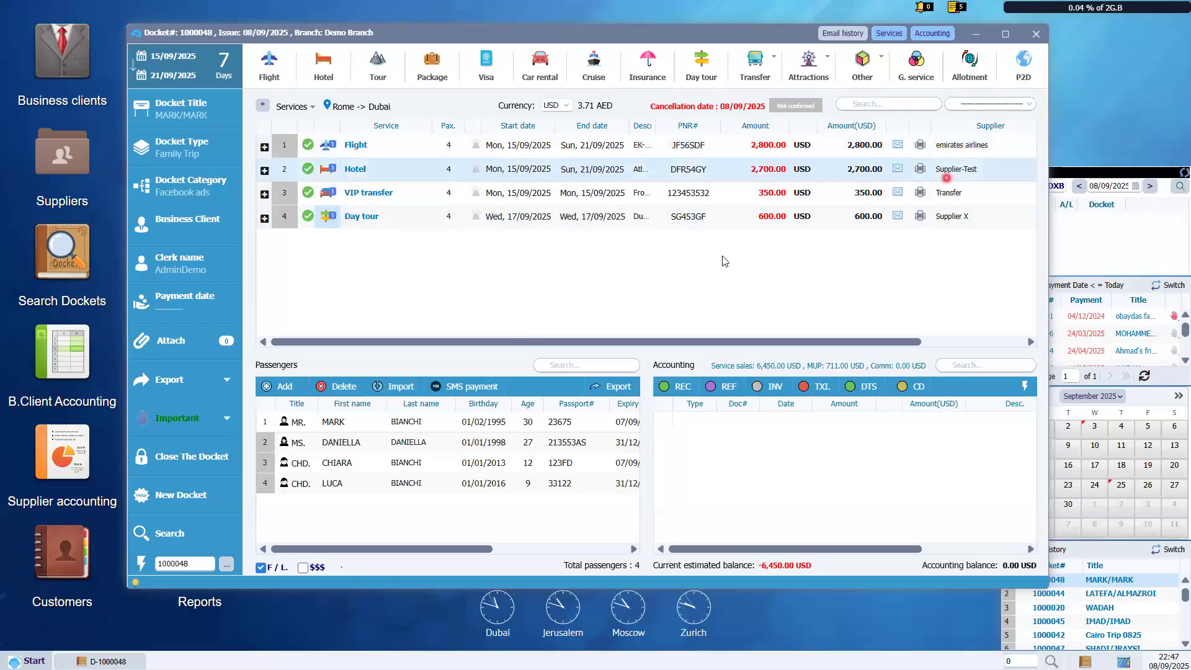
double_click(395, 152)
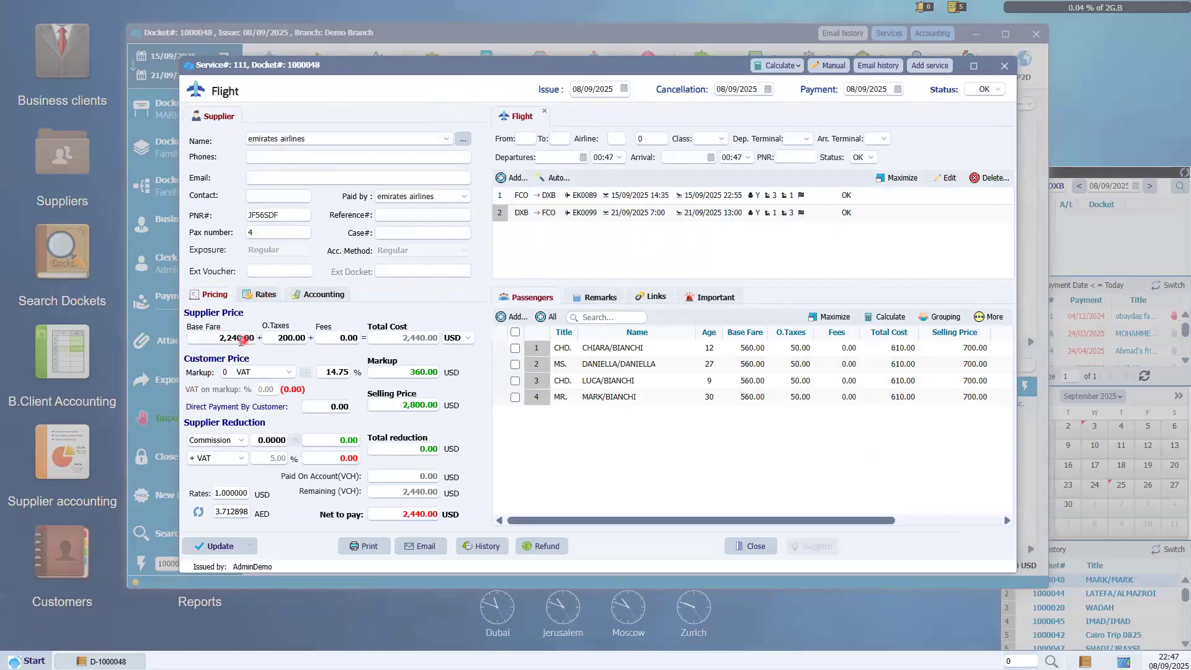
click(413, 338)
click(389, 372)
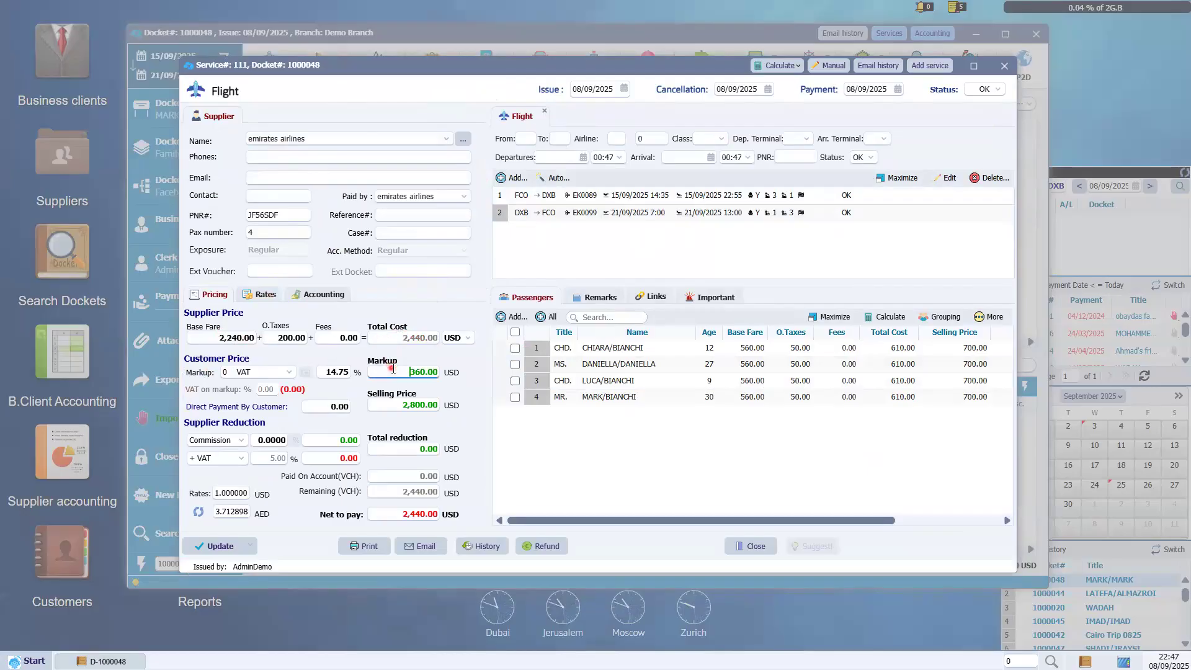
click(384, 405)
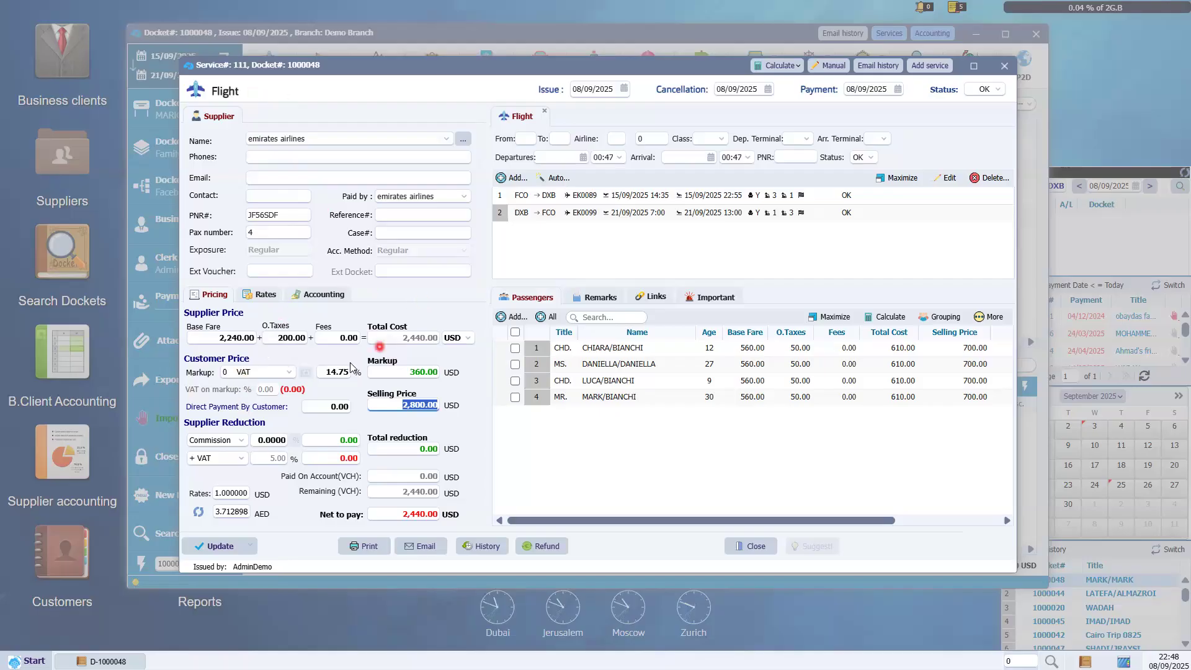
click(335, 371)
click(376, 404)
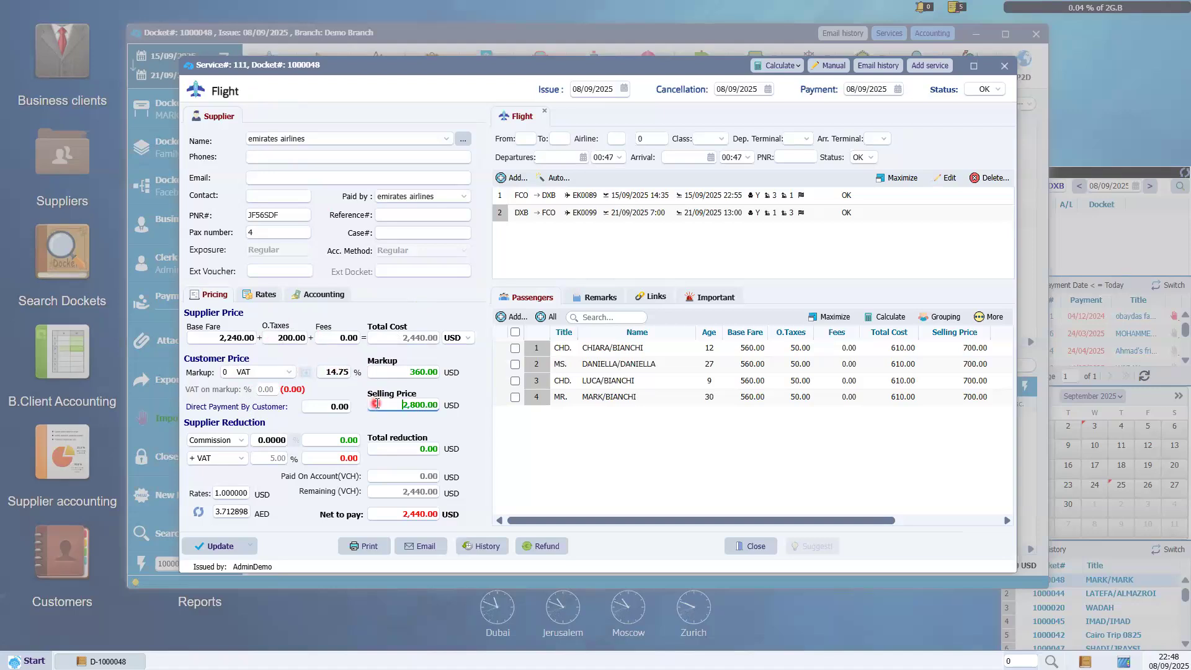
drag(393, 404, 455, 408)
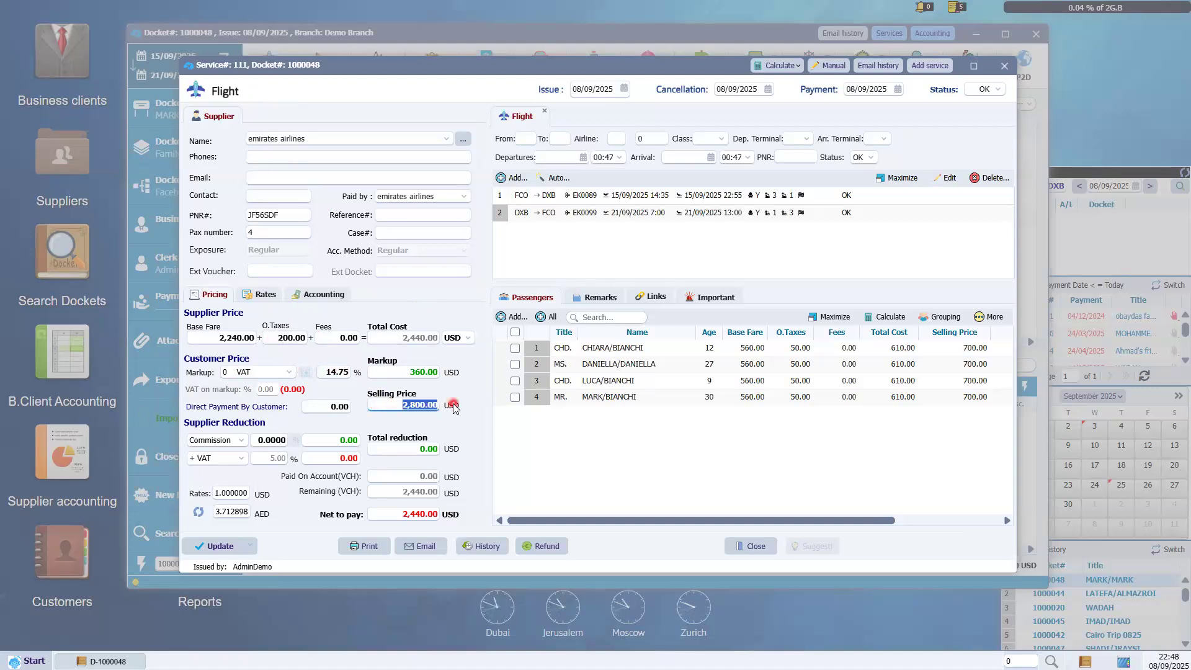
click(752, 546)
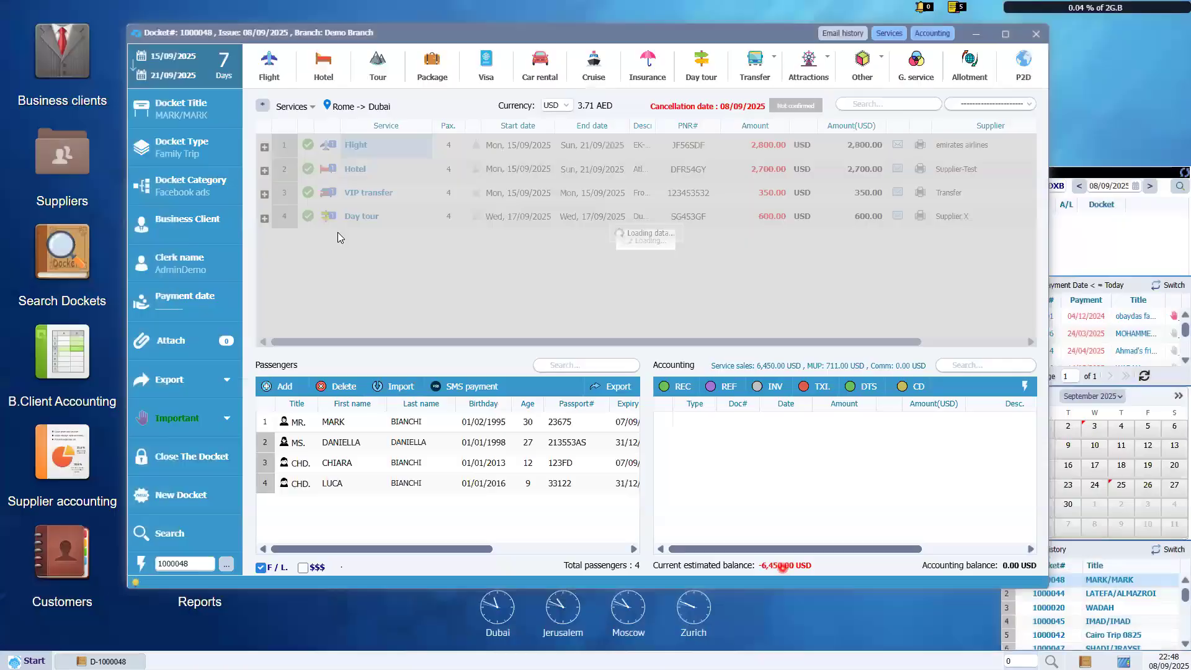
Open Hotel service 112 at Atlantis The Palm, move its window, and review the Family Suite and total cost.
click(372, 170)
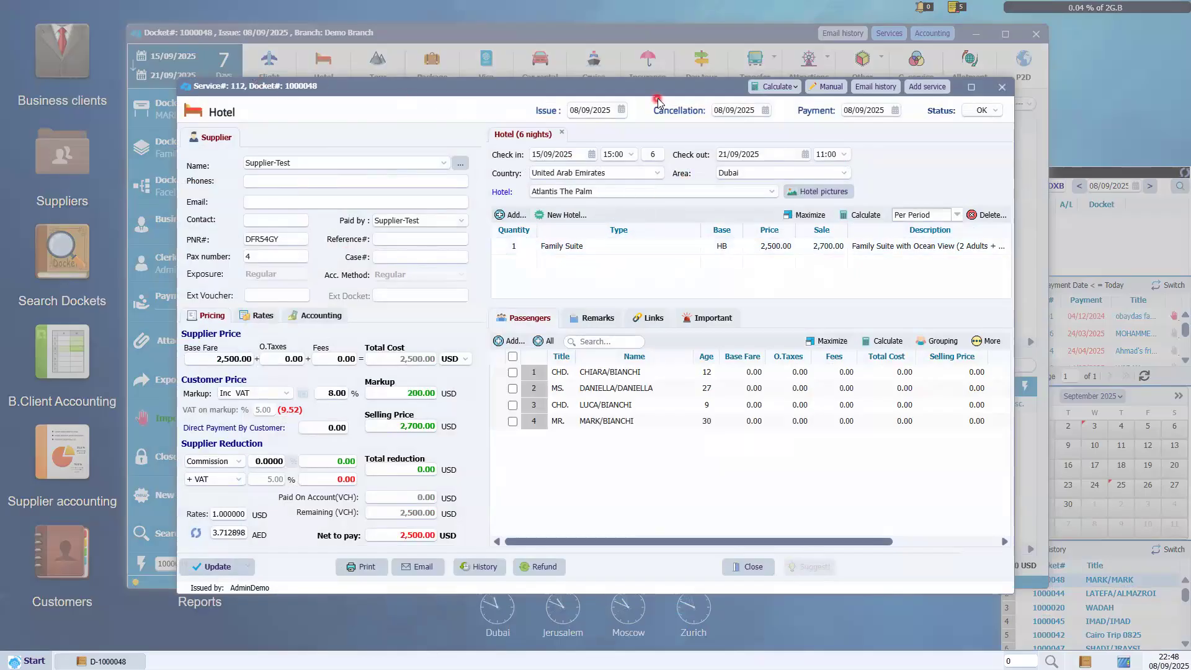
drag(620, 78, 573, 68)
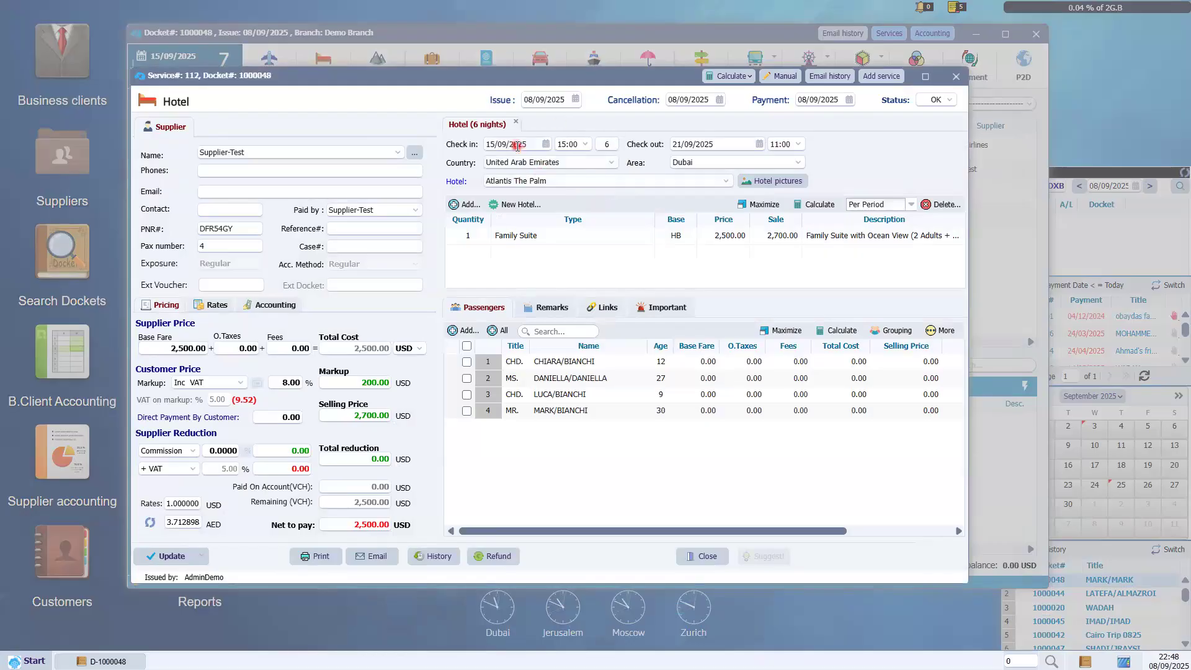
key(Tab)
key(Tab)
key(Tab)
key(Tab)
key(Tab)
key(Tab)
click(497, 237)
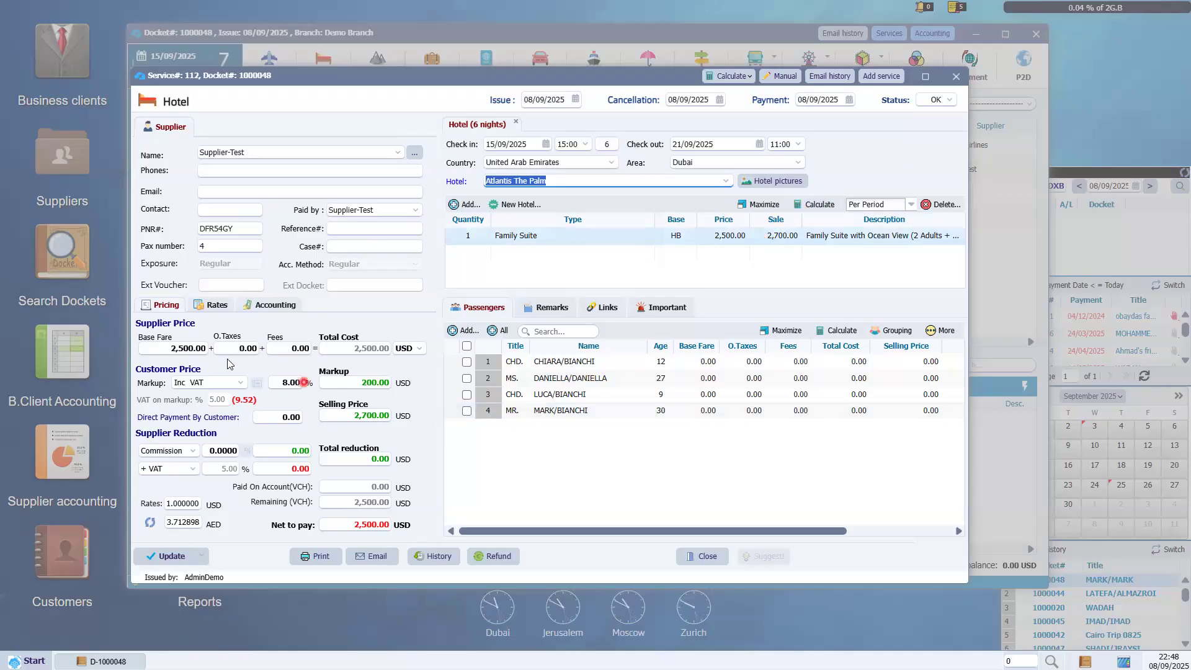
drag(339, 347, 383, 362)
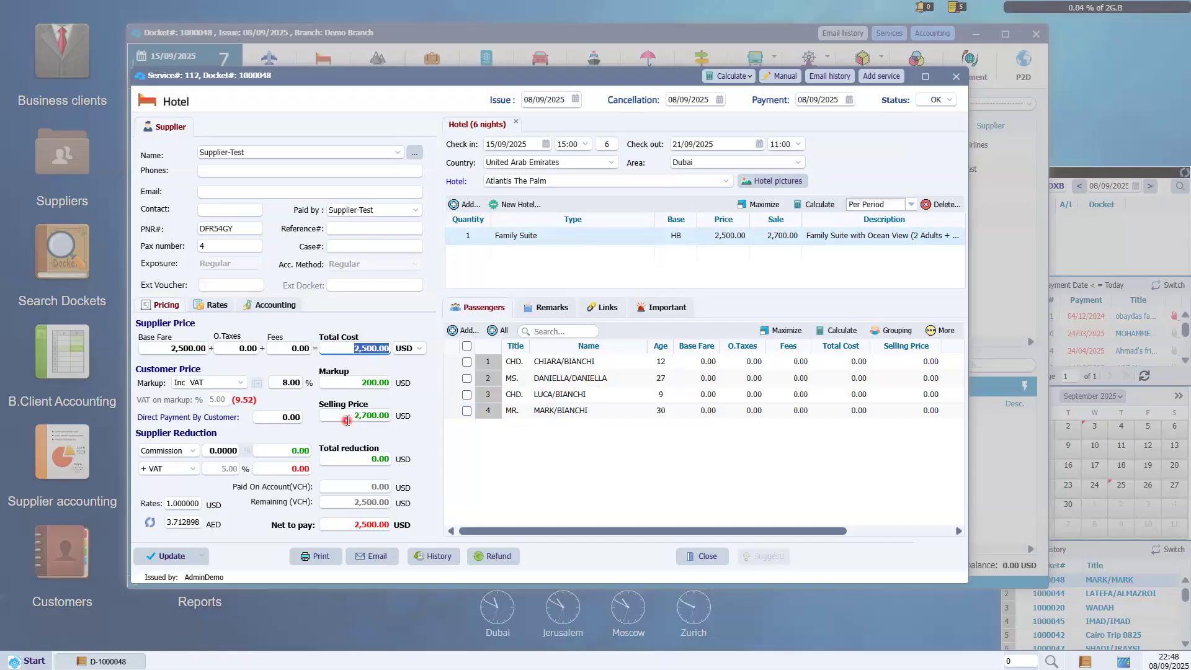
Review the hotel's 2,500.00 cost, 200.00 markup and 2,700.00 selling price, then close it.
click(352, 383)
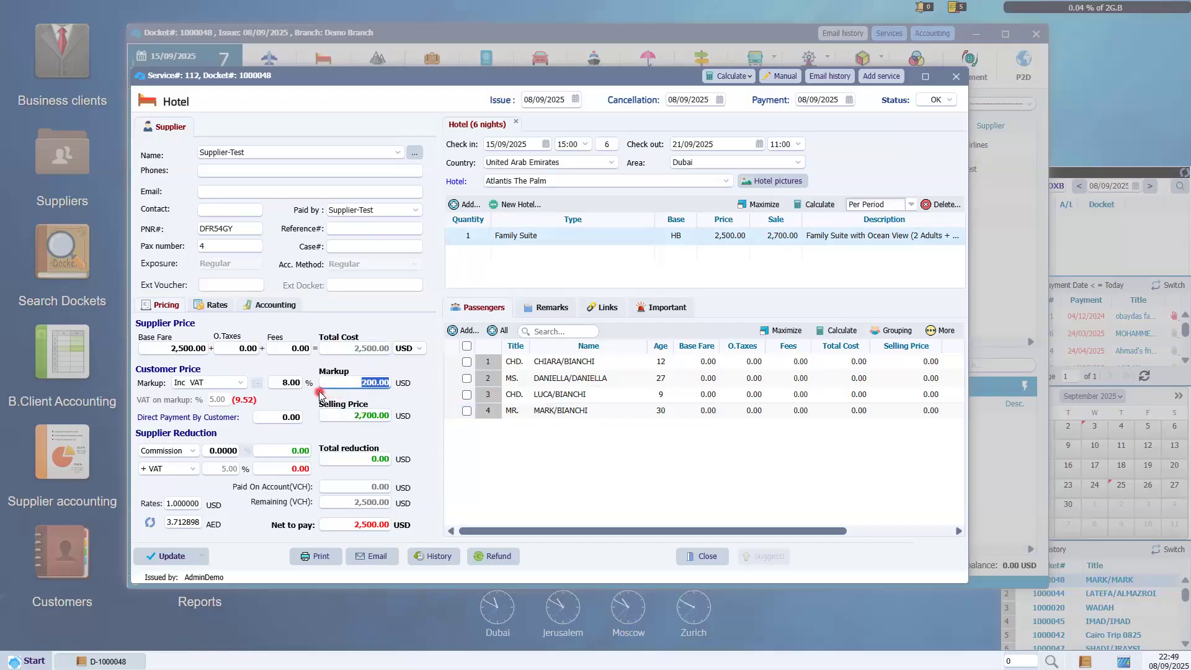
click(363, 348)
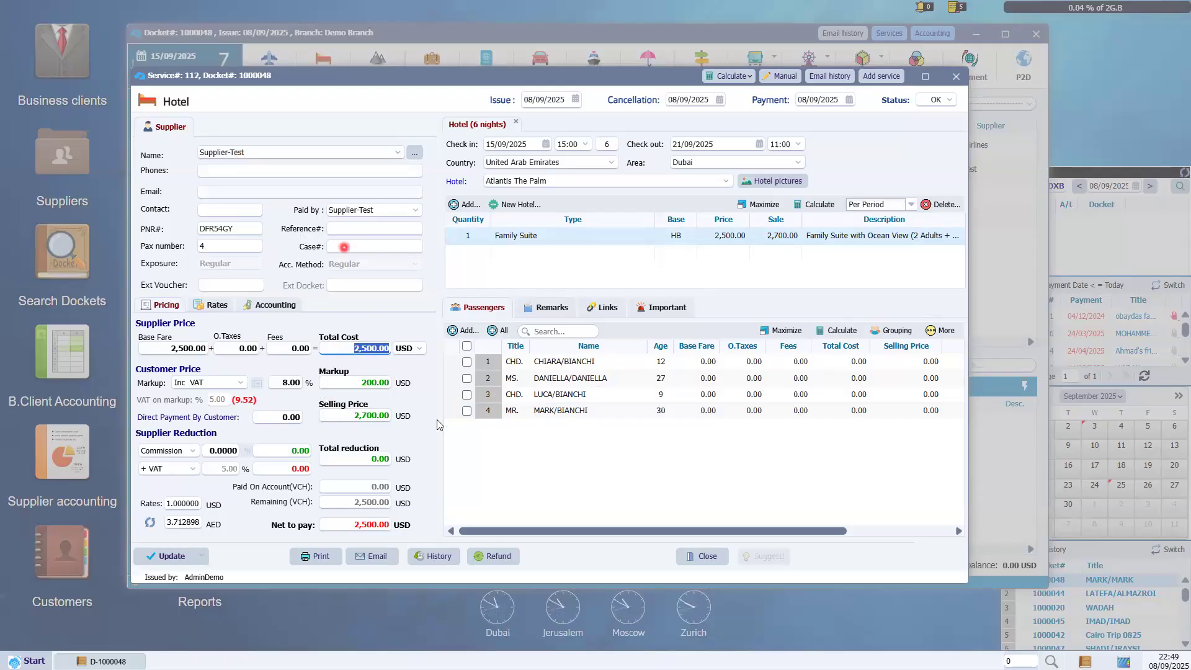
click(372, 383)
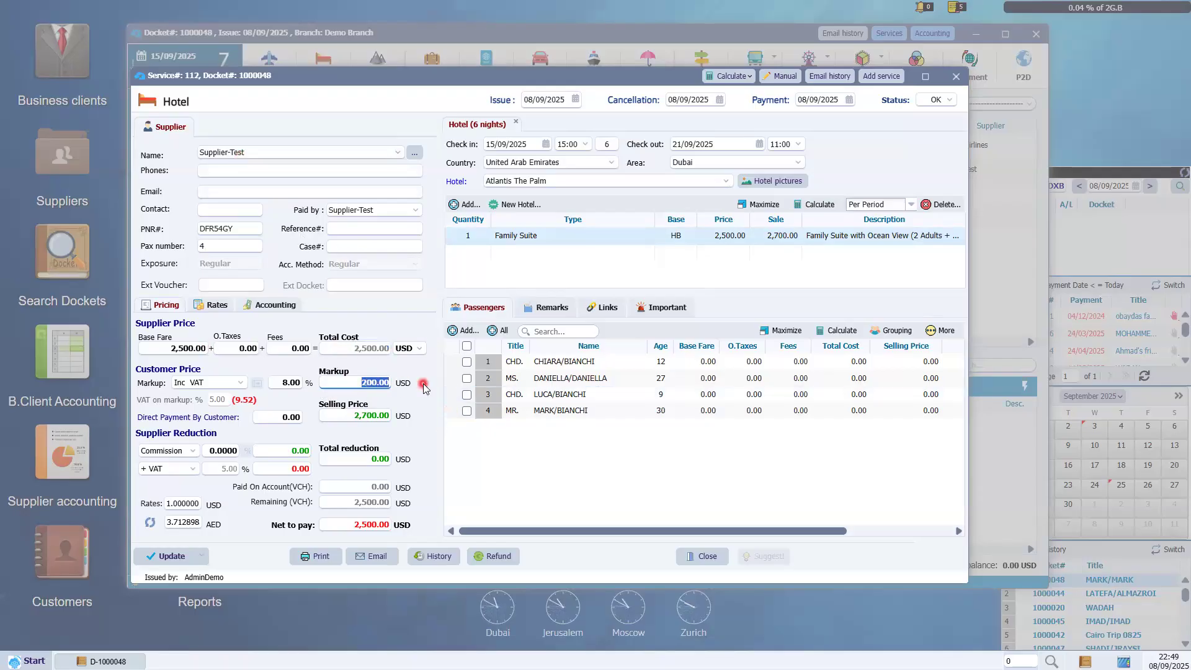
key(Tab)
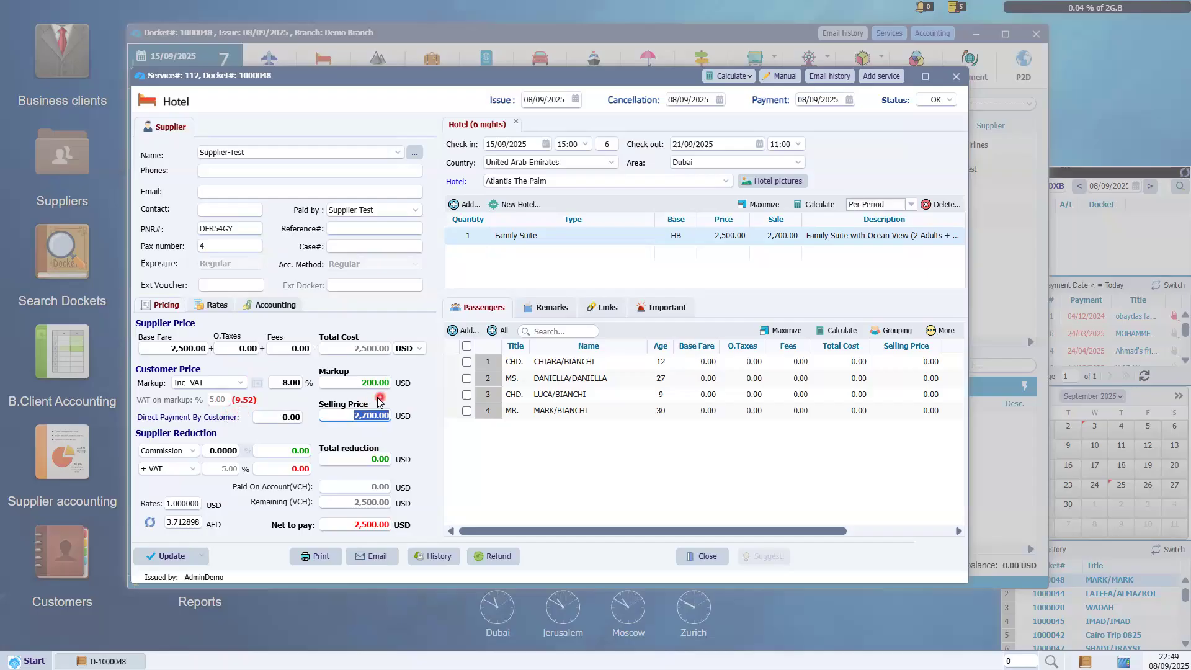
click(707, 556)
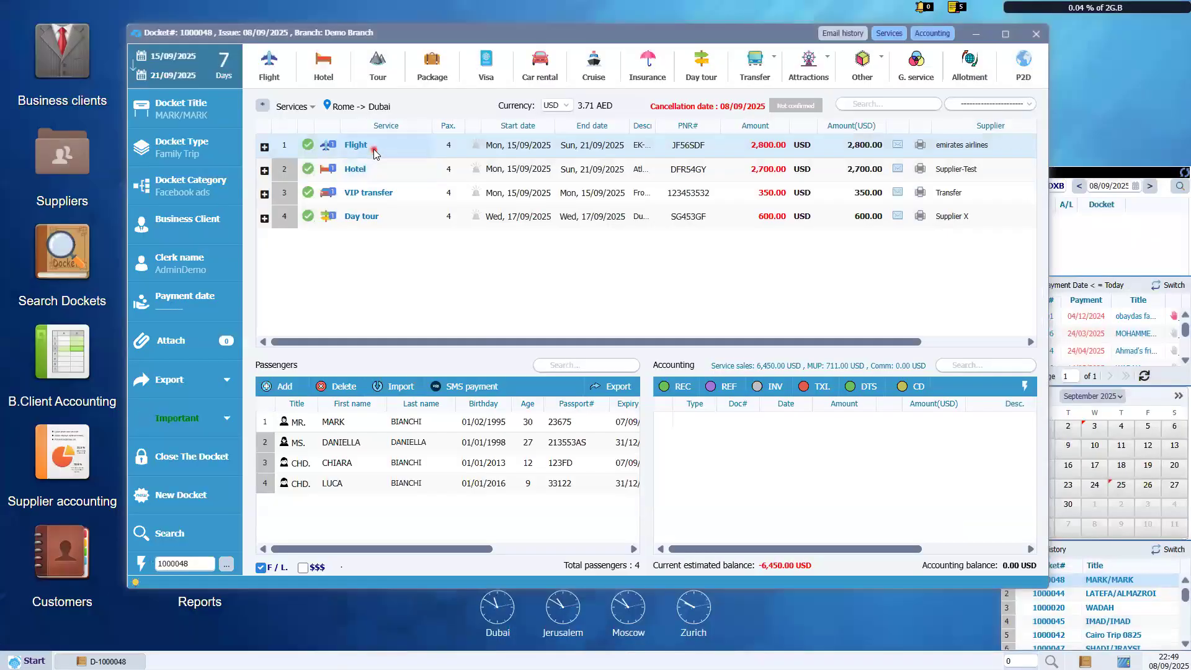
Reopen Flight service 111 and switch between its FCO→DXB and DXB→FCO legs.
double_click(374, 149)
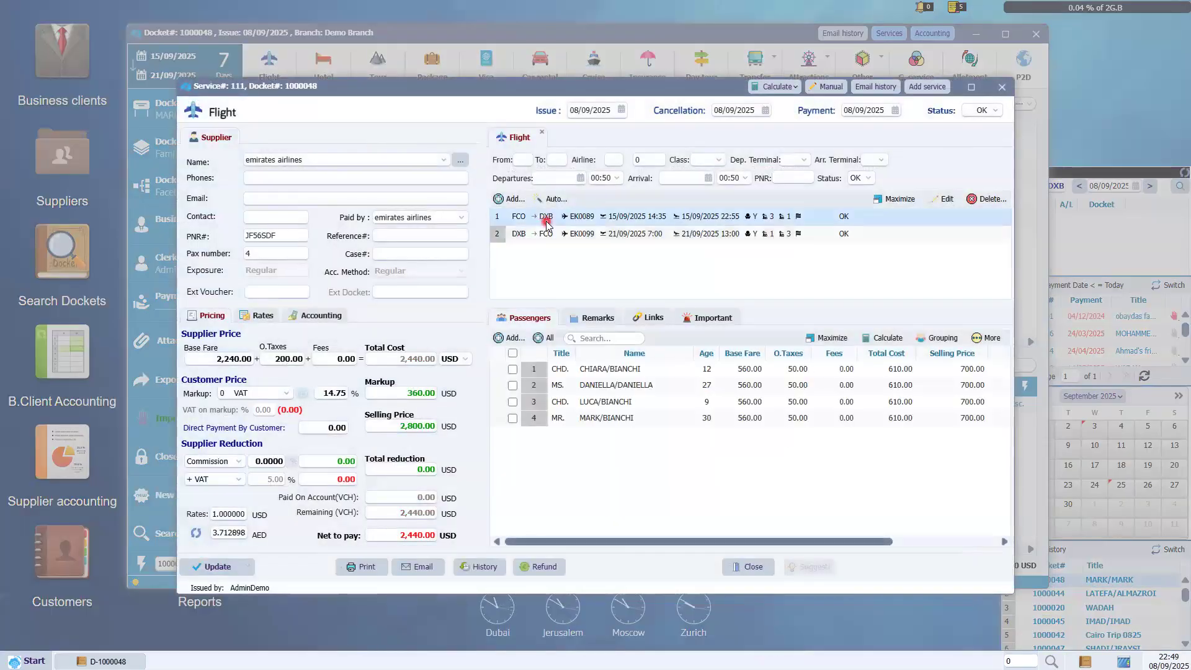
click(527, 235)
click(518, 237)
click(545, 222)
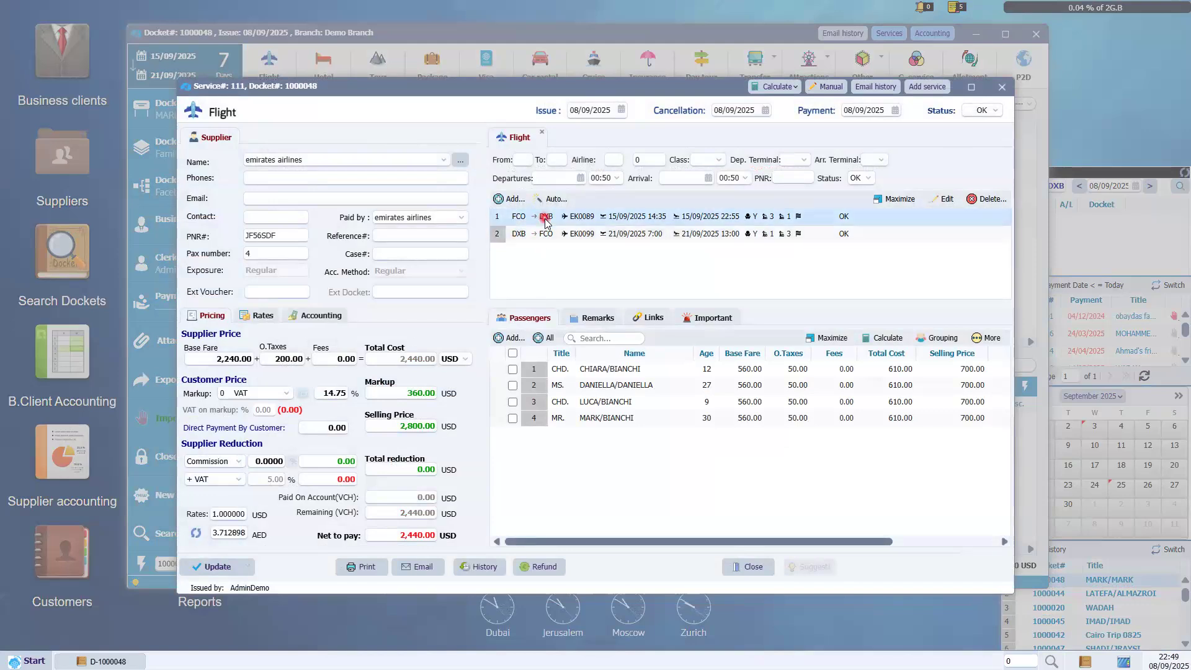
click(615, 223)
click(584, 224)
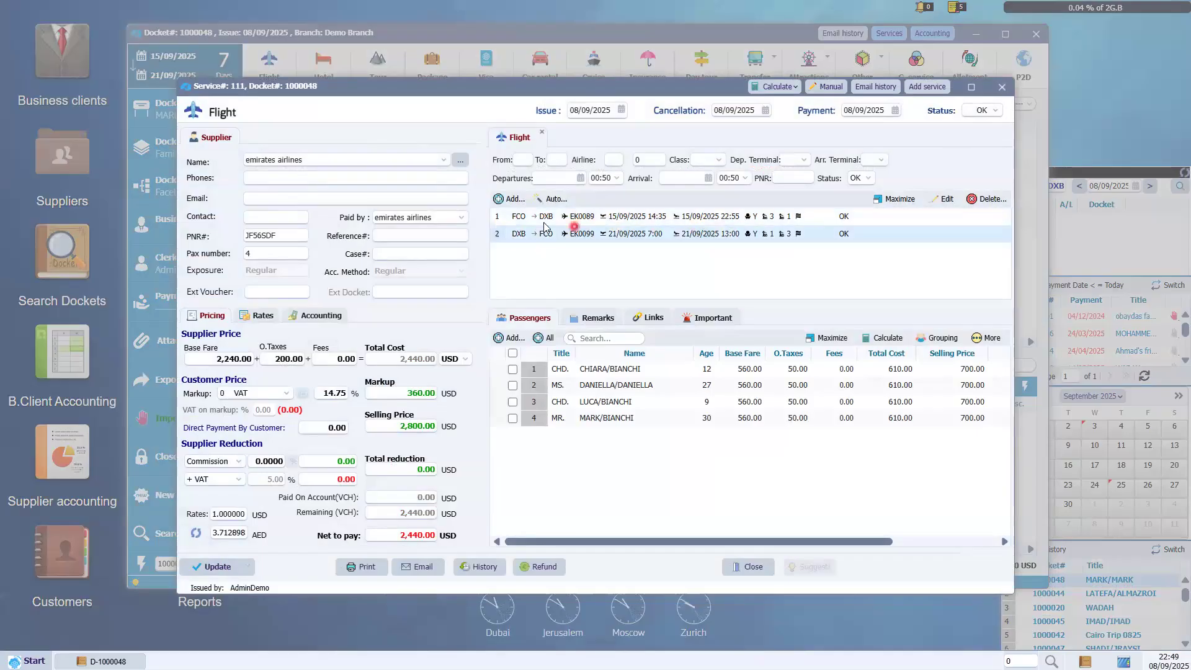
click(567, 247)
click(567, 233)
click(516, 222)
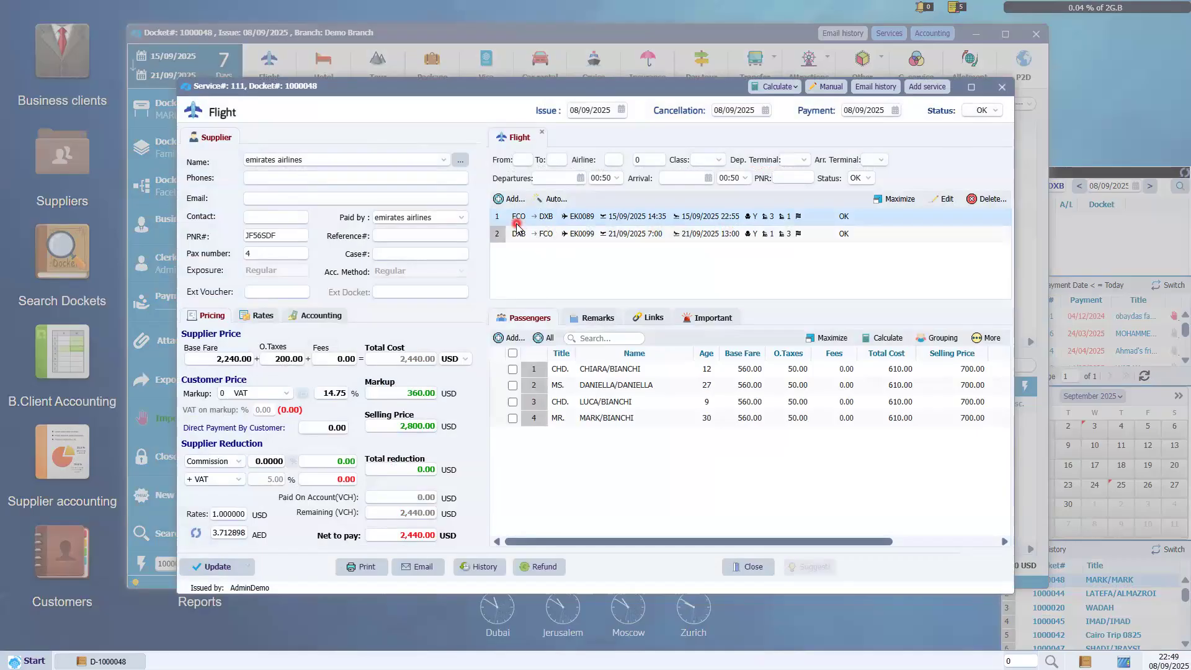
click(548, 225)
click(552, 231)
click(574, 225)
click(590, 229)
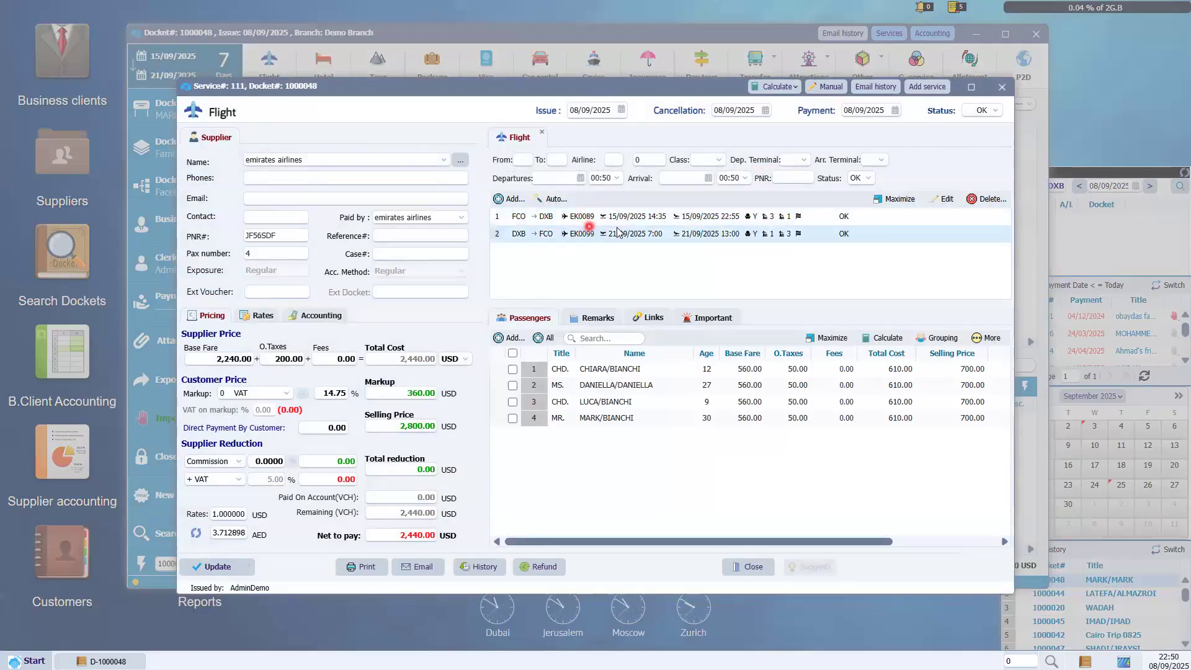
Settle on the outbound FCO→DXB leg and load it for editing.
click(665, 224)
click(712, 228)
click(700, 222)
click(726, 221)
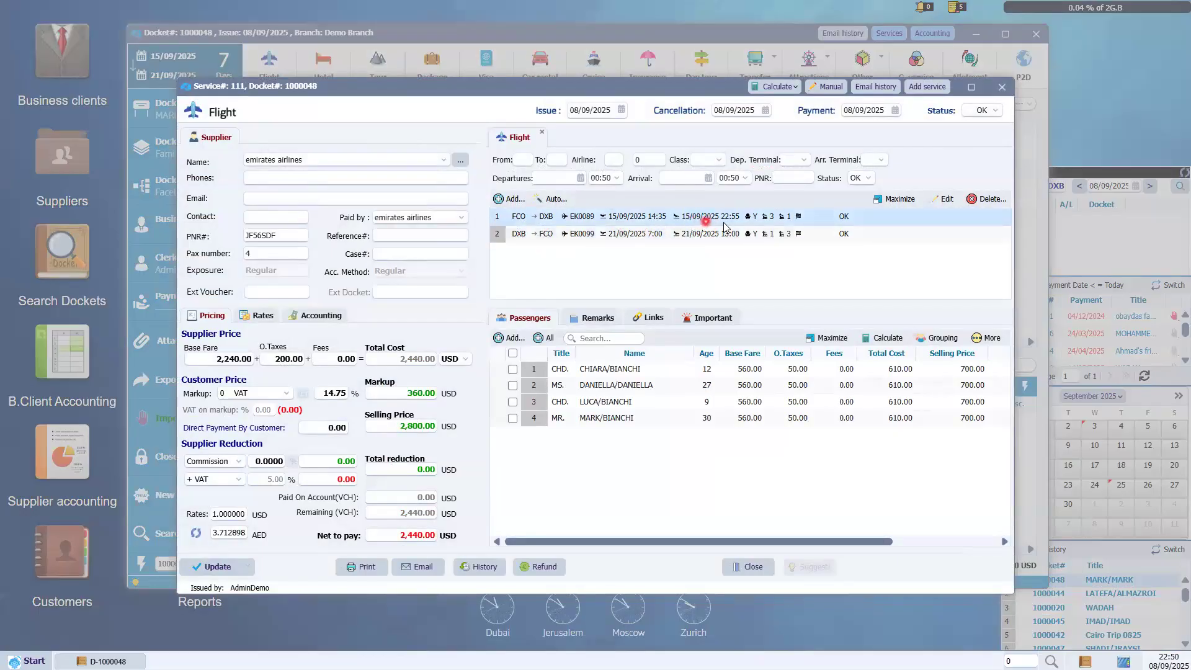
click(695, 239)
click(514, 239)
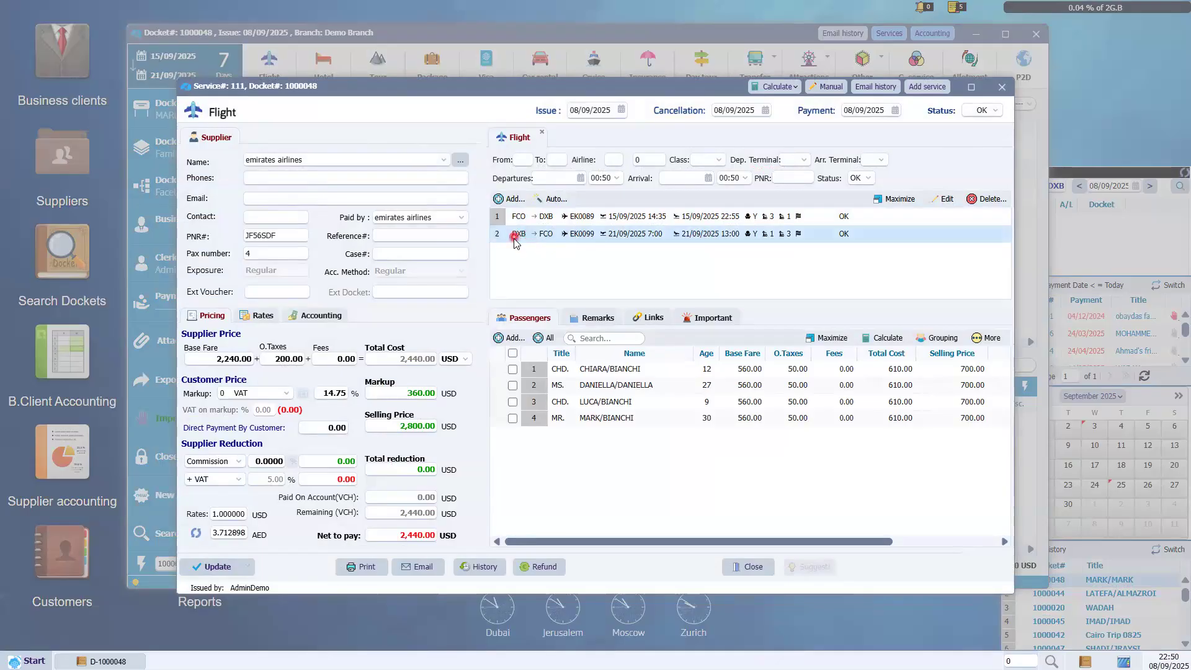
click(553, 242)
click(642, 222)
click(504, 231)
click(529, 223)
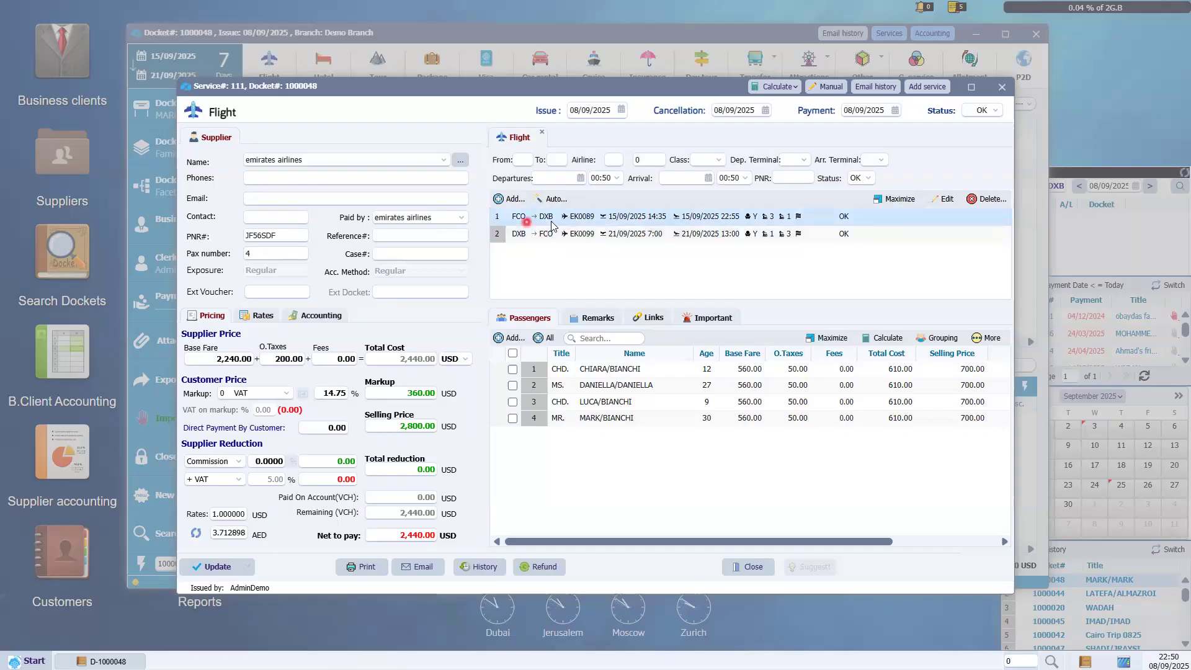
click(951, 201)
click(941, 202)
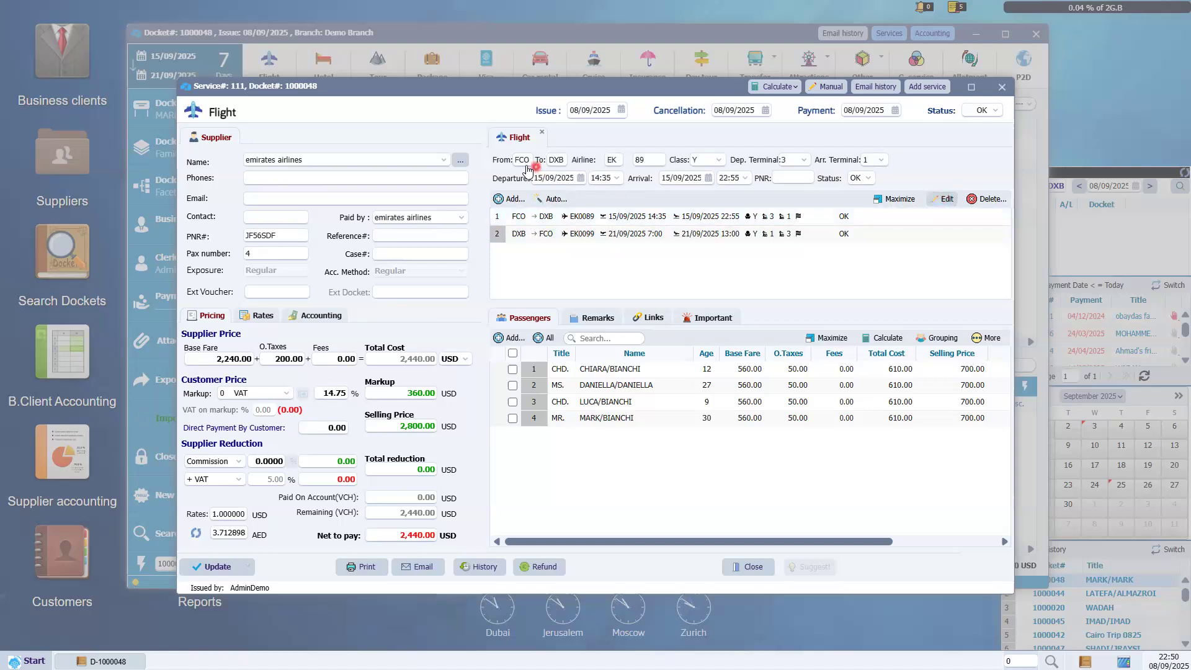
Reselect the outbound FCO→DXB leg (EK 89, class Y, 15/09/2025 14:35–22:55) in the segment list.
click(848, 178)
click(535, 166)
click(509, 212)
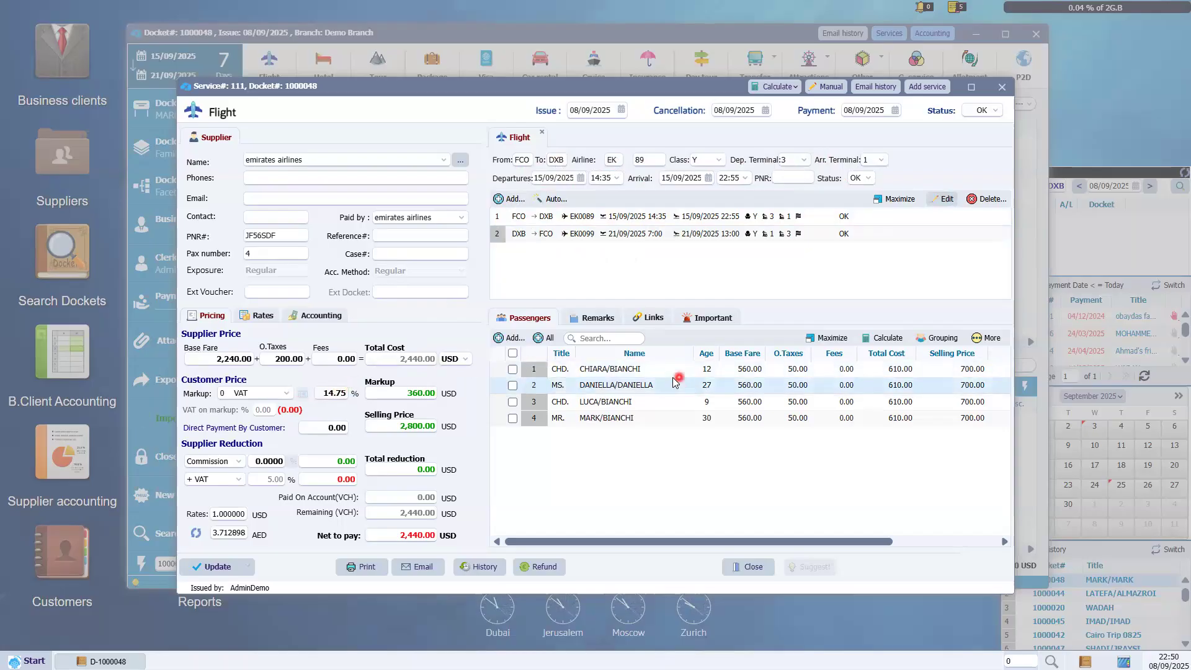
click(764, 372)
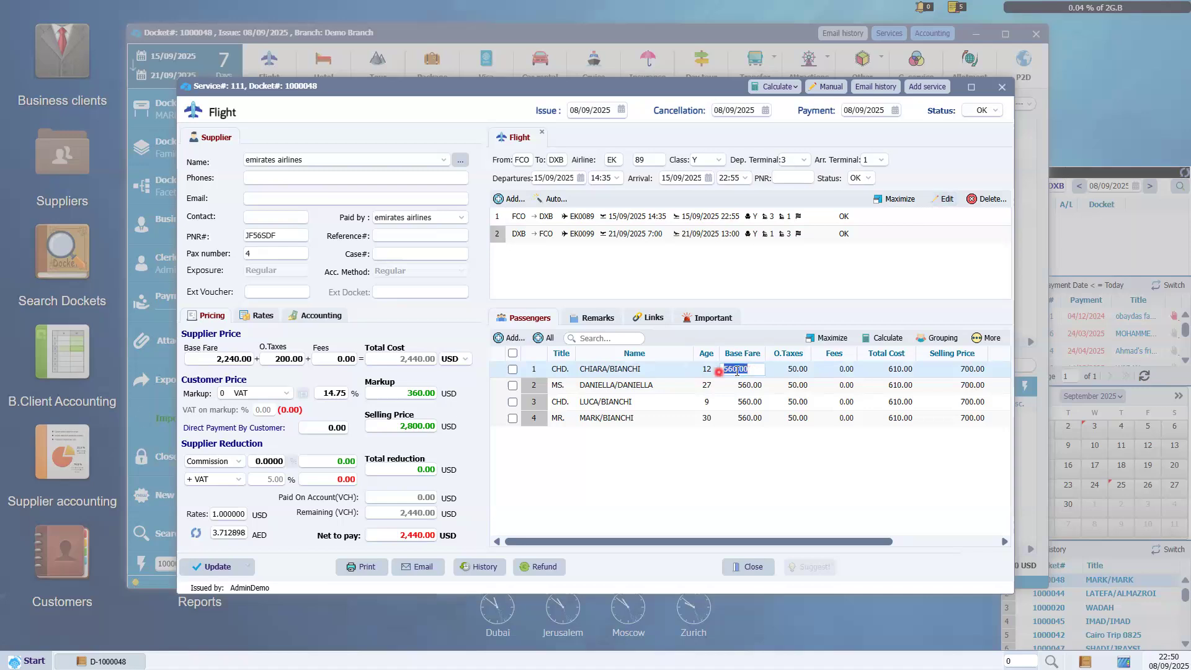
click(886, 346)
click(740, 415)
click(232, 363)
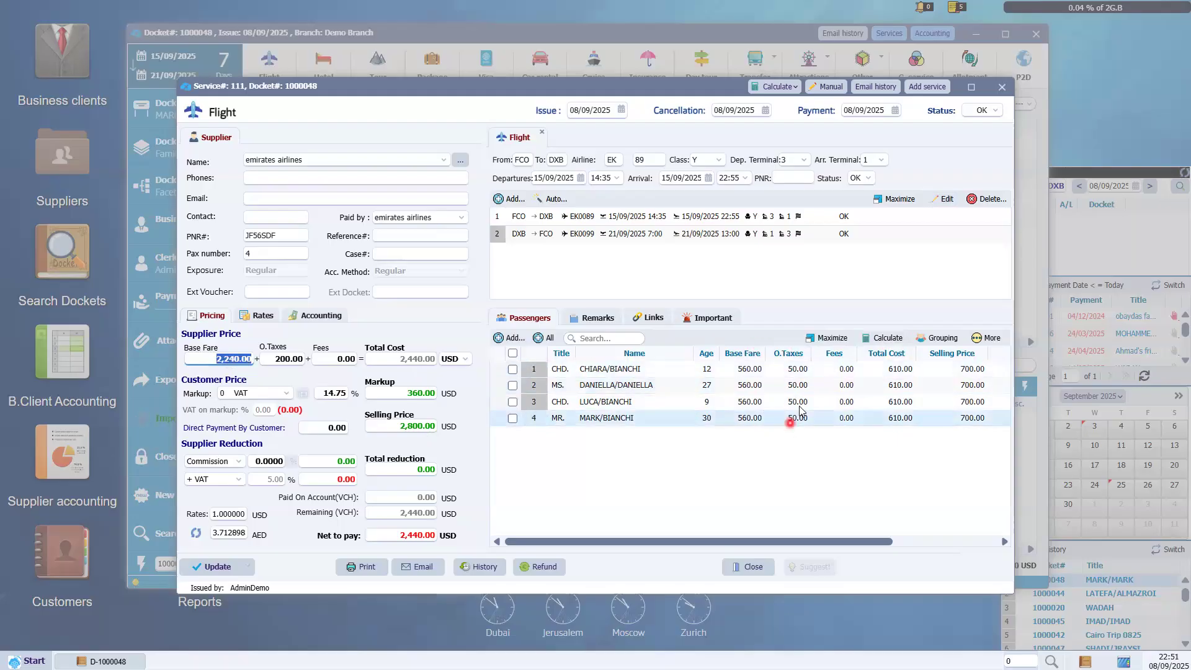
key(Tab)
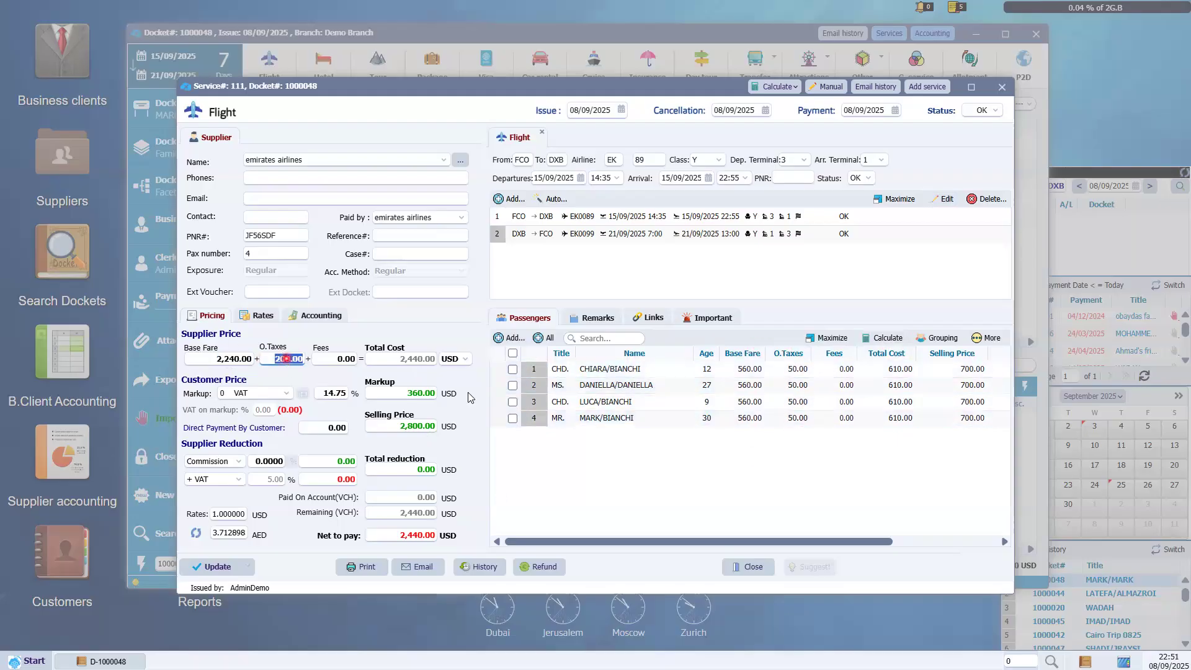
click(406, 360)
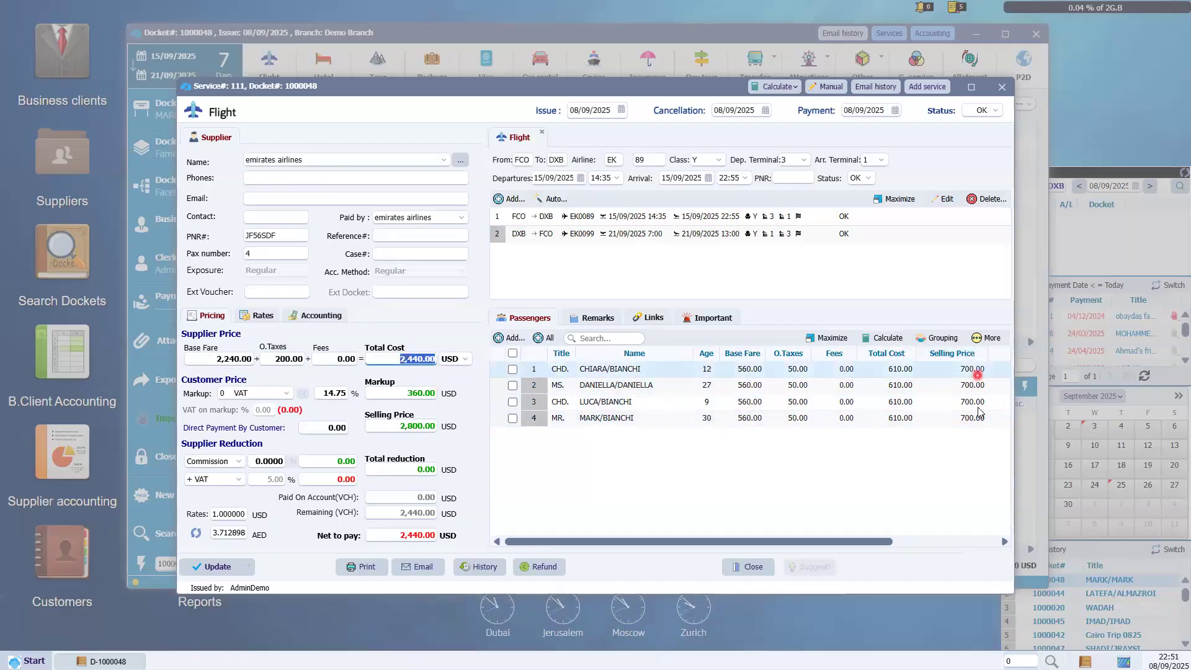
click(385, 431)
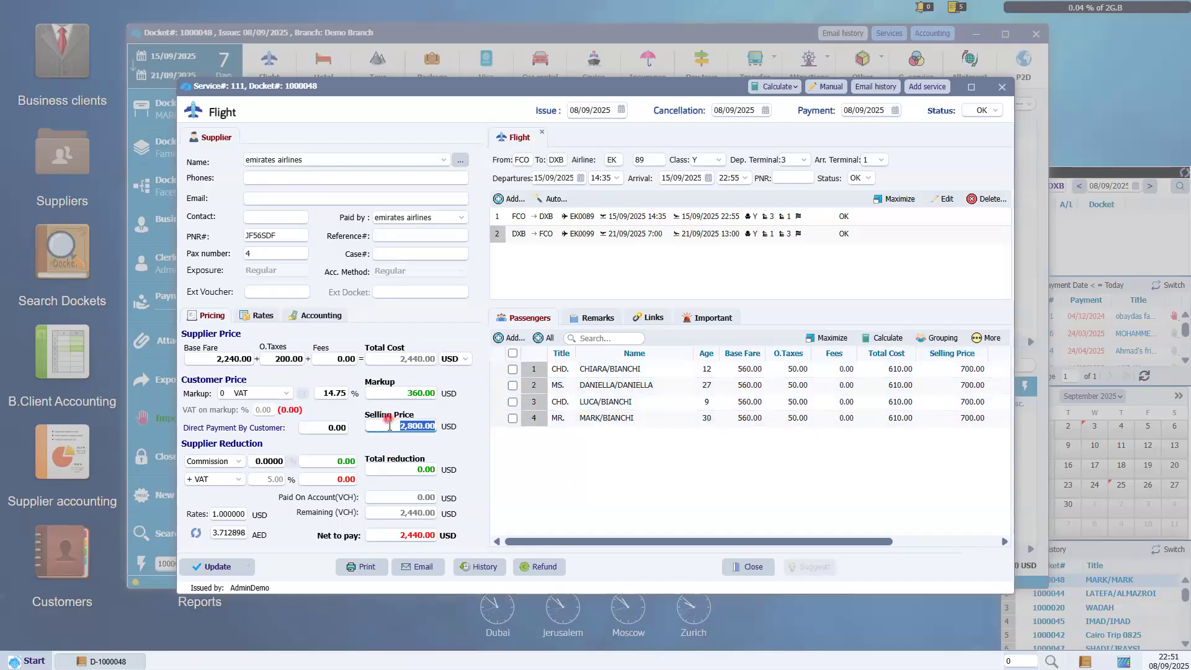
click(385, 394)
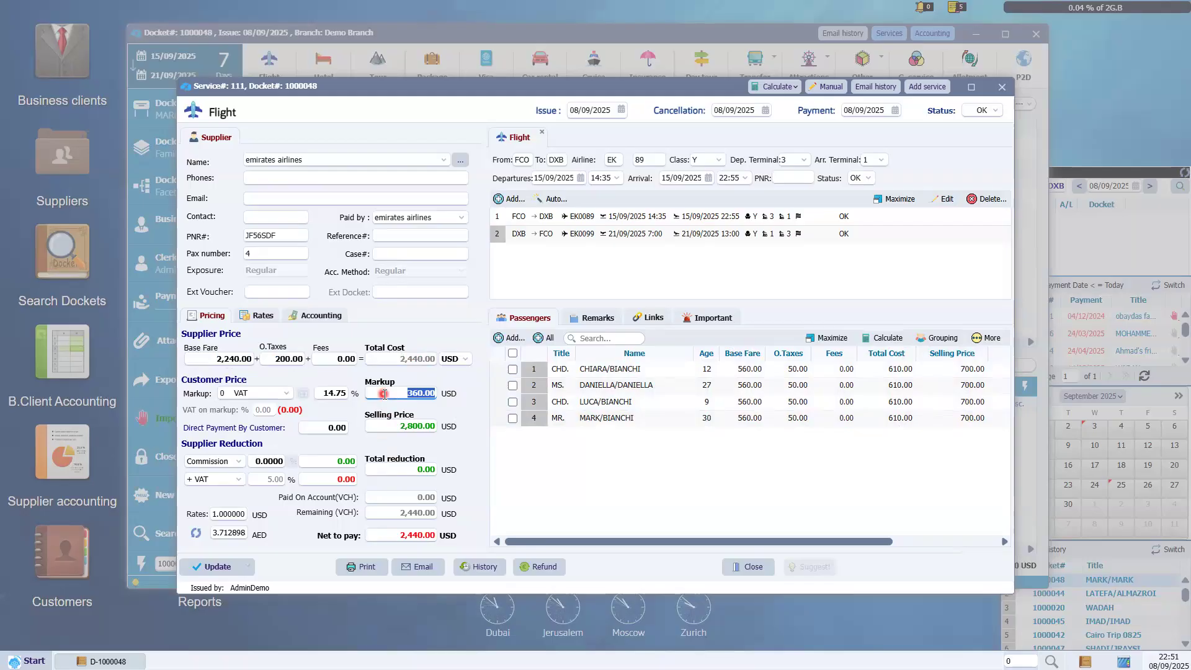
click(594, 139)
click(999, 114)
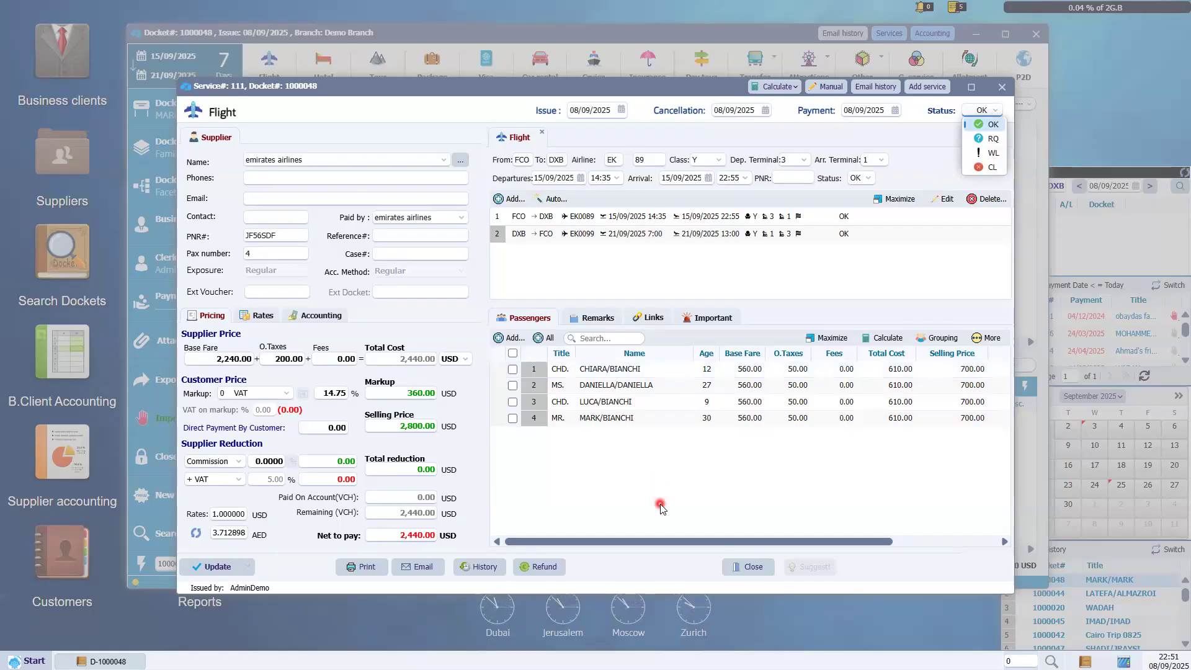
Close Flight service 111 and view its passenger list from the docket overview.
click(749, 568)
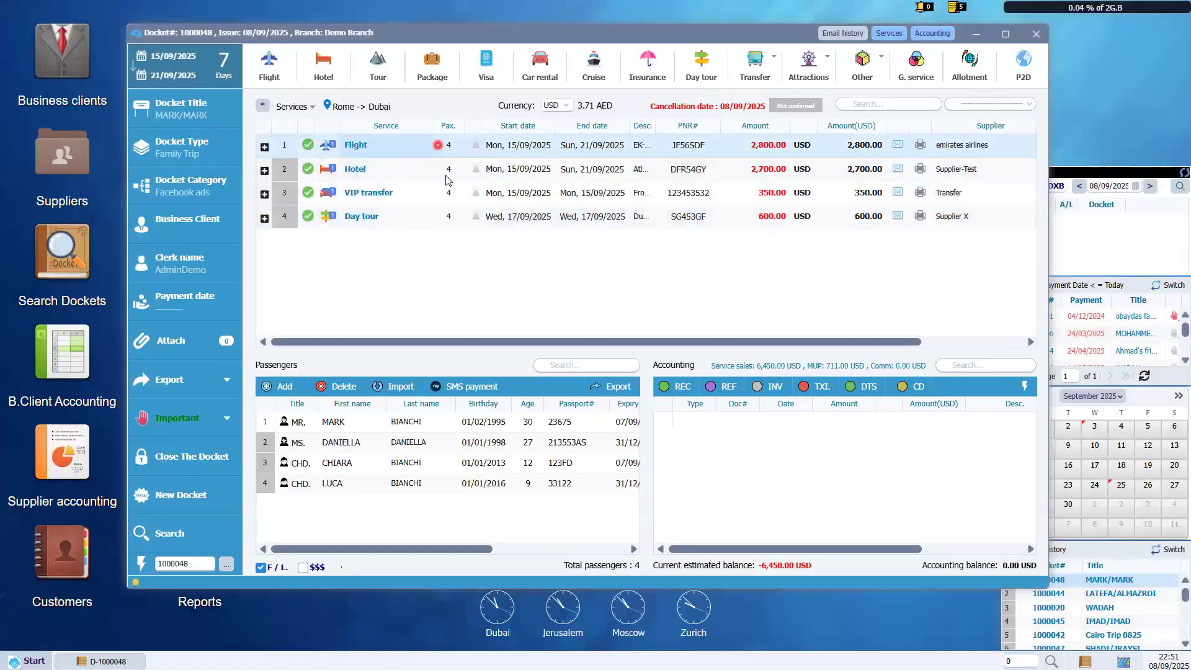
click(446, 175)
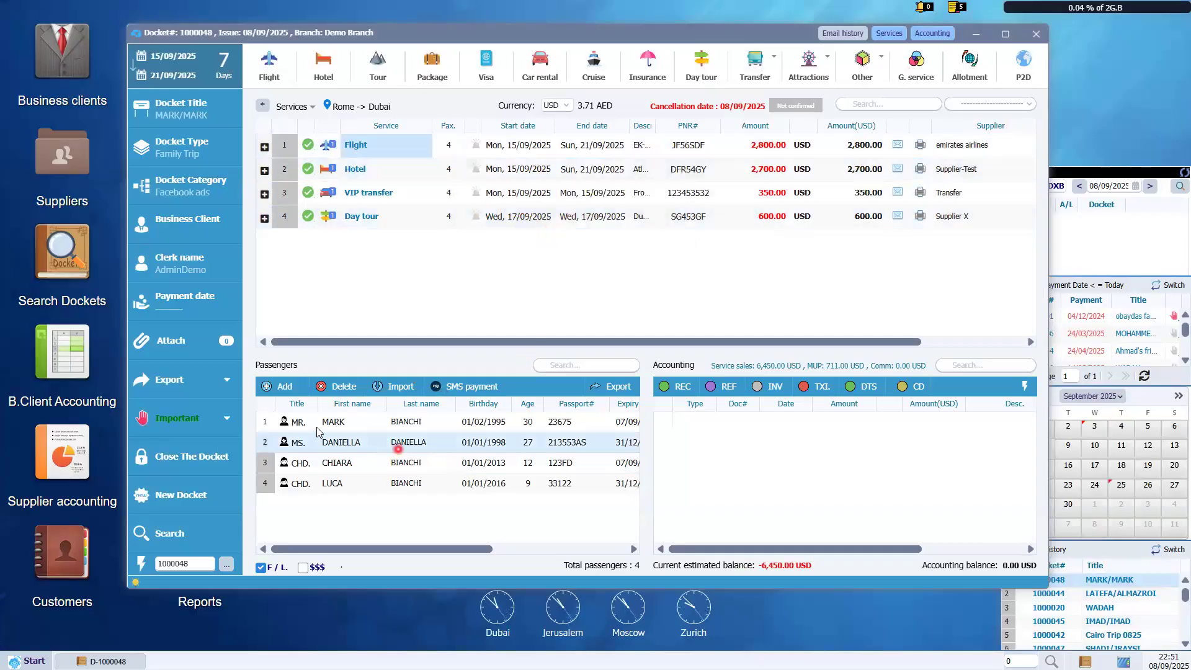
click(386, 286)
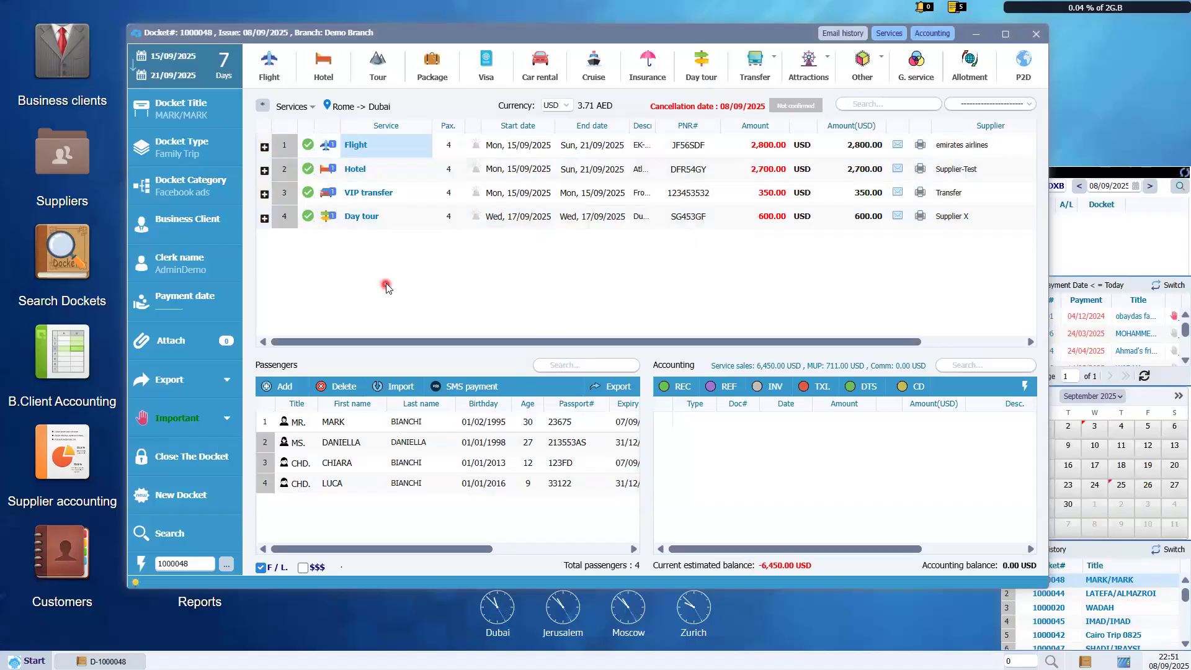
click(676, 371)
double_click(783, 367)
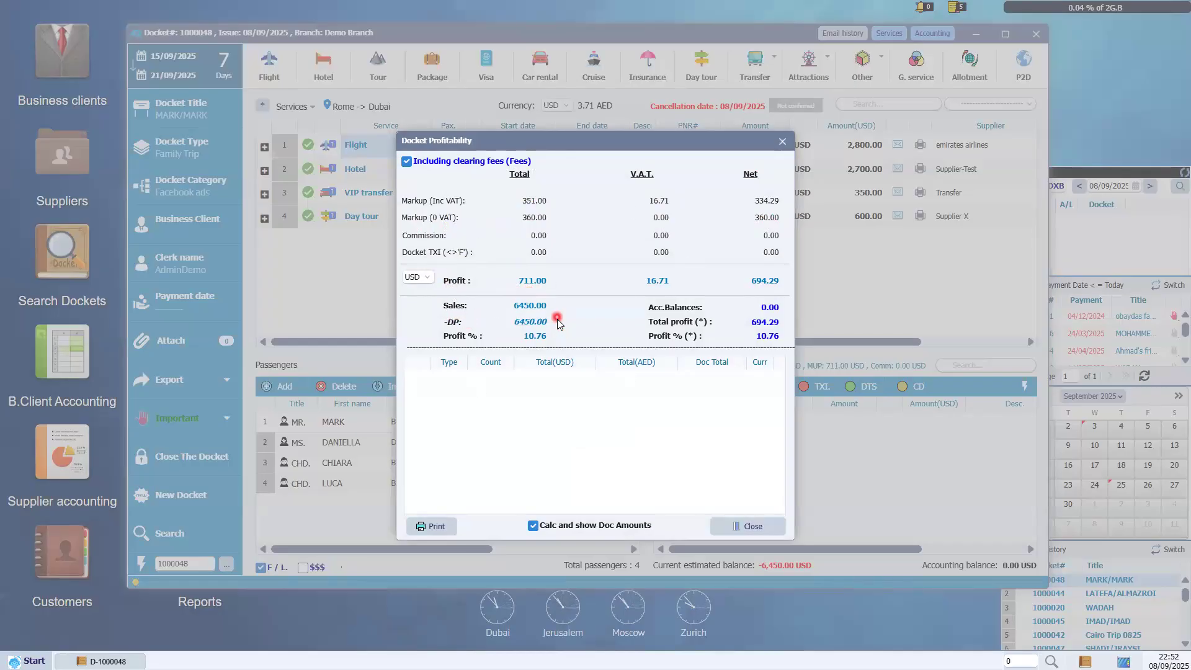
click(755, 528)
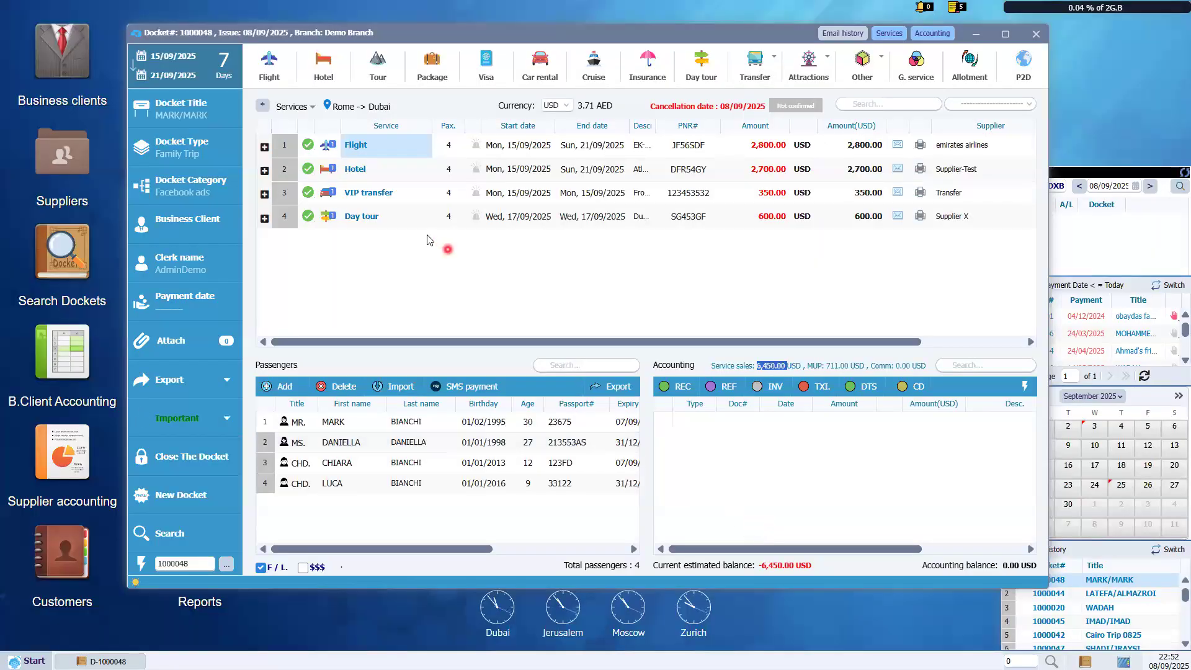
double_click(382, 179)
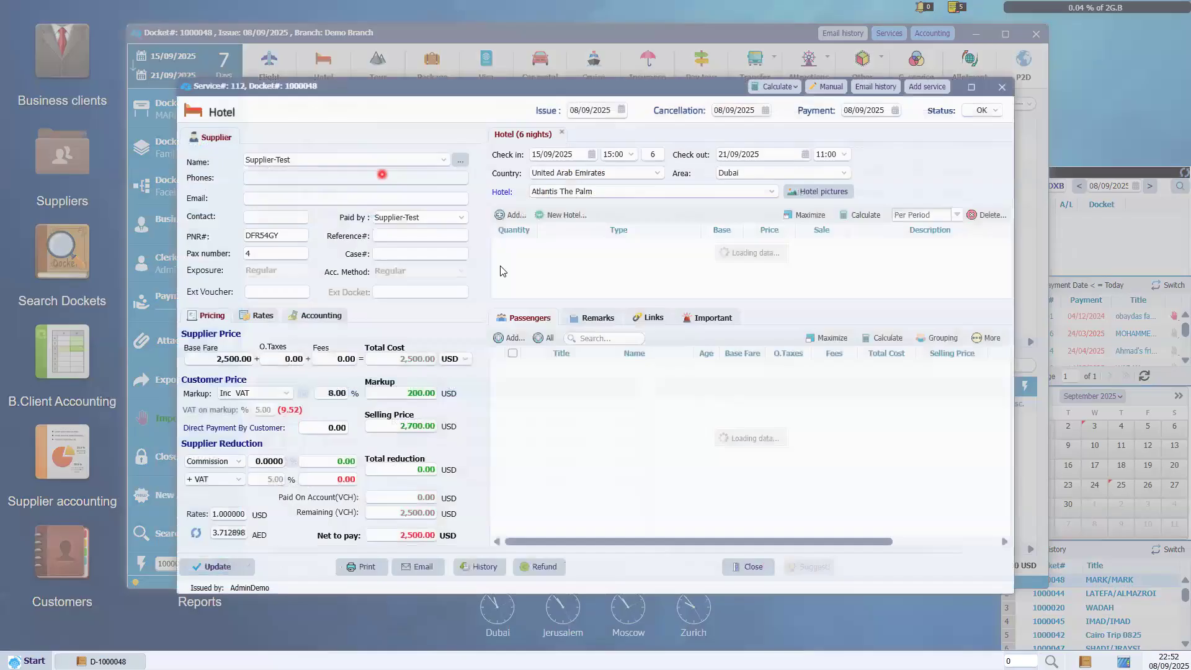
click(465, 360)
click(459, 460)
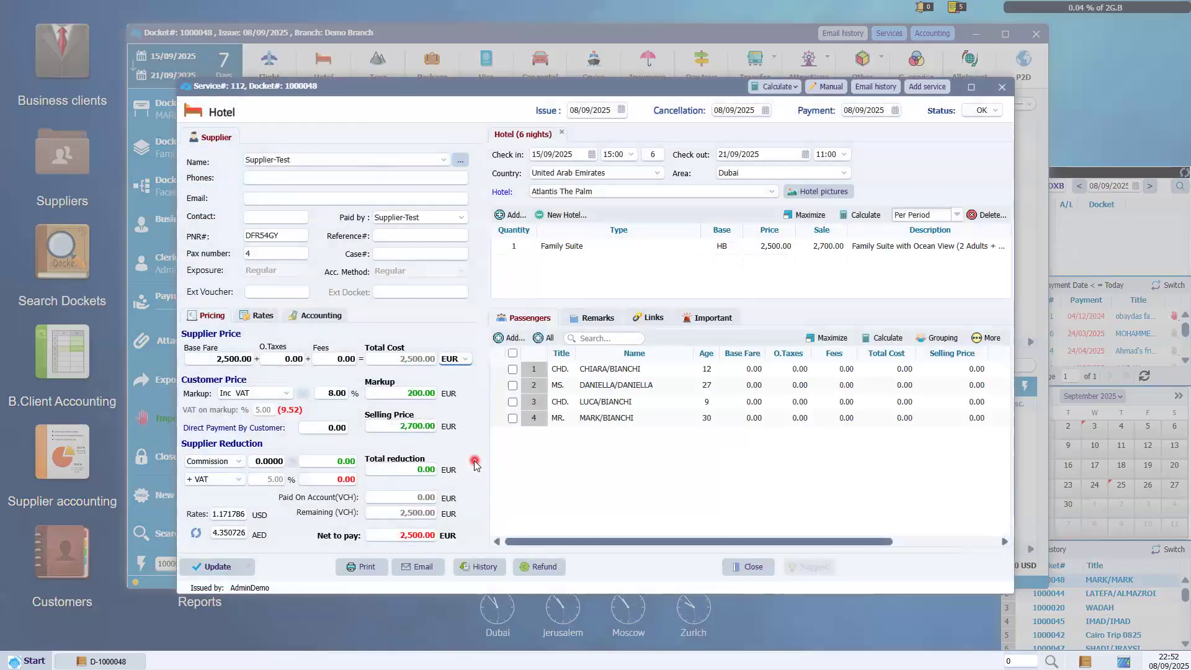
click(455, 363)
click(248, 531)
click(255, 546)
click(239, 524)
click(749, 569)
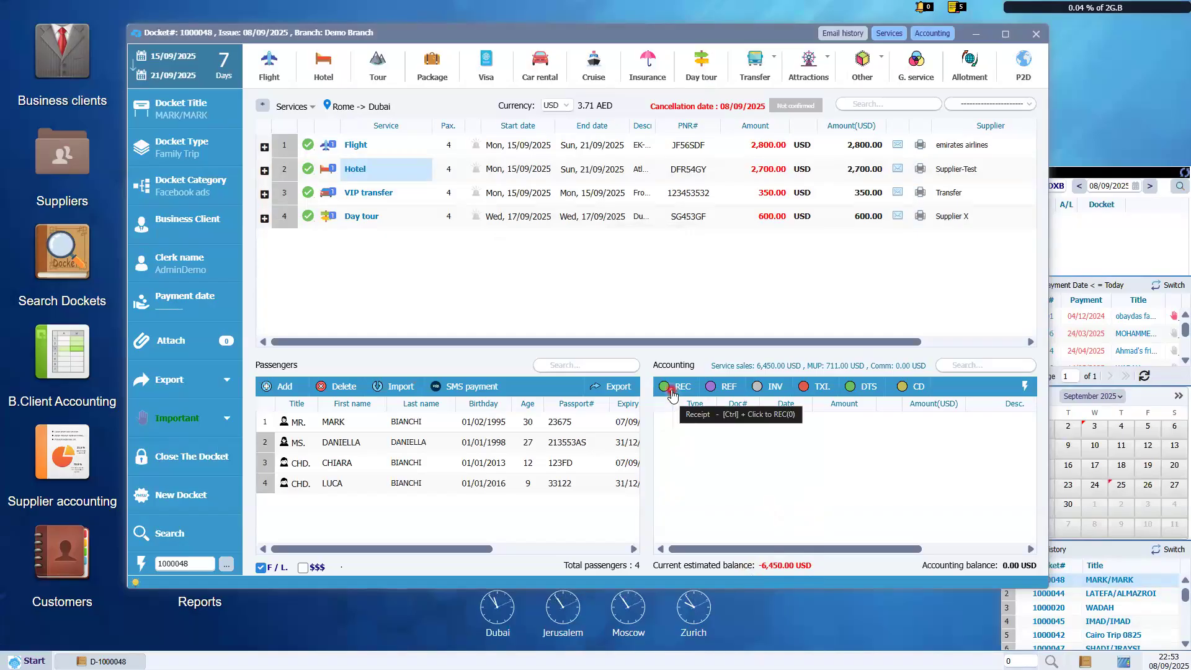
Open a blank Receipt form for docket D1000048 from REC in the Accounting panel.
click(671, 393)
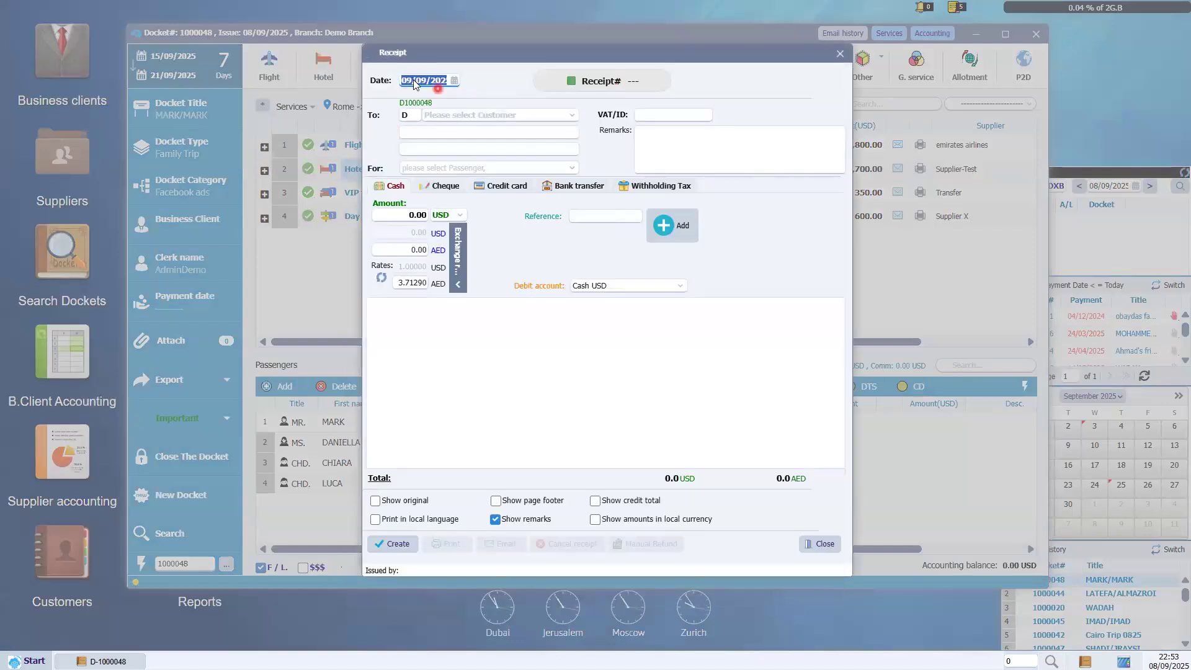
Set the first listed passenger as the payer and select the Cash payment method.
click(570, 116)
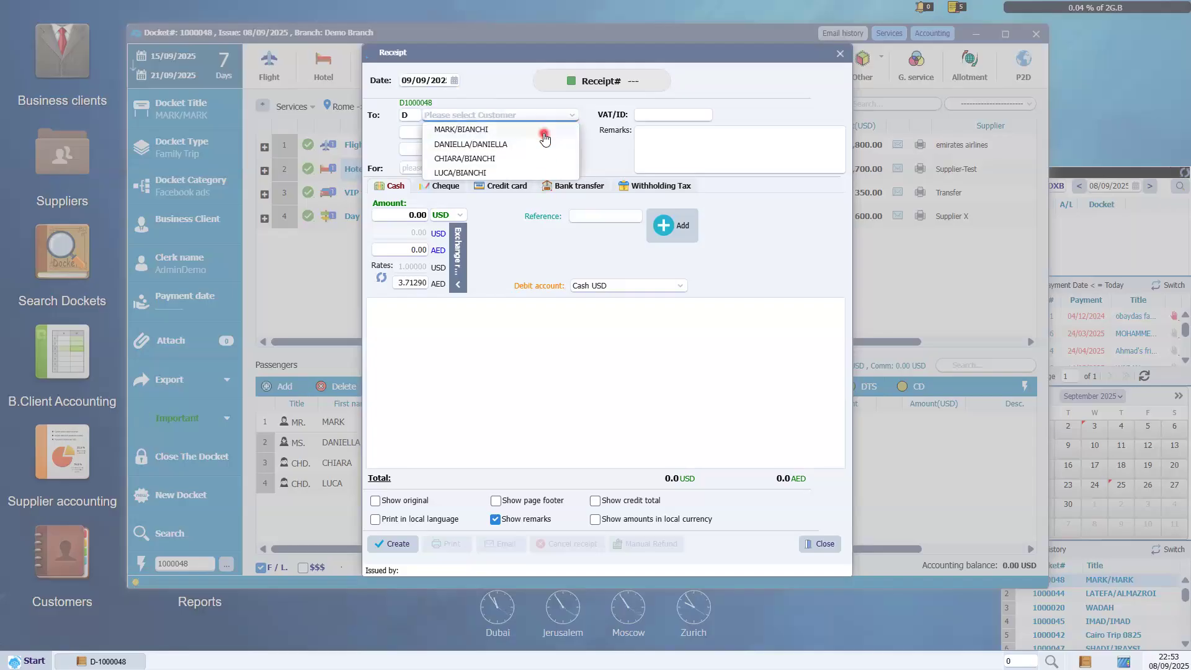
click(544, 132)
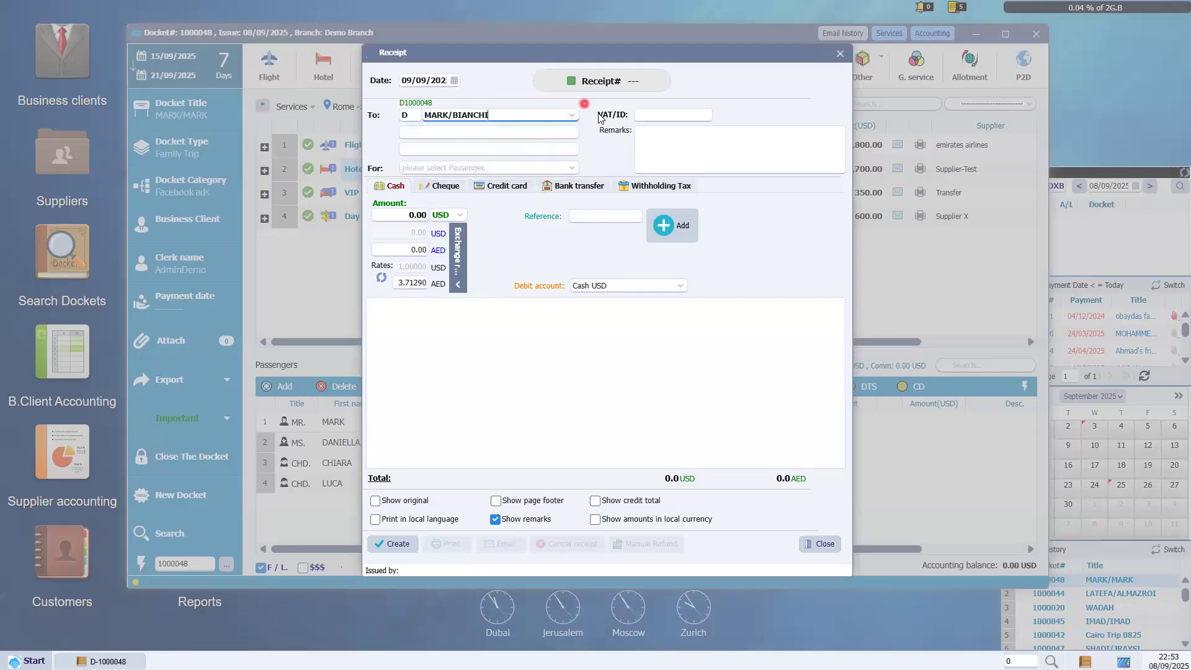
click(577, 186)
click(658, 186)
click(568, 188)
click(402, 187)
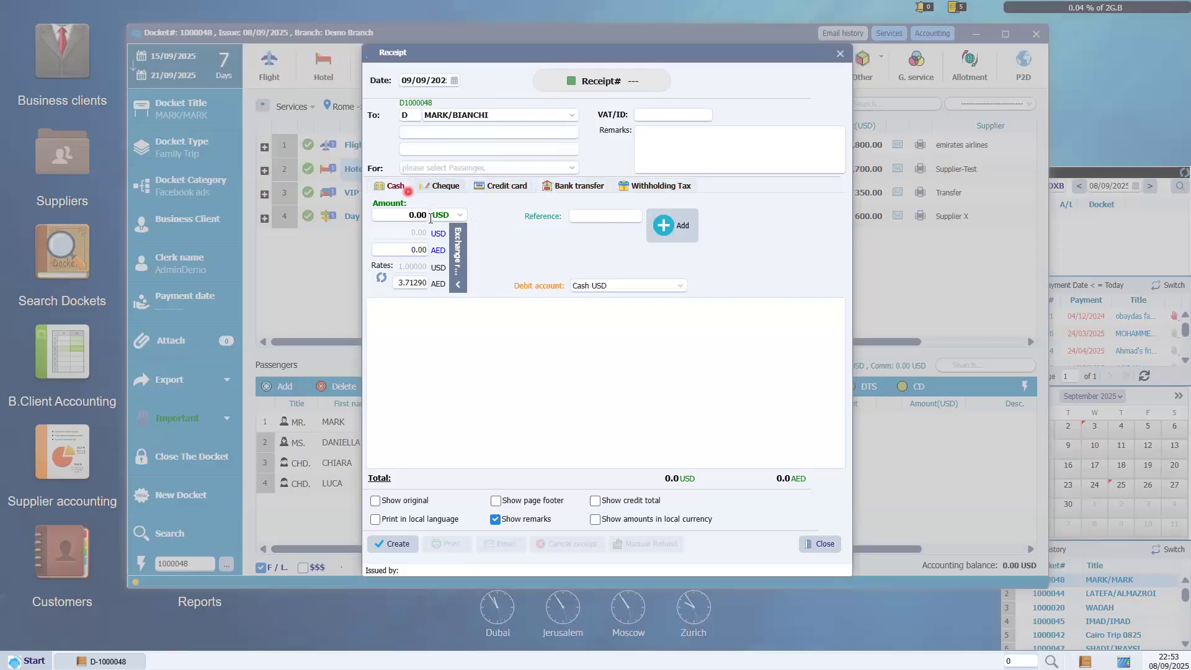
Add a 2,000.00 USD cash payment line, create the receipt and choose to print it.
click(412, 216)
text(2,000)
click(564, 257)
click(689, 233)
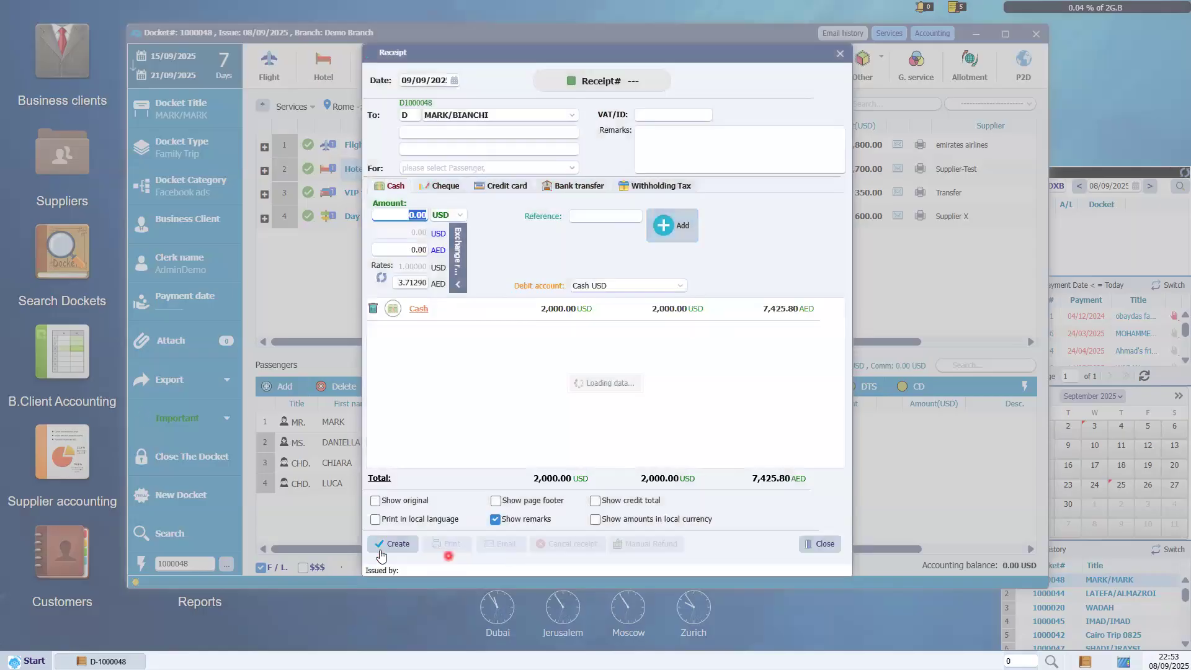
click(391, 544)
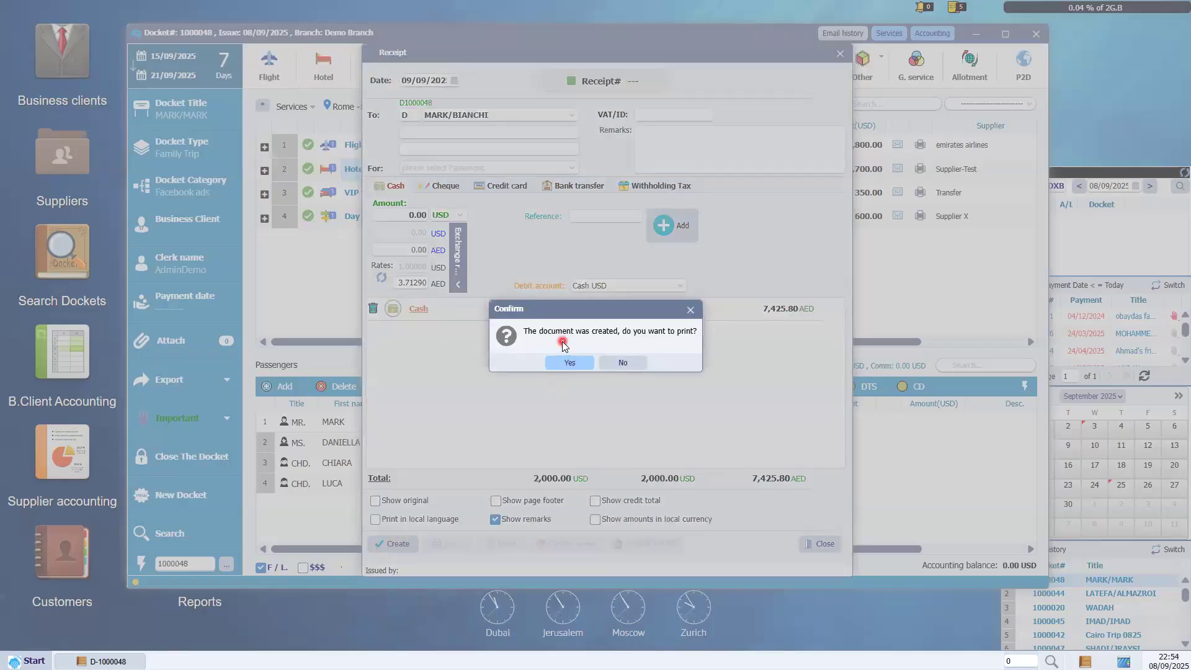
click(563, 363)
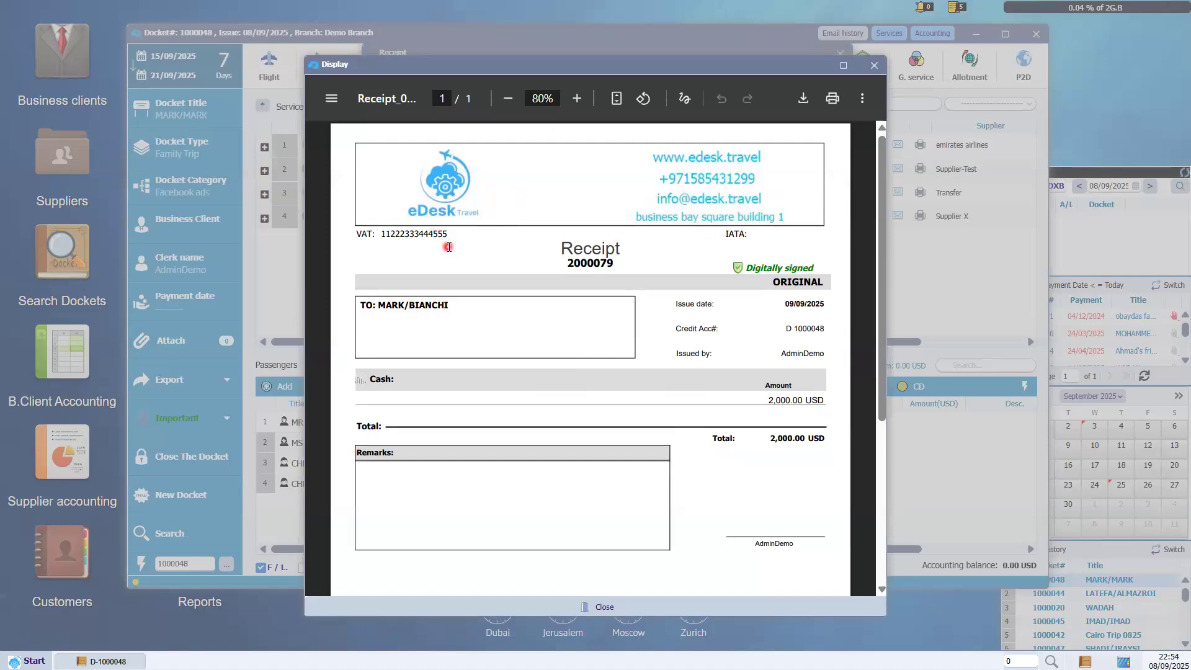
Check receipt 2000079's VAT number, receipt number, credit account and issuer, then close the preview.
drag(449, 234, 366, 235)
drag(566, 263, 618, 267)
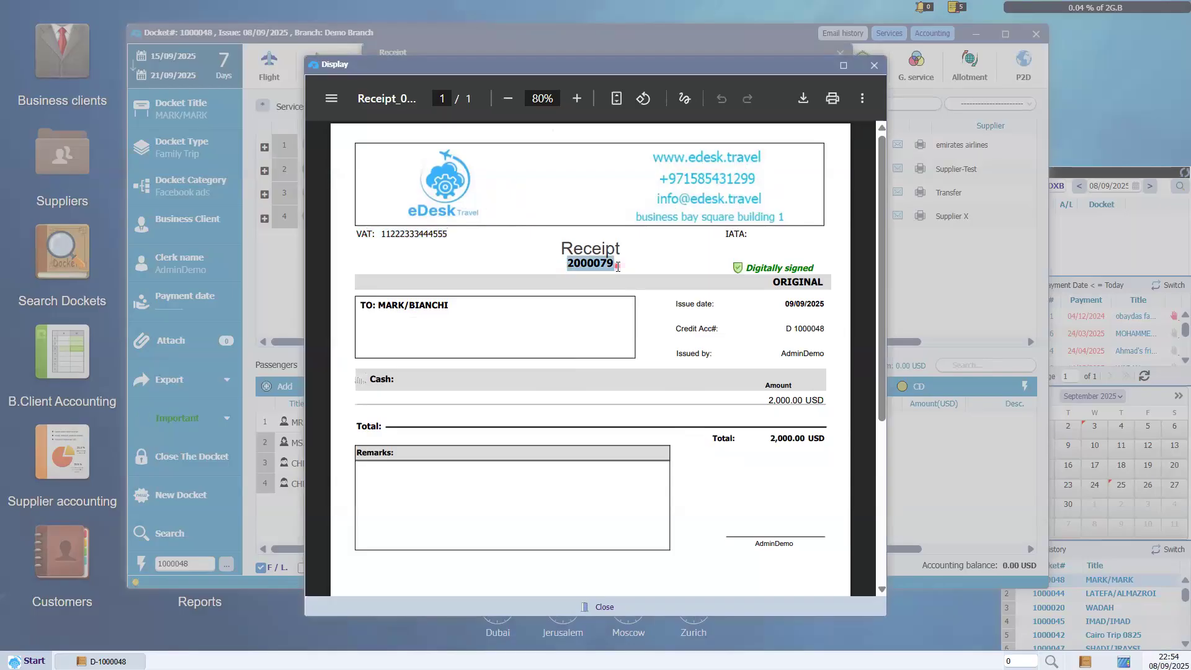
click(372, 305)
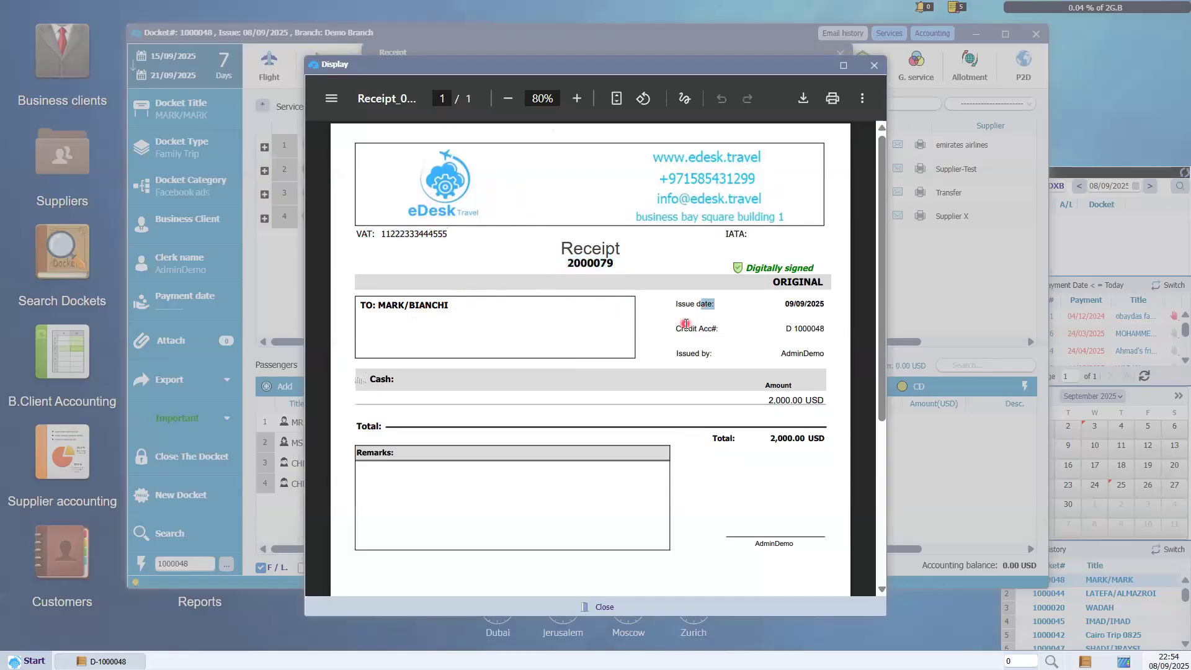
drag(785, 328, 826, 327)
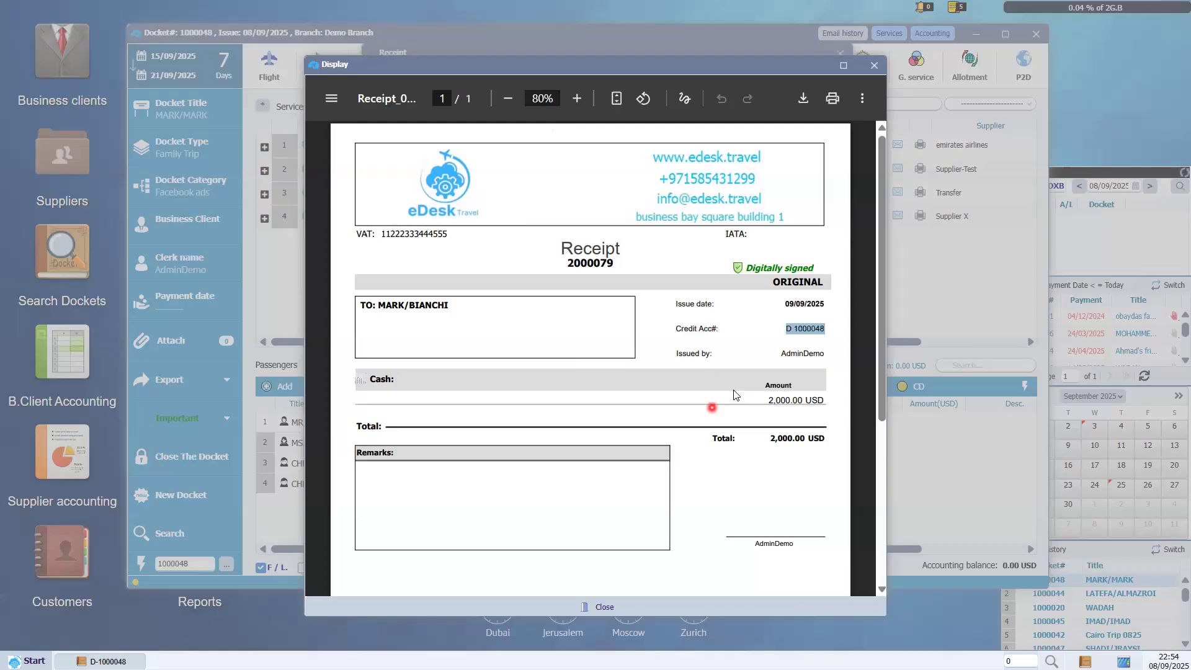
drag(675, 353, 839, 355)
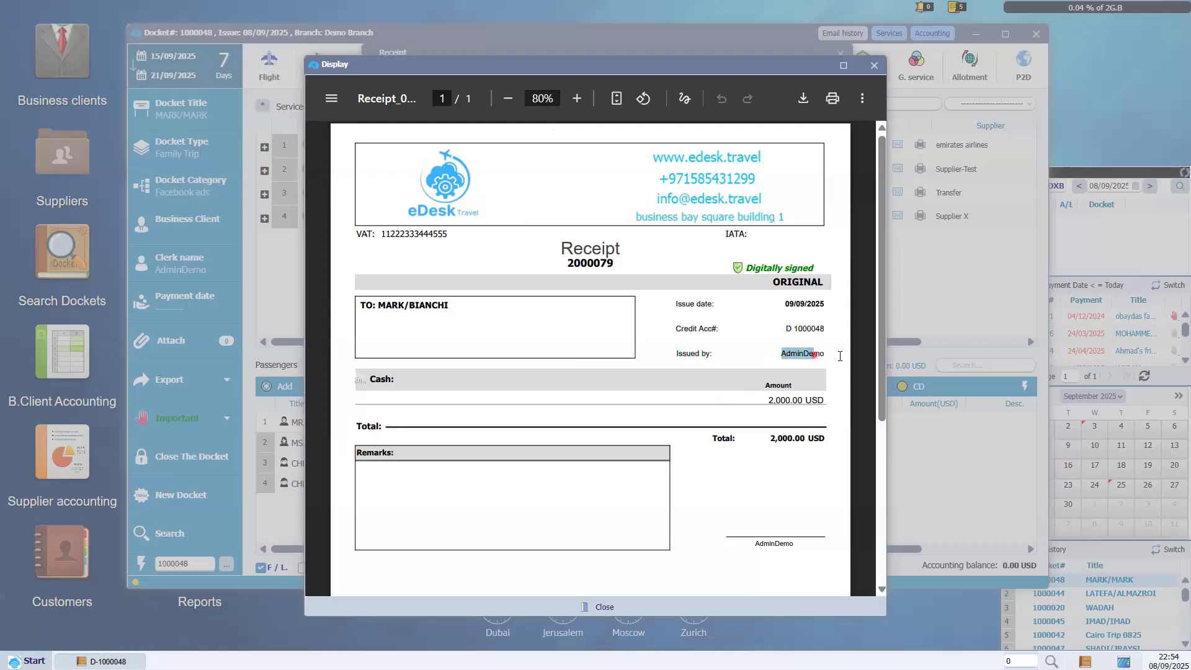
click(773, 402)
click(876, 67)
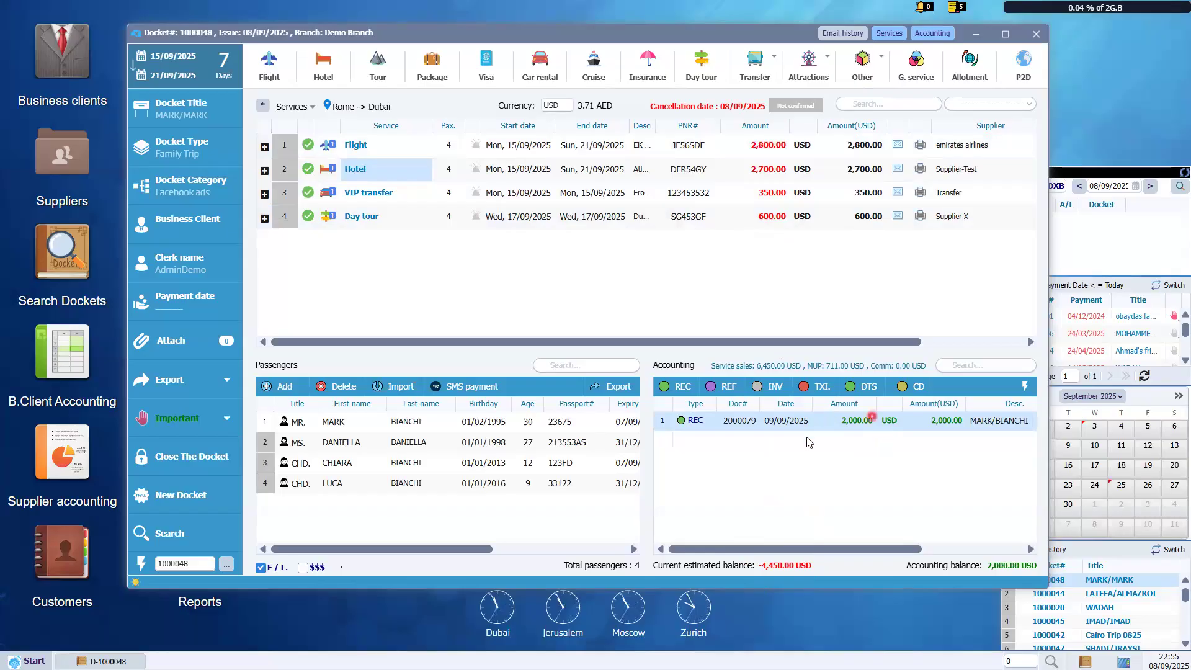
click(828, 425)
click(715, 422)
click(708, 441)
click(605, 171)
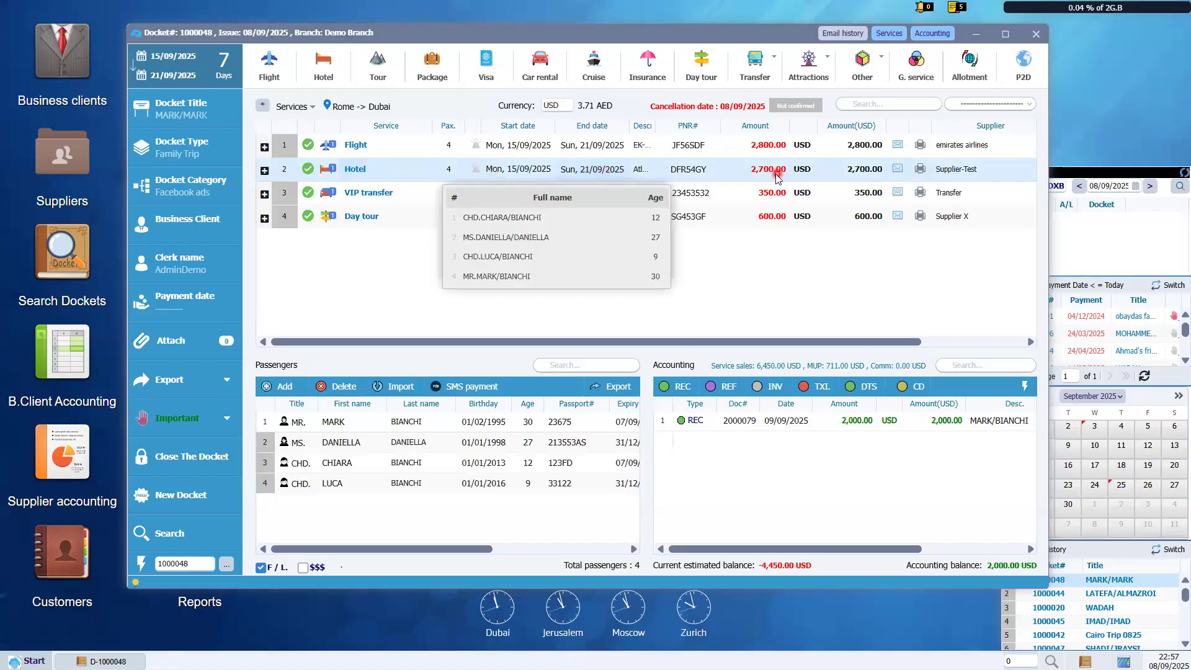
Choose 'VCH - Create Close's Voucher' from the Hotel service row's actions.
click(929, 172)
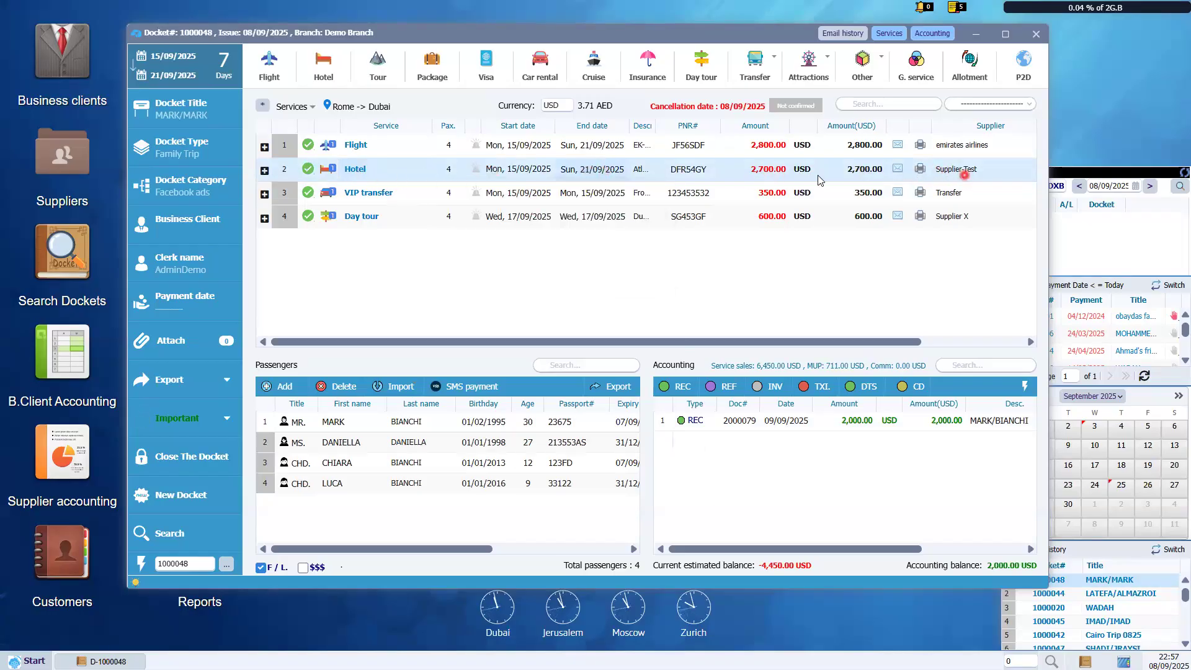
click(750, 173)
click(722, 173)
right_click(695, 179)
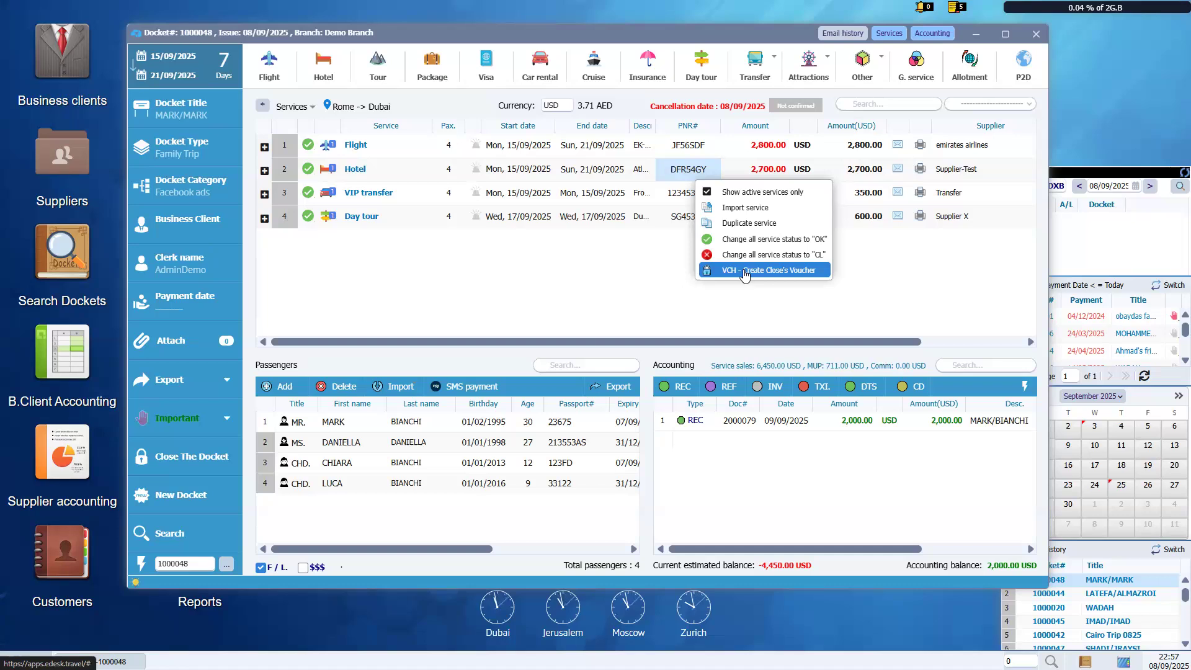
click(745, 271)
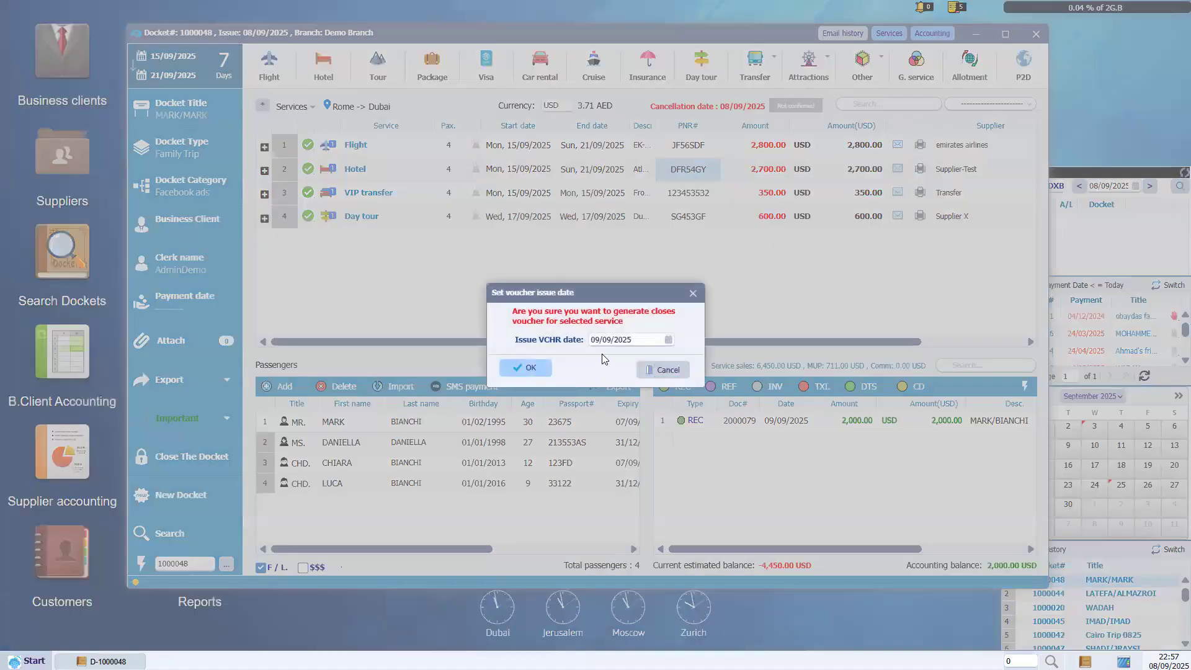
Confirm the 09/09/2025 voucher issue date and select the new VCH 6000079 accounting entry.
click(615, 342)
click(531, 368)
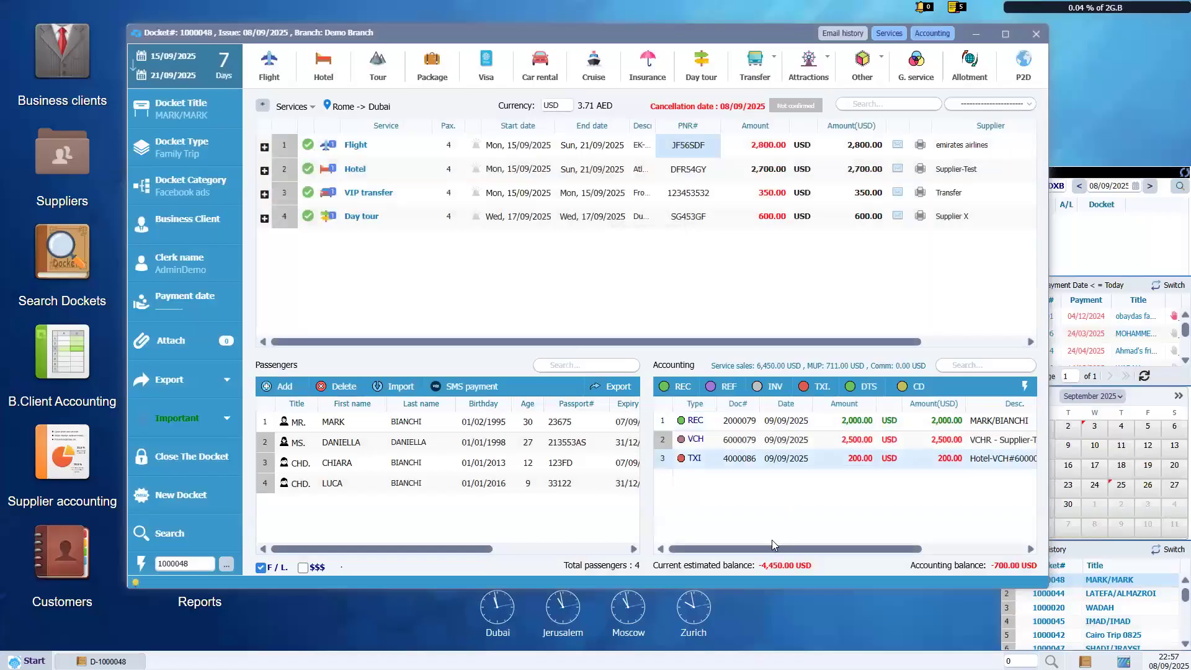
drag(768, 548, 774, 548)
click(694, 442)
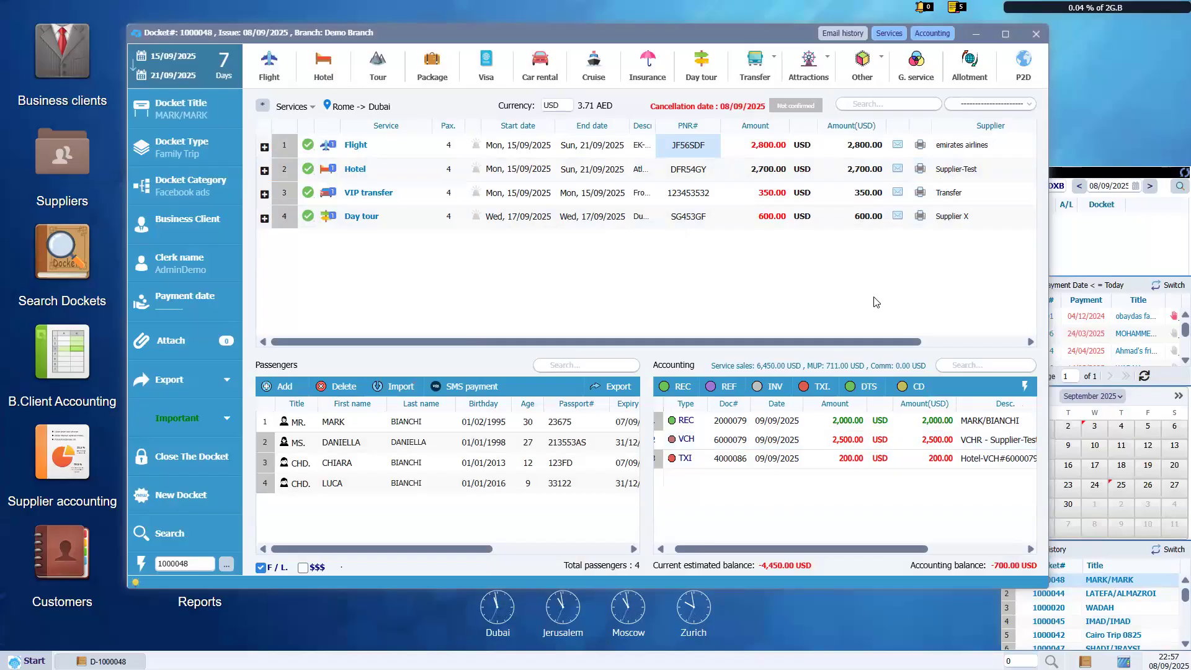
double_click(760, 459)
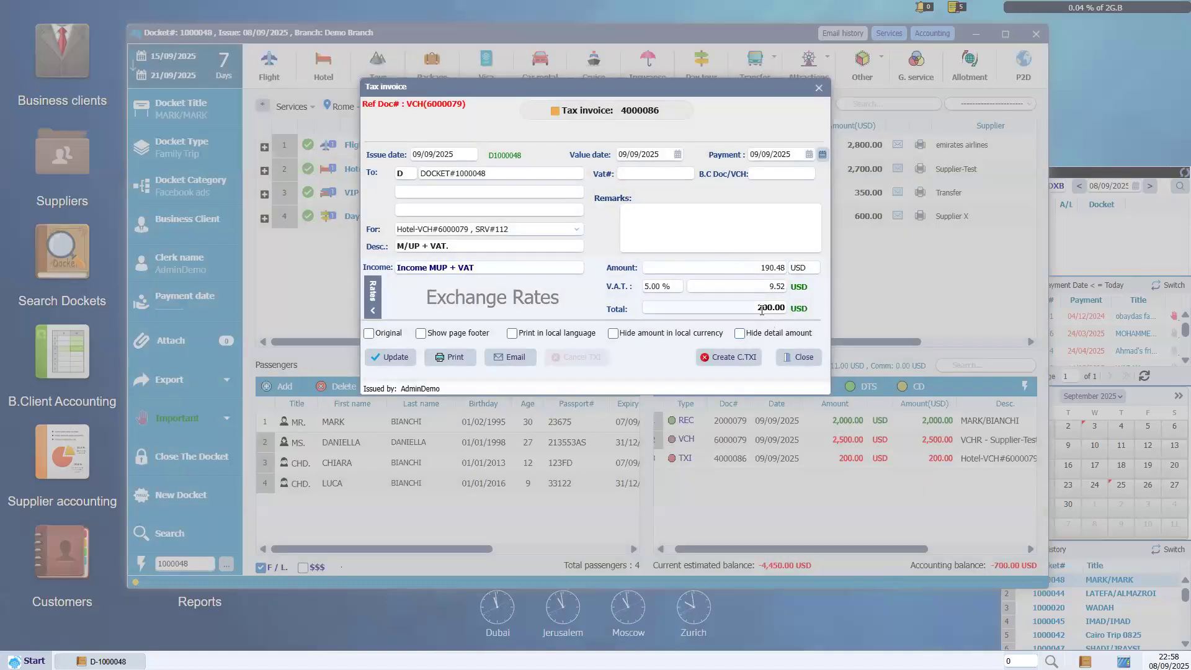
triple_click(430, 268)
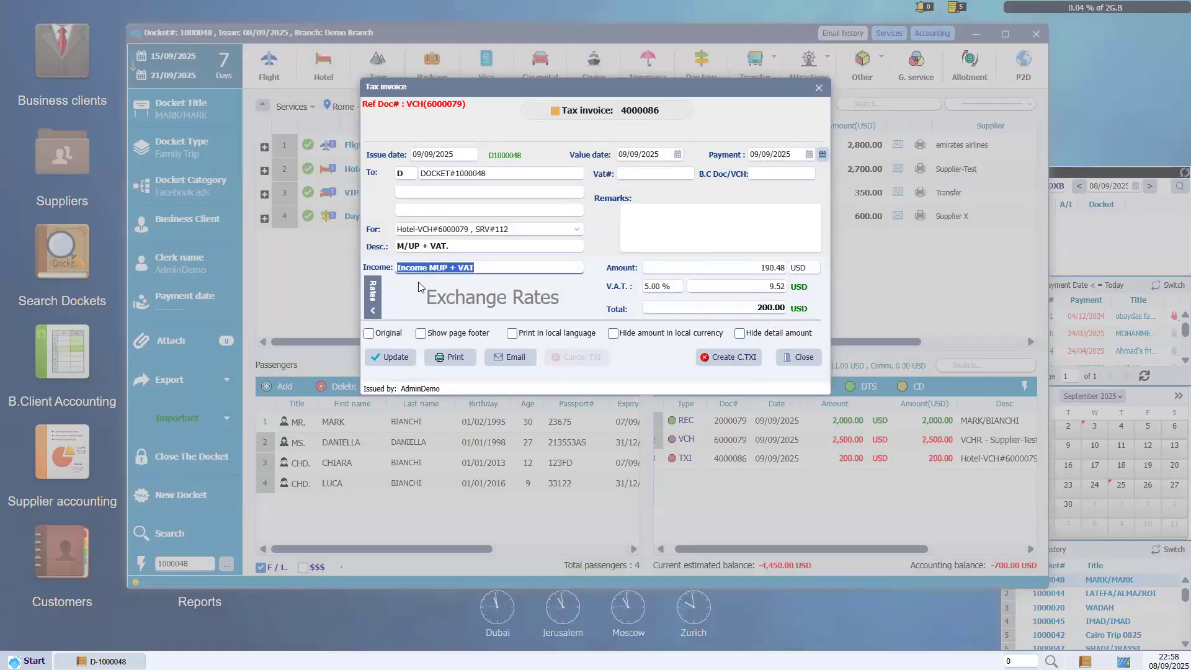
click(799, 357)
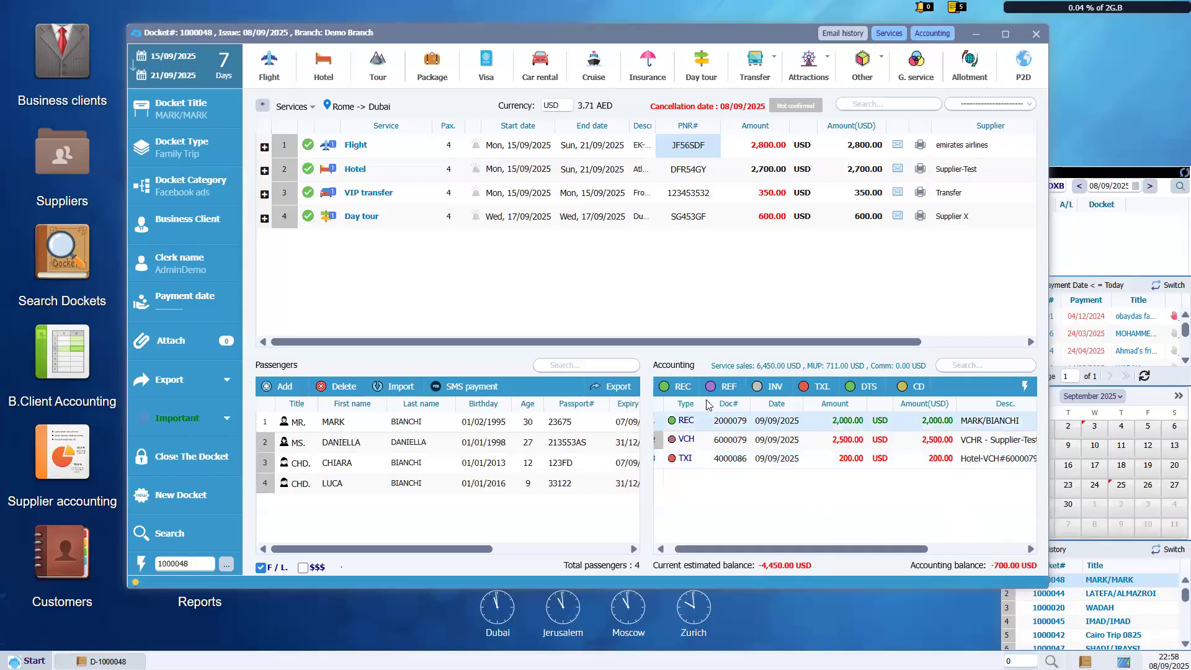
Start a new receipt for 4,450 USD paid by bank transfer with a payment reference.
click(674, 390)
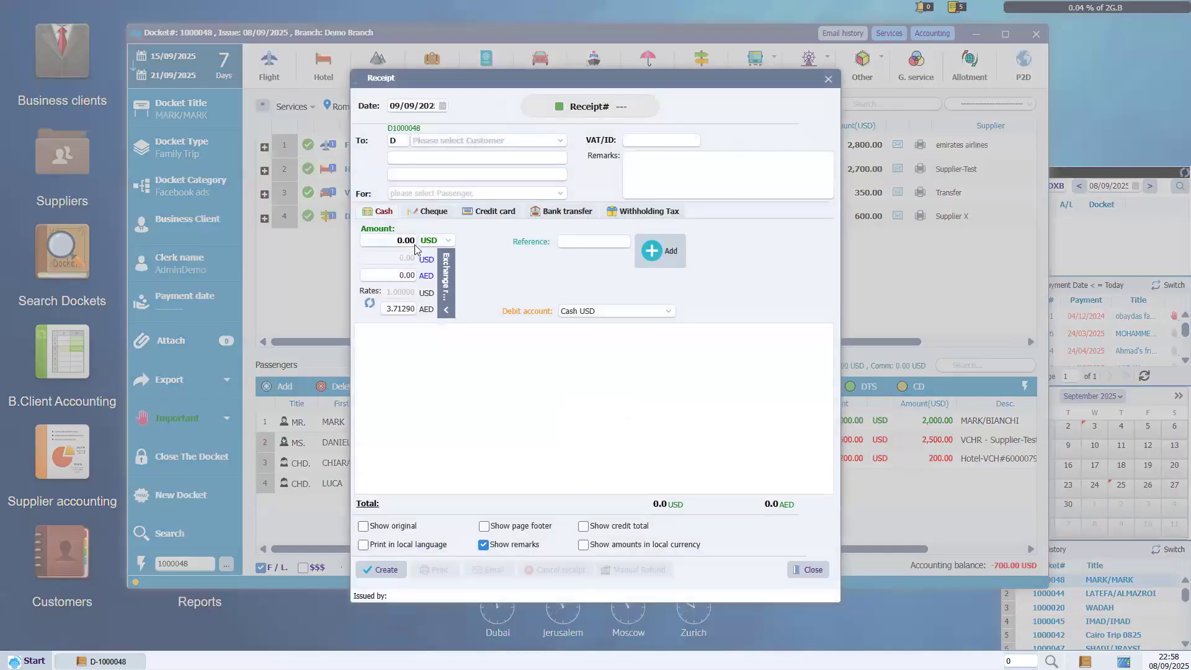
text(4,459)
key(BackSpace)
text(0)
click(538, 214)
click(572, 239)
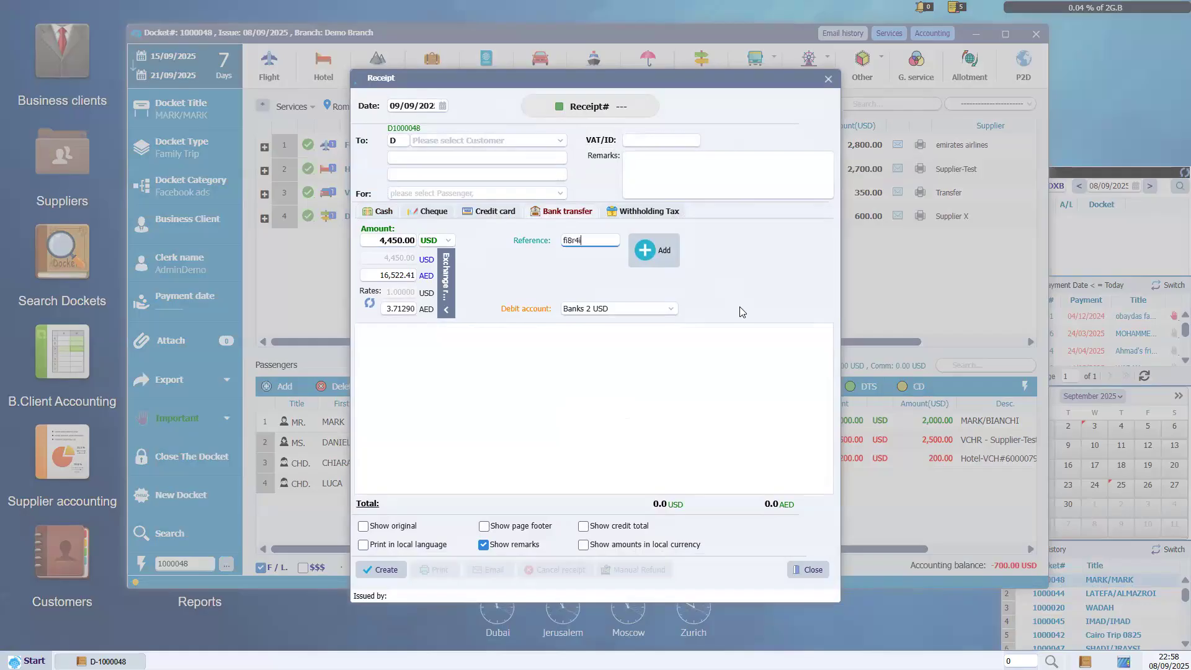
Address the receipt to the second passenger, add the payment line, keep Banks 2 USD, and create it.
click(482, 143)
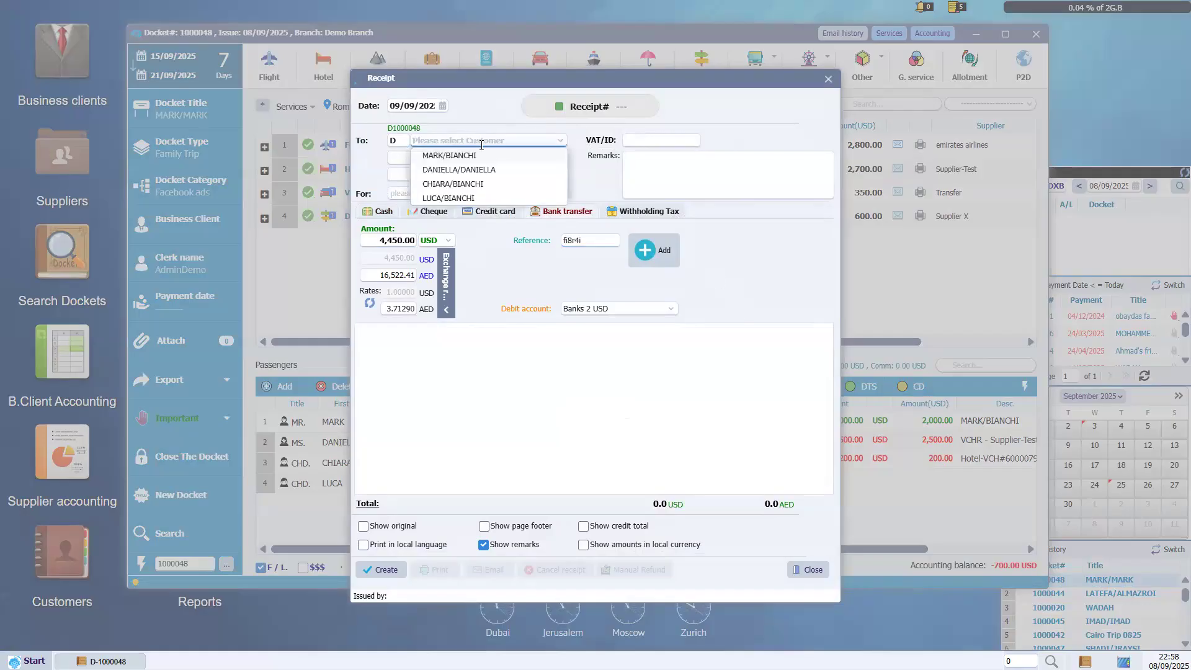
click(475, 171)
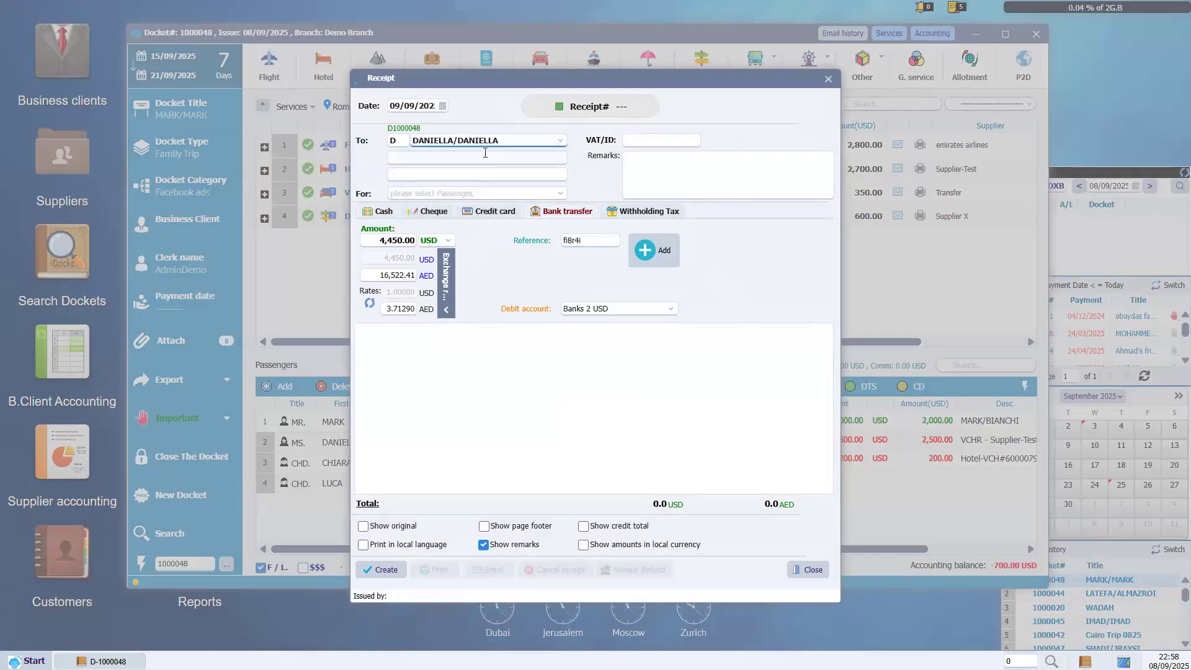
click(649, 245)
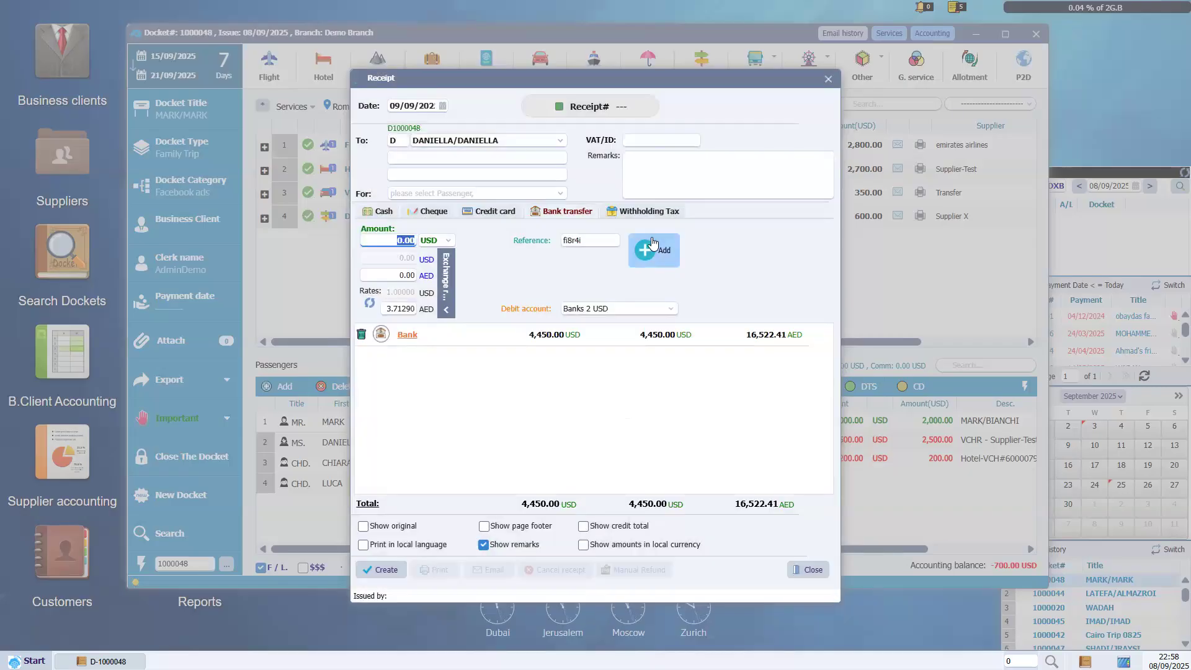
click(673, 309)
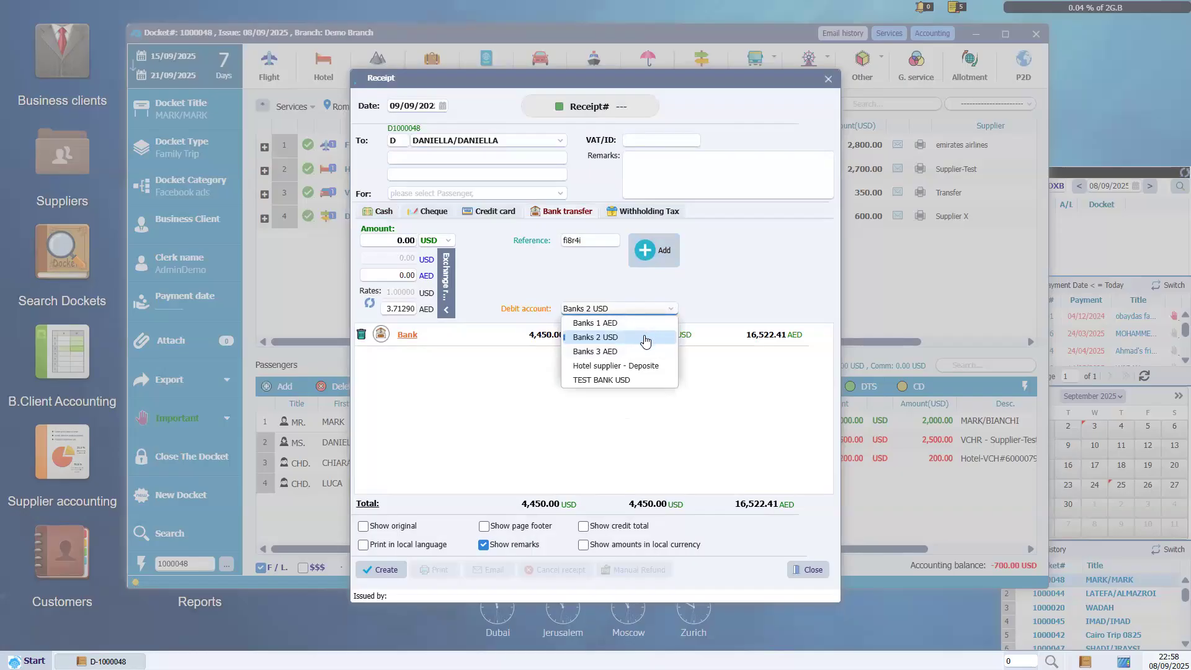
click(629, 341)
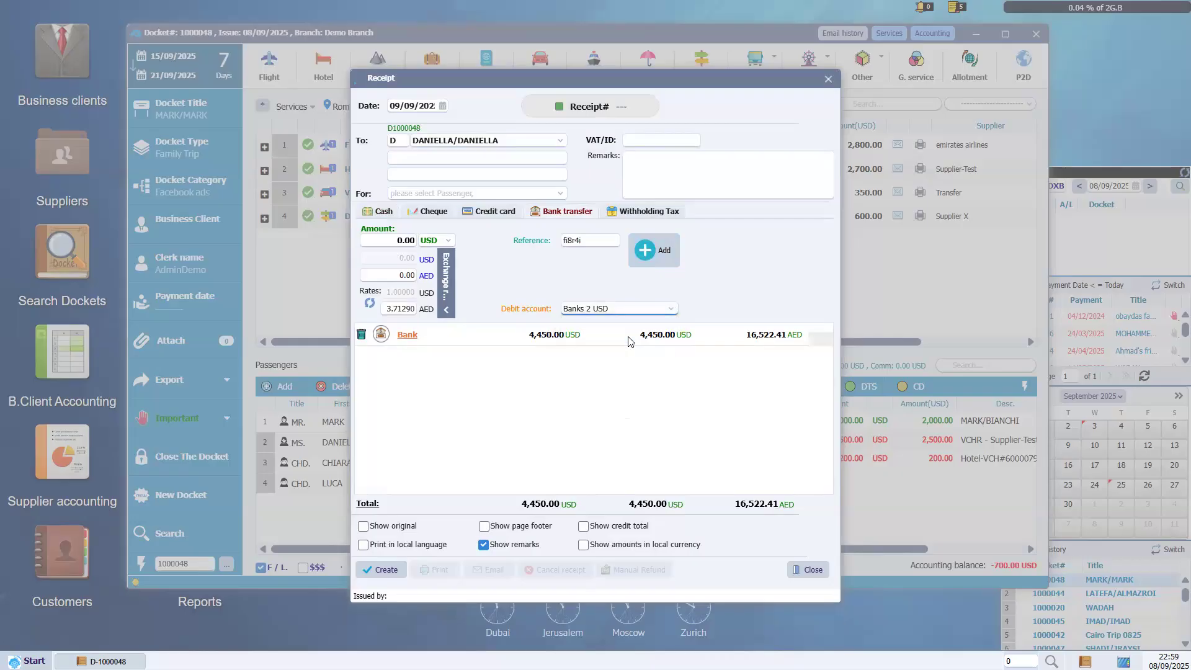
click(396, 576)
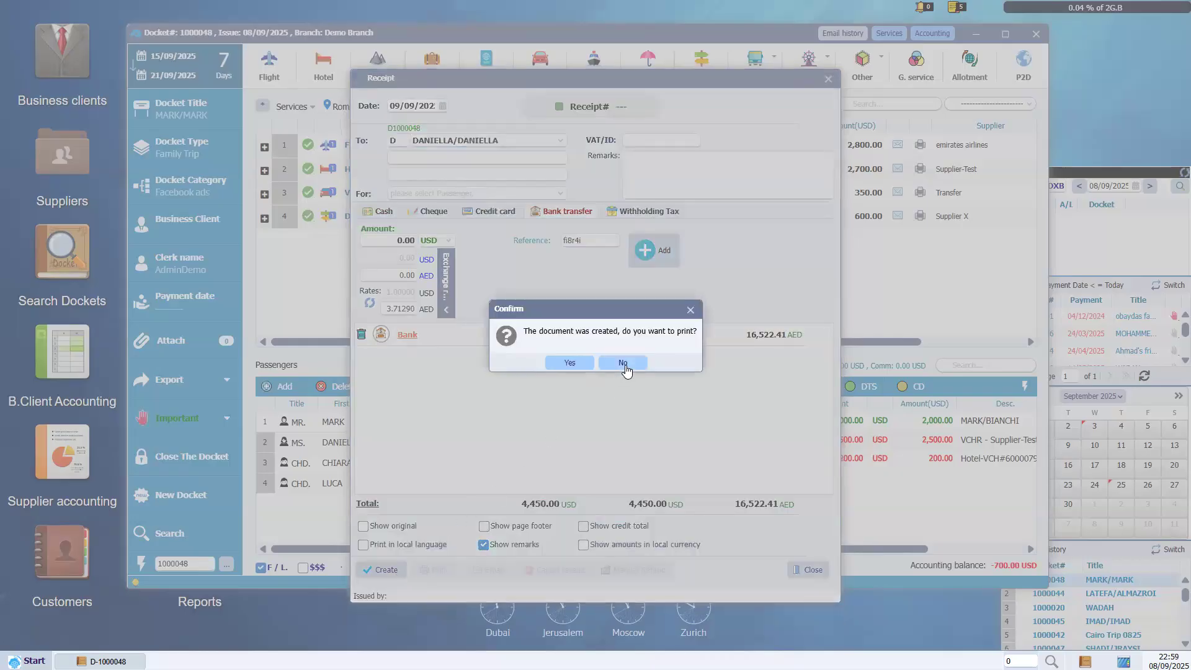
Decline printing and check receipt 2000080 for 4,450.00 USD in the accounting grid.
click(624, 364)
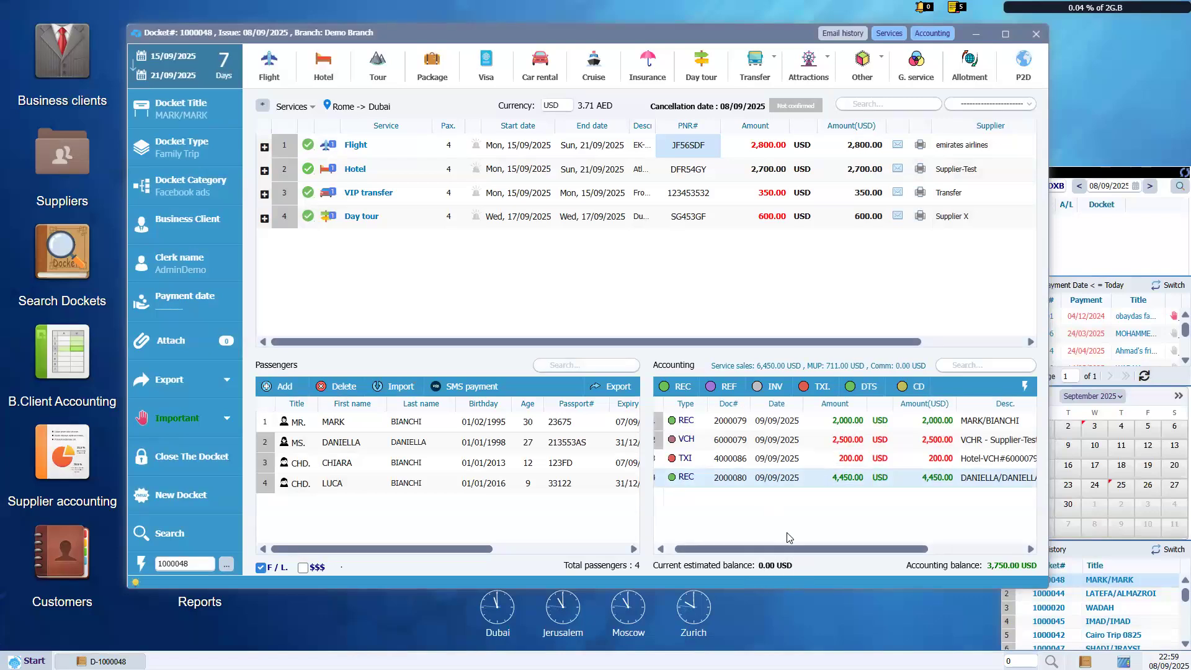
drag(790, 547, 710, 544)
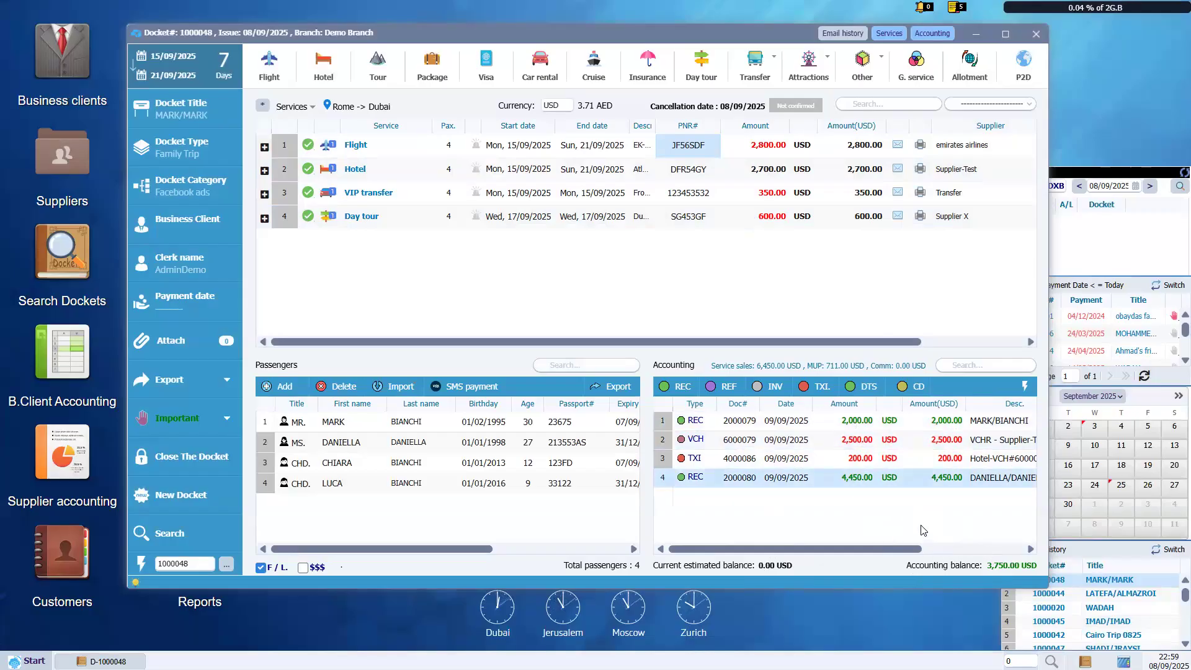
right_click(747, 225)
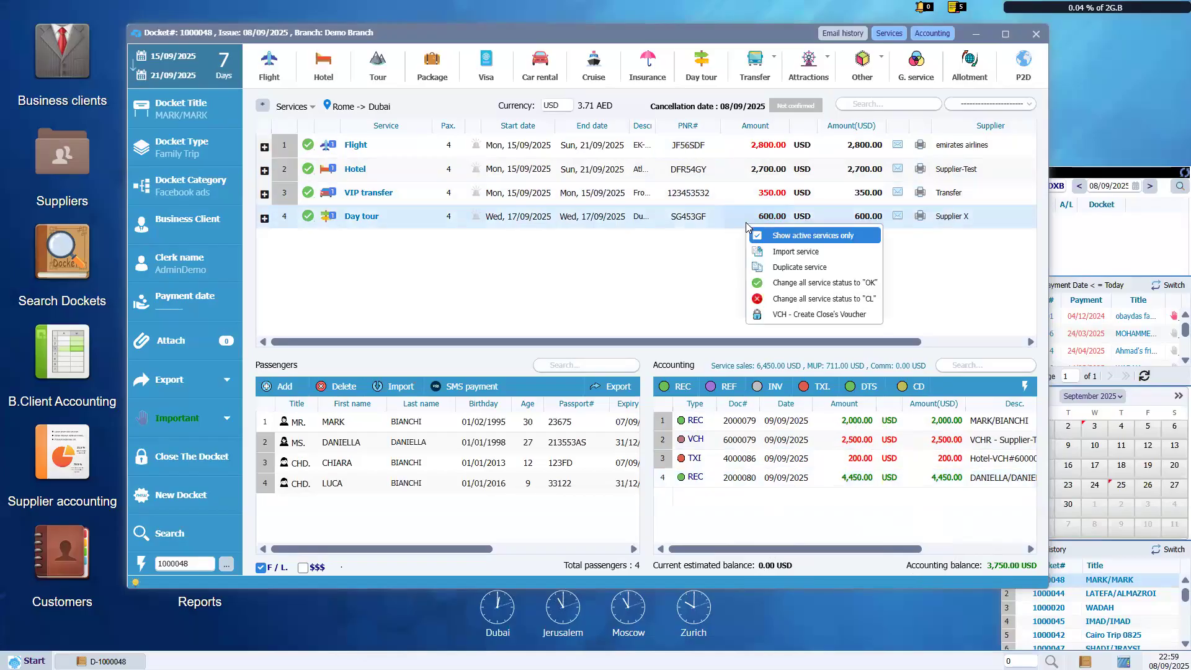
Run Auto Vouchers from the Accounting actions with a 09/09/2025 voucher issue date.
click(986, 350)
click(1022, 387)
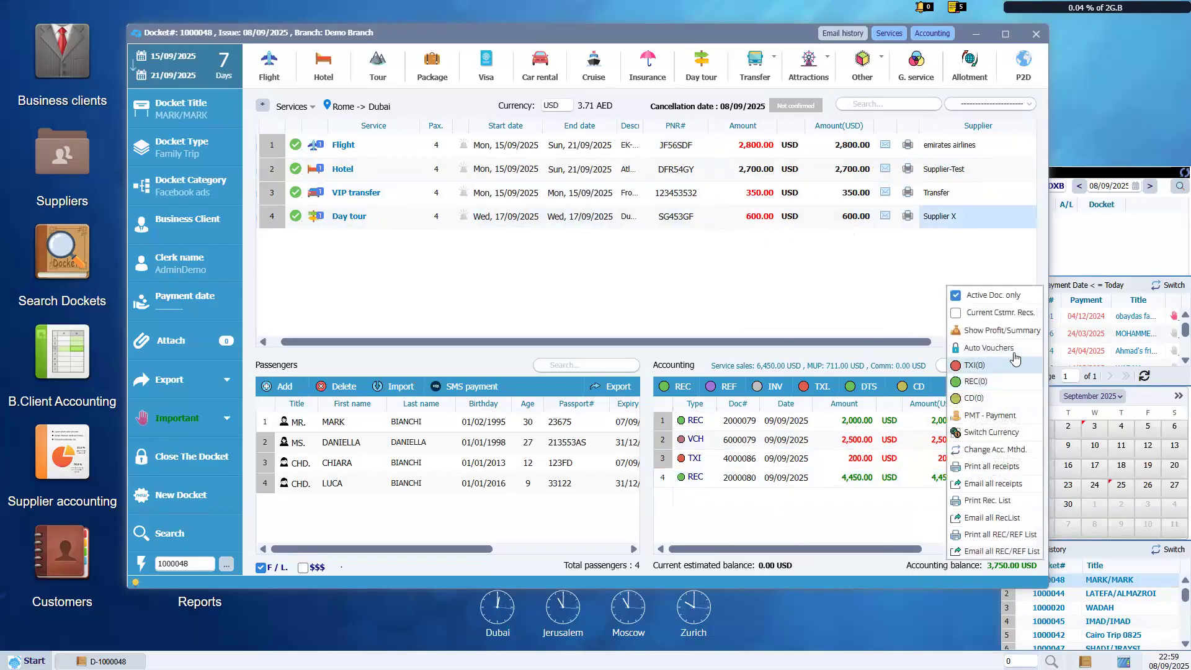
click(1024, 387)
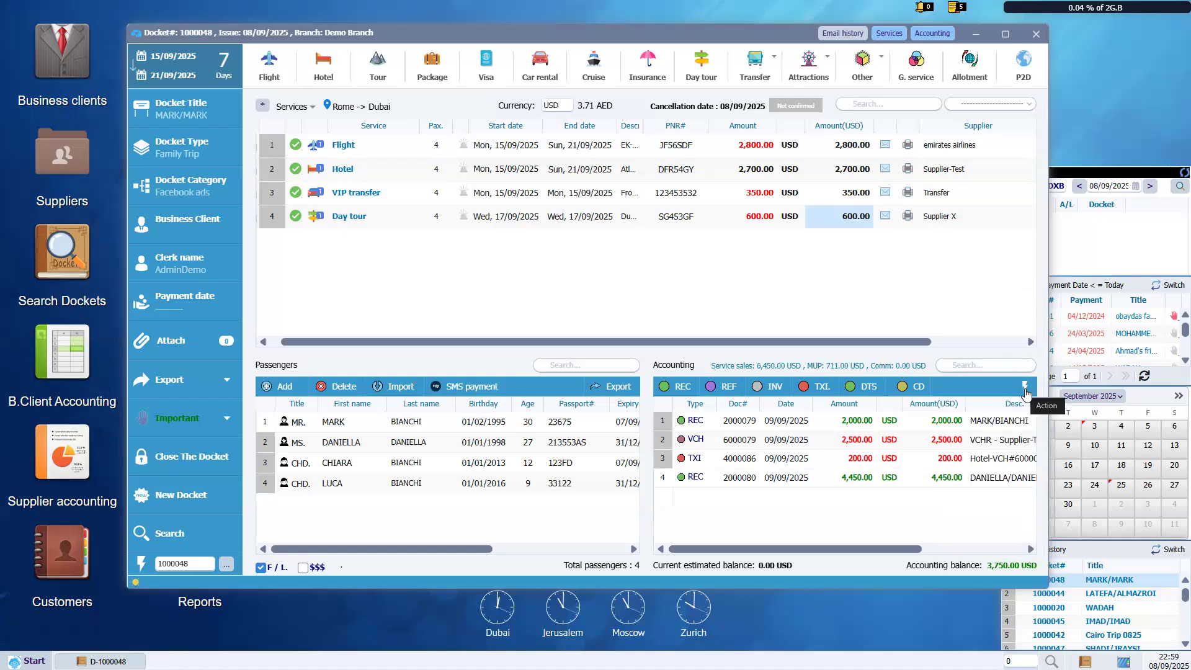
click(1024, 387)
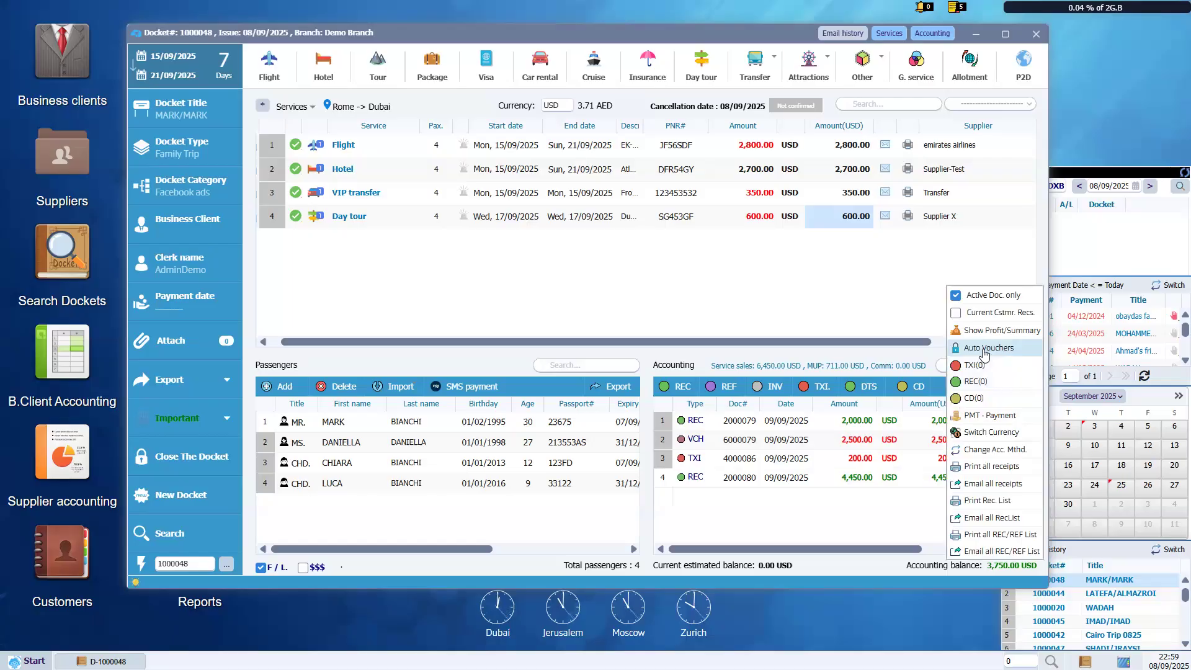
click(986, 349)
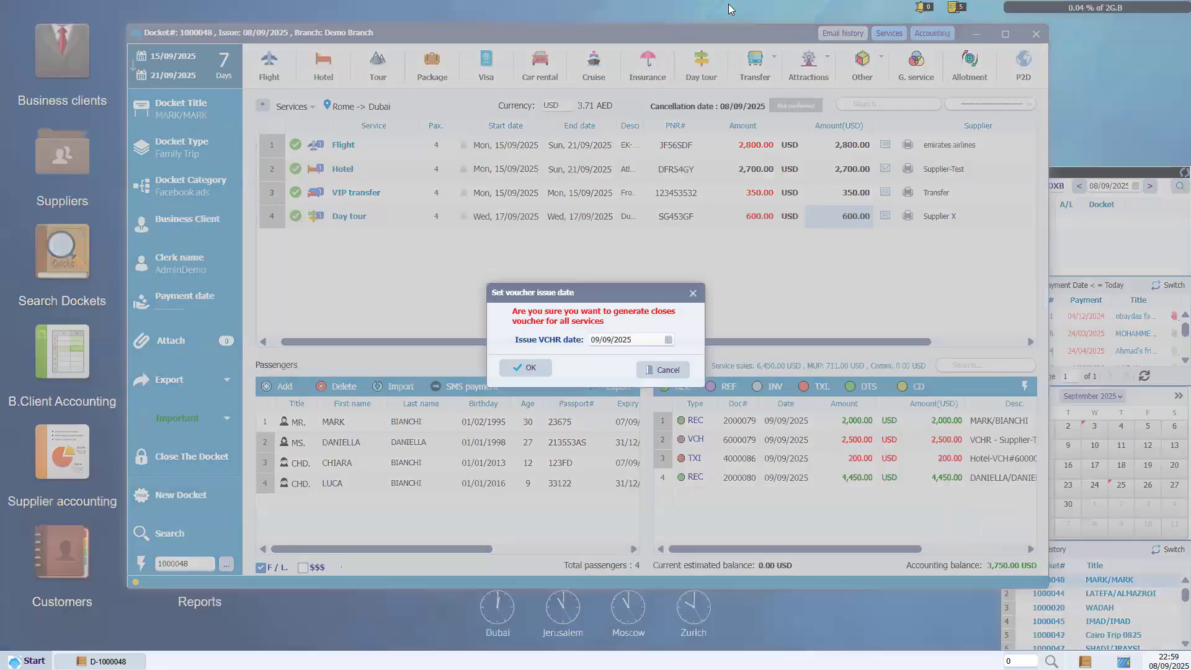
click(541, 369)
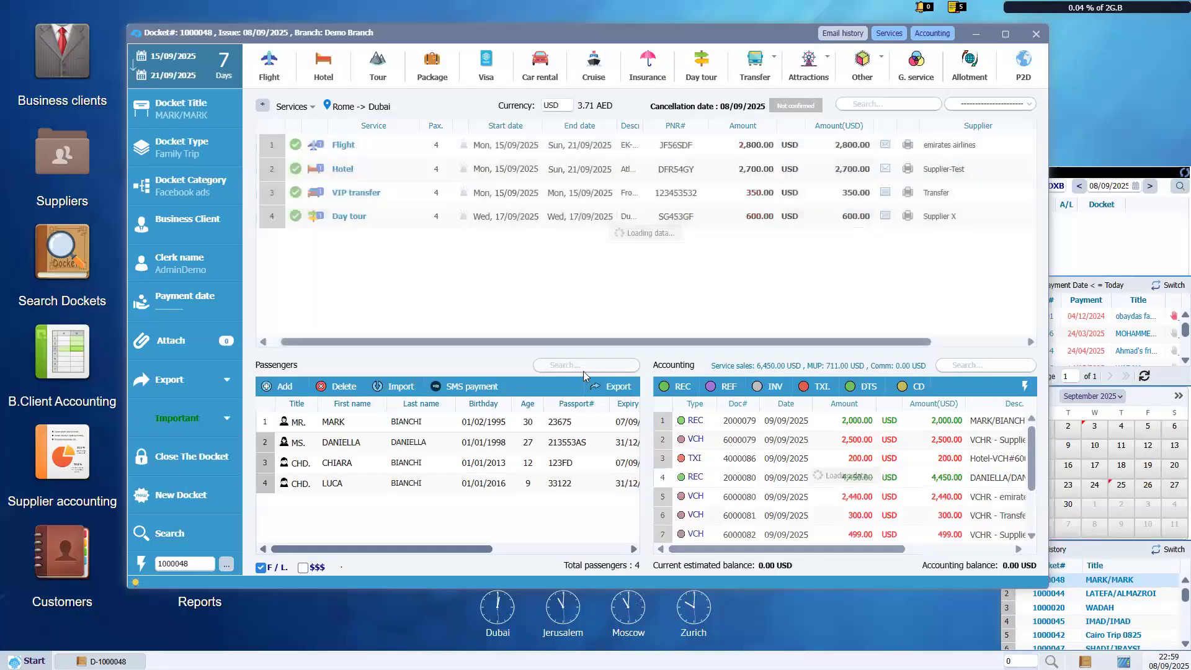
scroll(863, 546, down, 1)
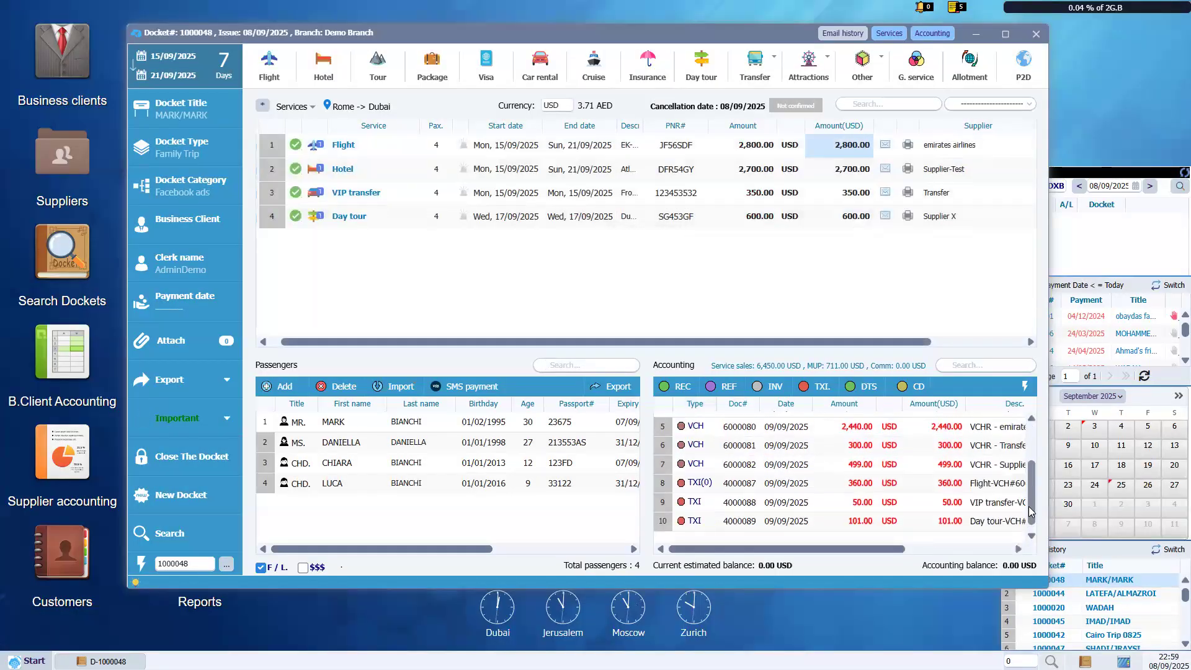
drag(860, 554, 869, 554)
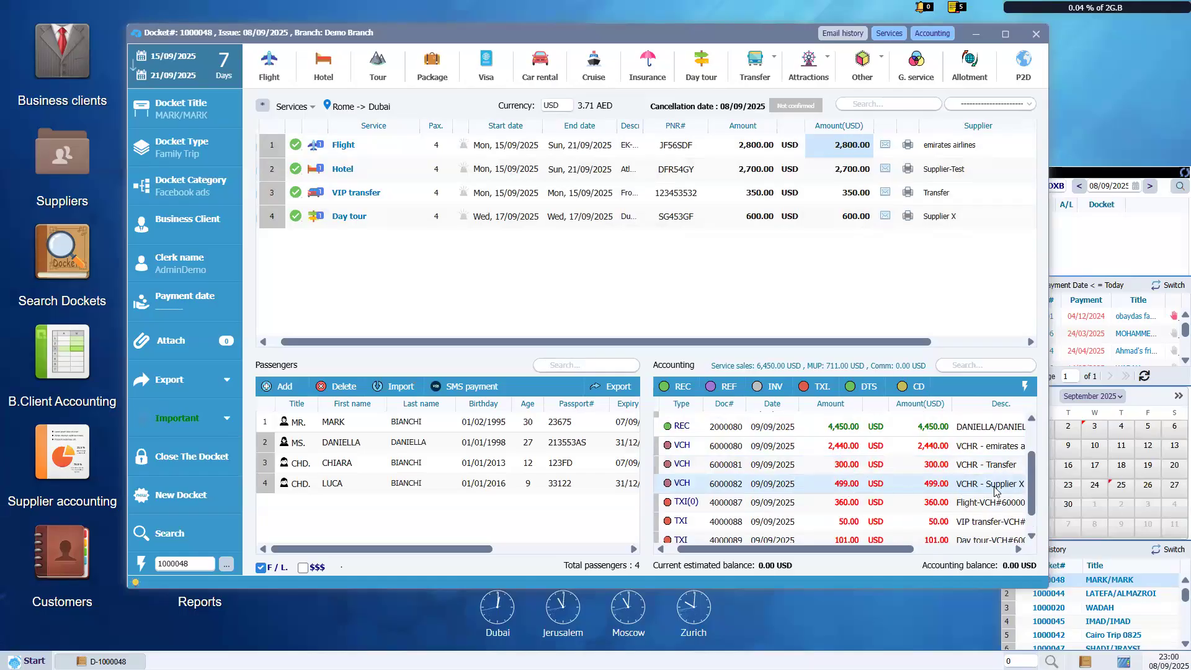
scroll(1030, 520, down, 1)
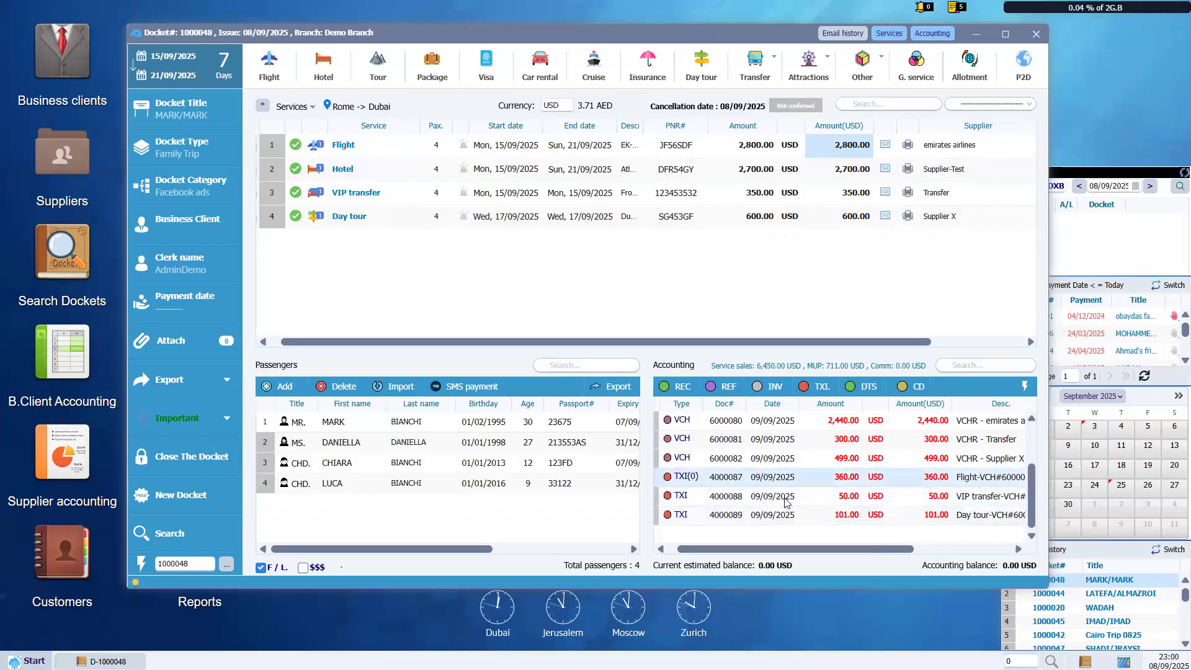
double_click(719, 482)
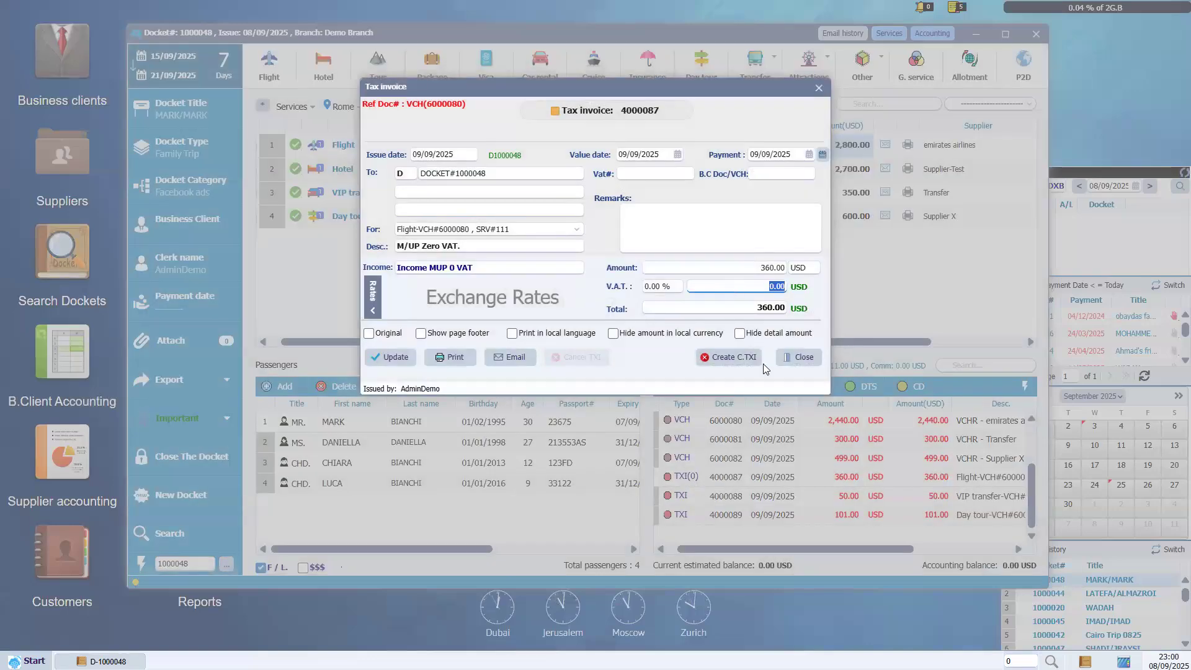
click(795, 358)
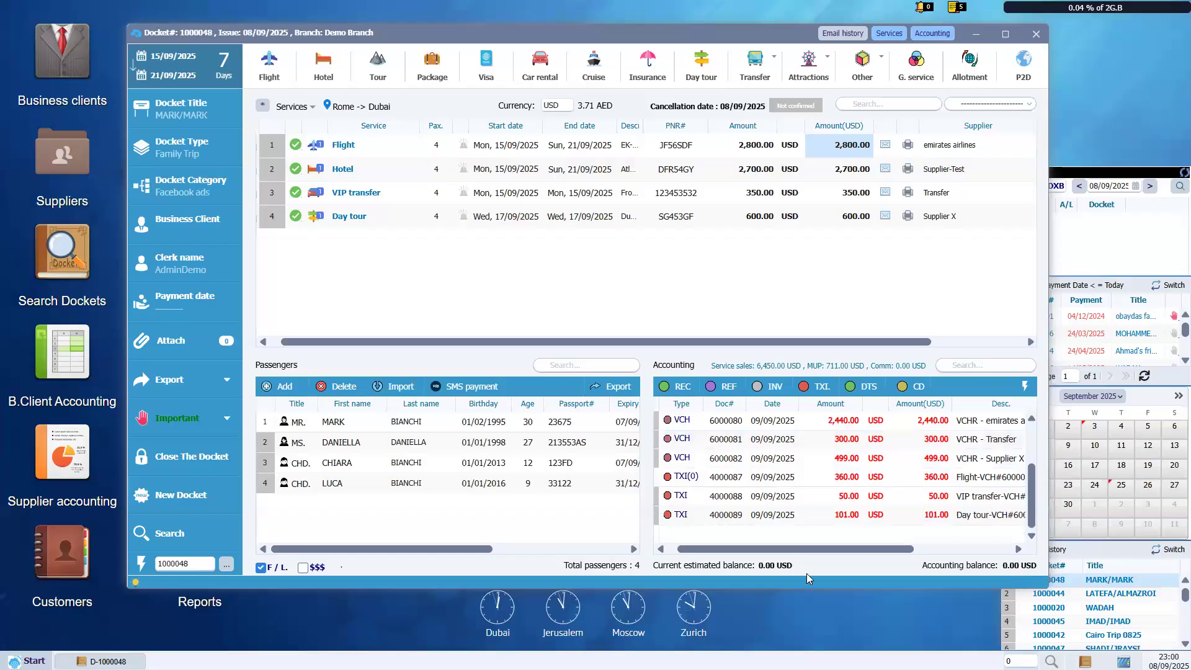
drag(1032, 499, 1059, 454)
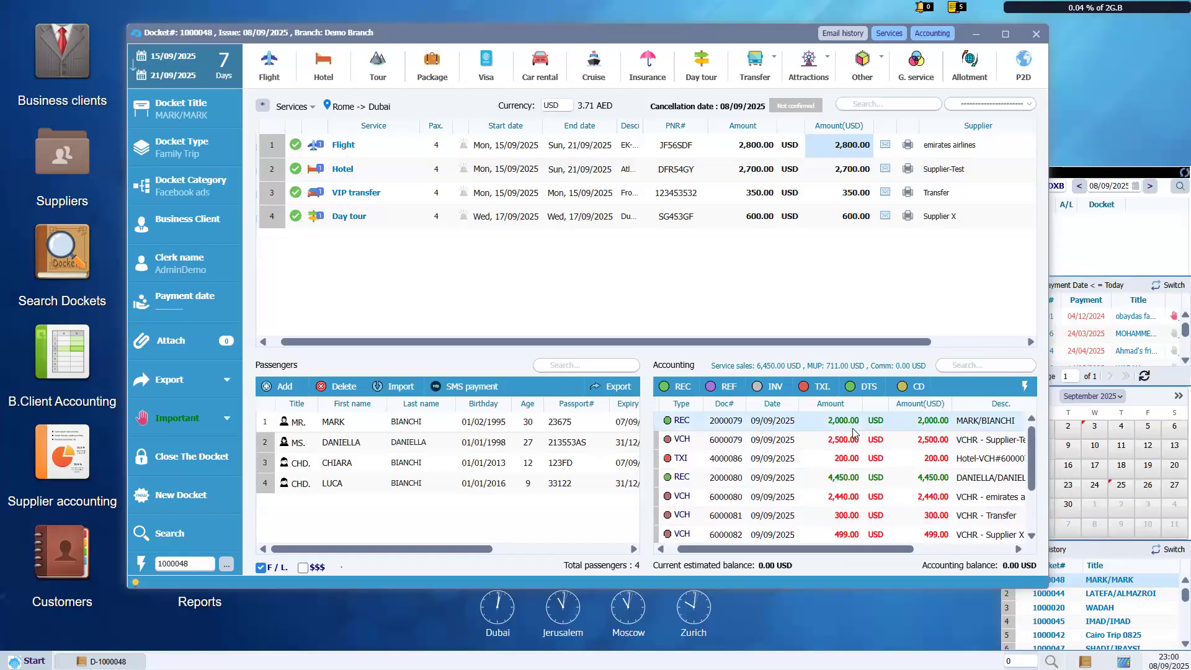
scroll(1030, 468, right, 1)
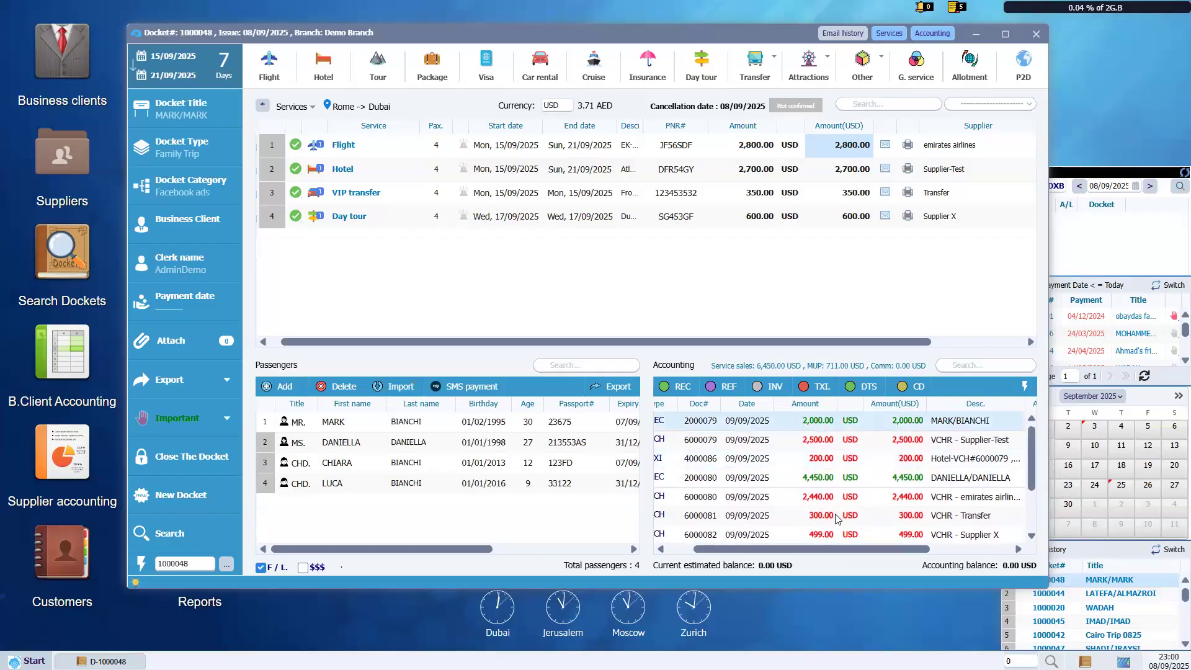
scroll(856, 434, left, 1)
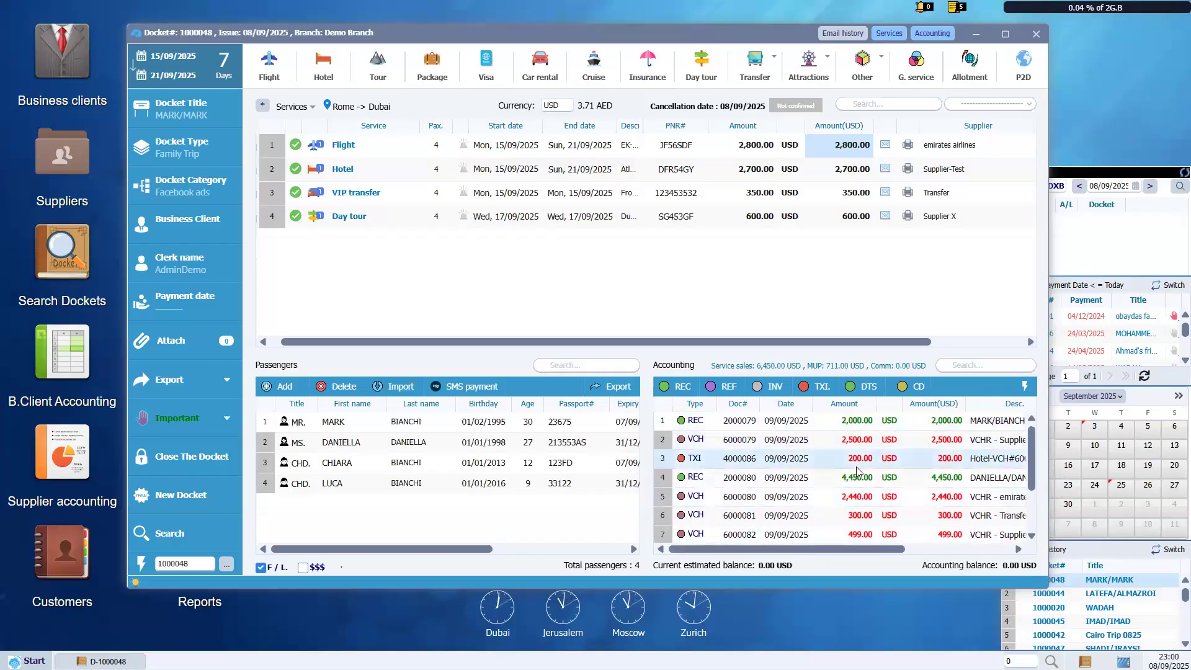
click(842, 442)
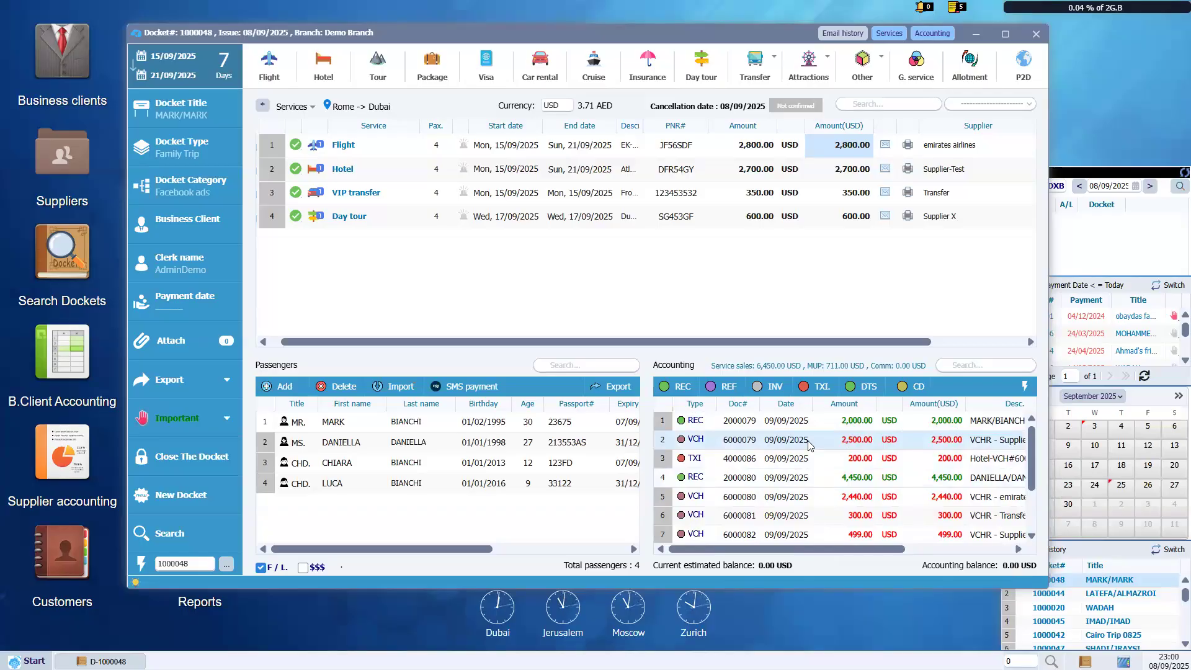
scroll(832, 451, down, 2)
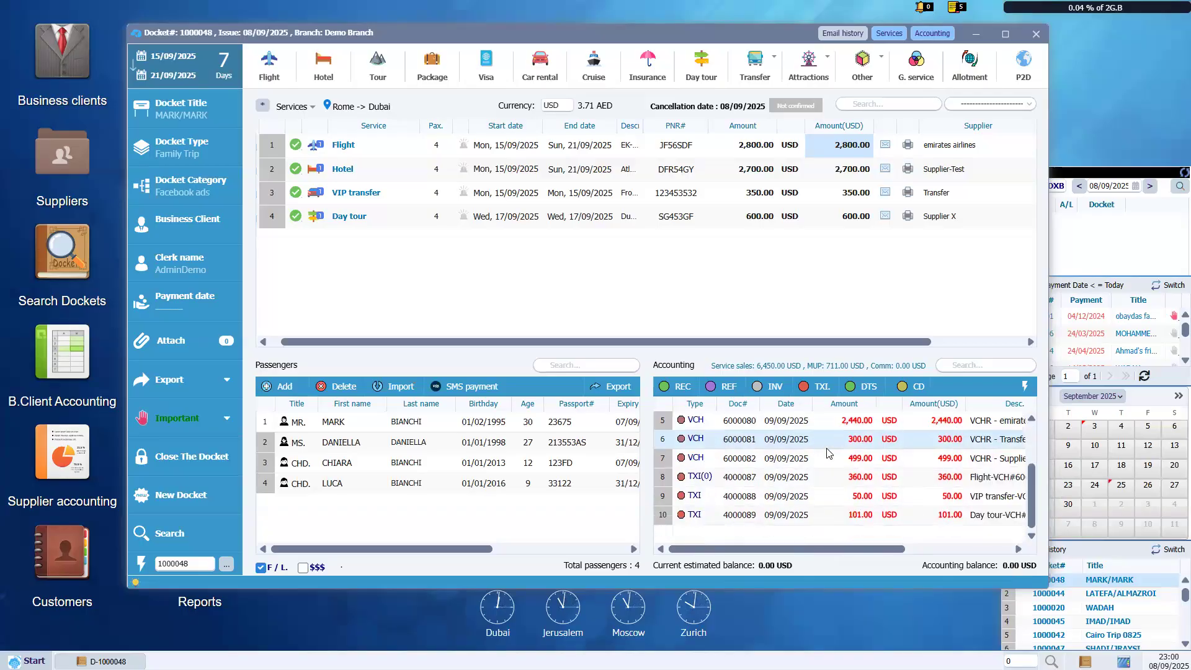
scroll(822, 450, up, 2)
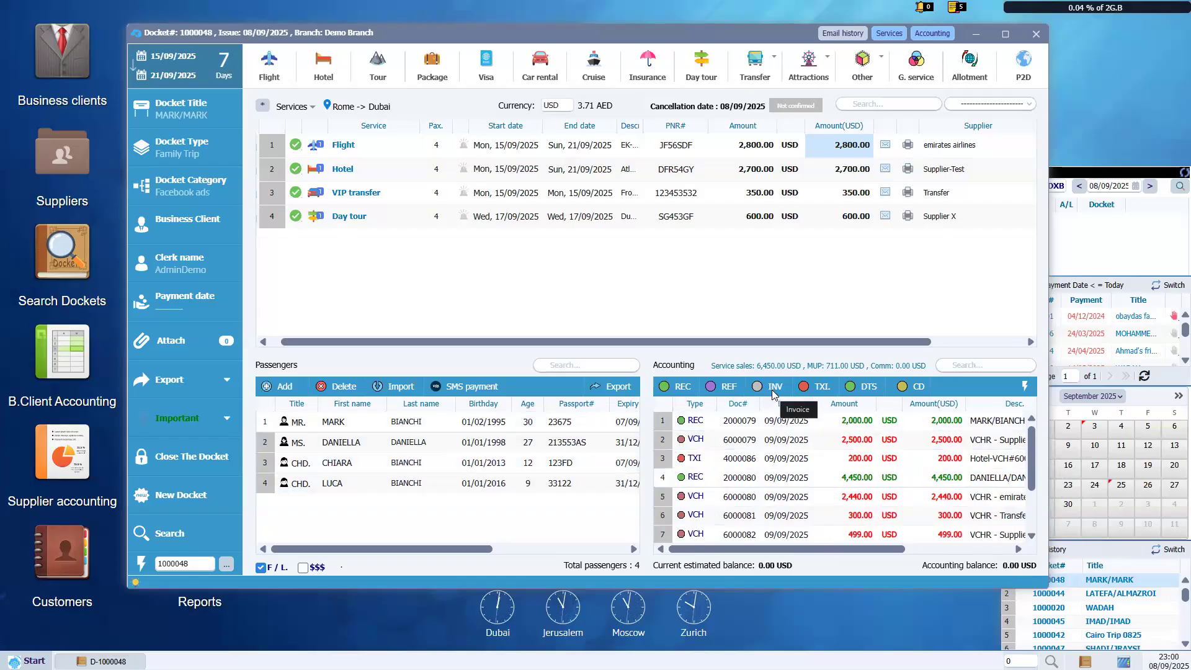
click(775, 390)
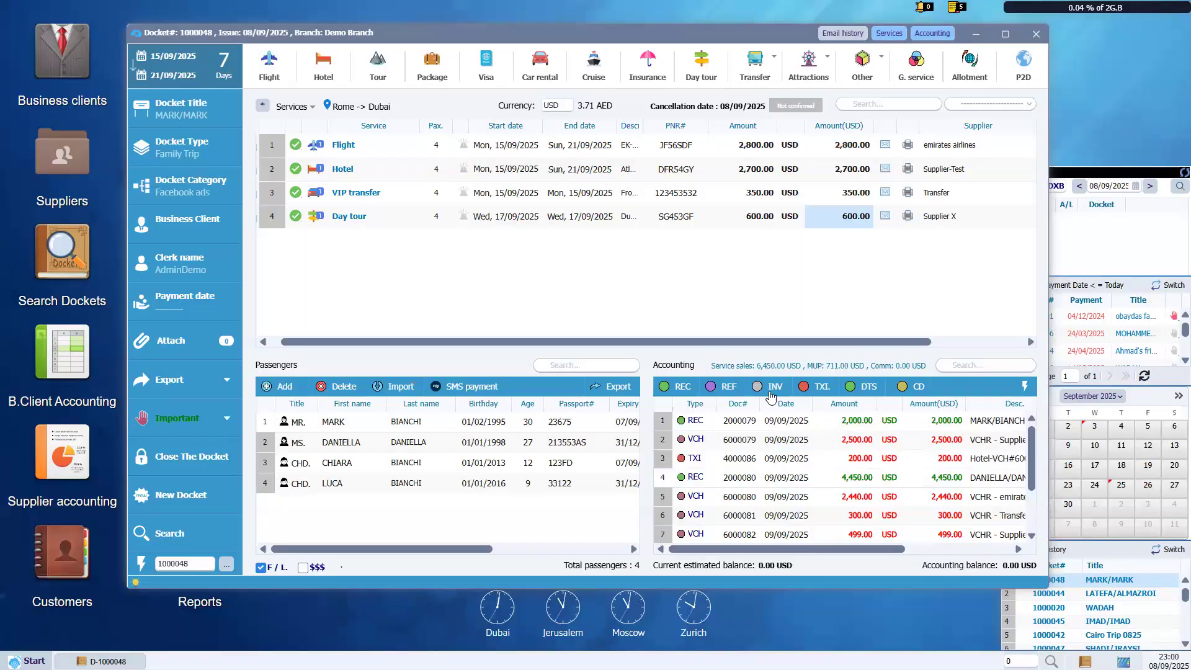
Create a proforma invoice with full service details shown and agree to print it.
click(772, 389)
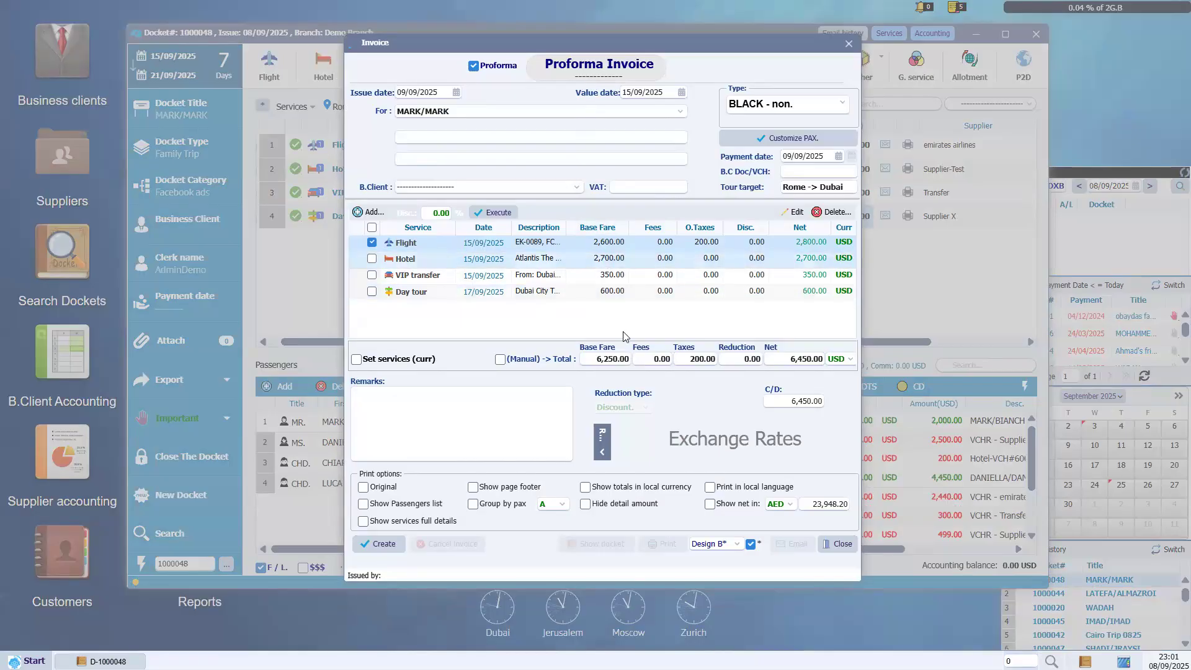
click(425, 527)
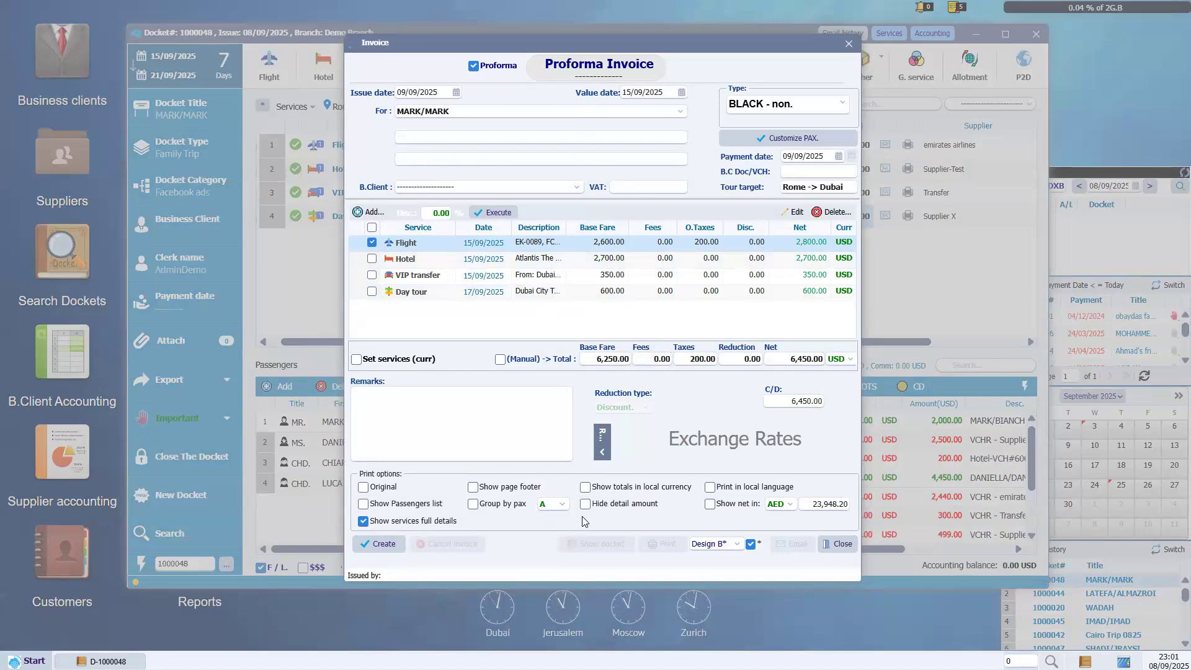
click(378, 547)
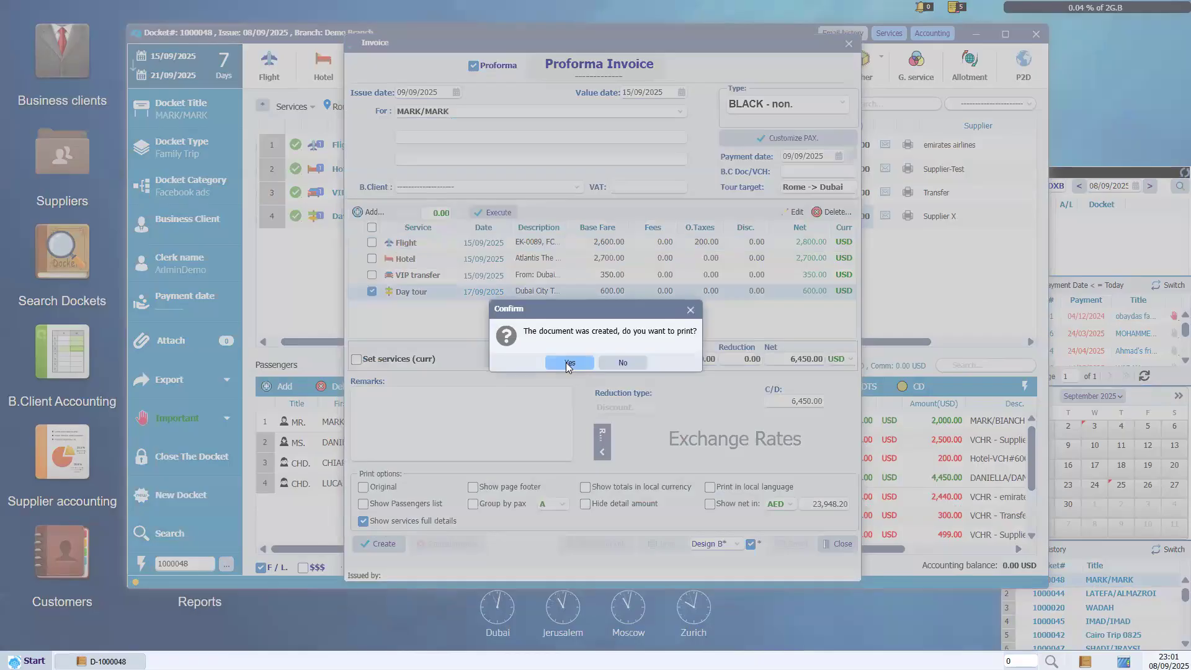
click(566, 366)
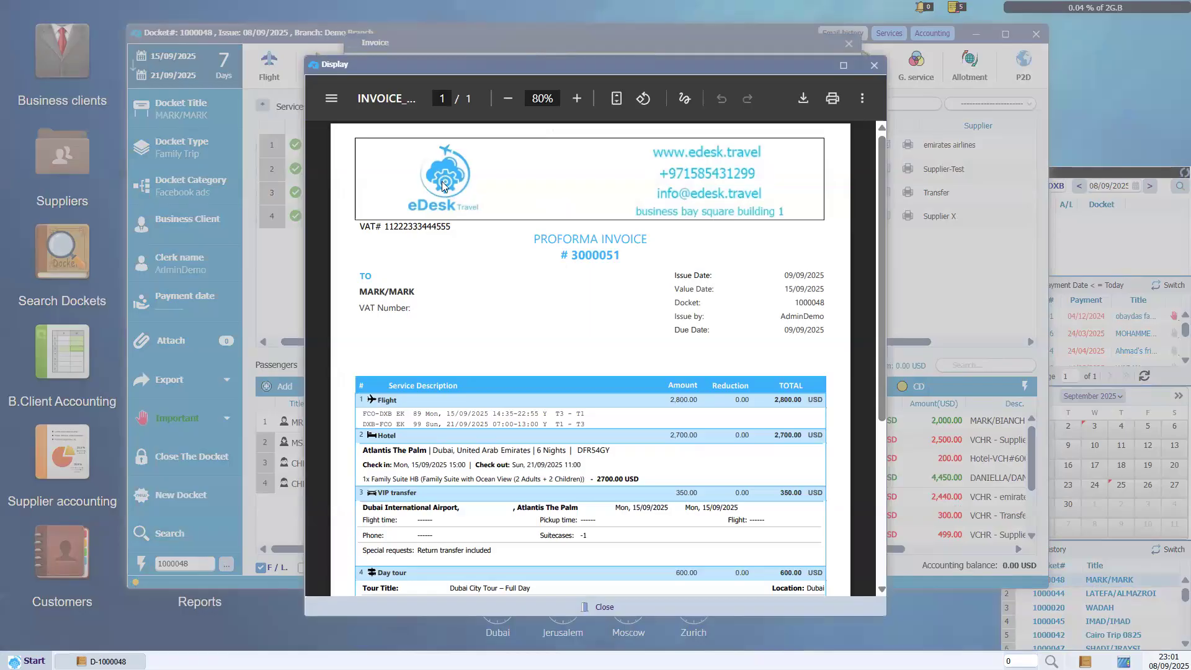
Review invoice 3000051's number, the 2,800.00 flight total, and the flight and hotel detail lines.
drag(881, 263, 885, 294)
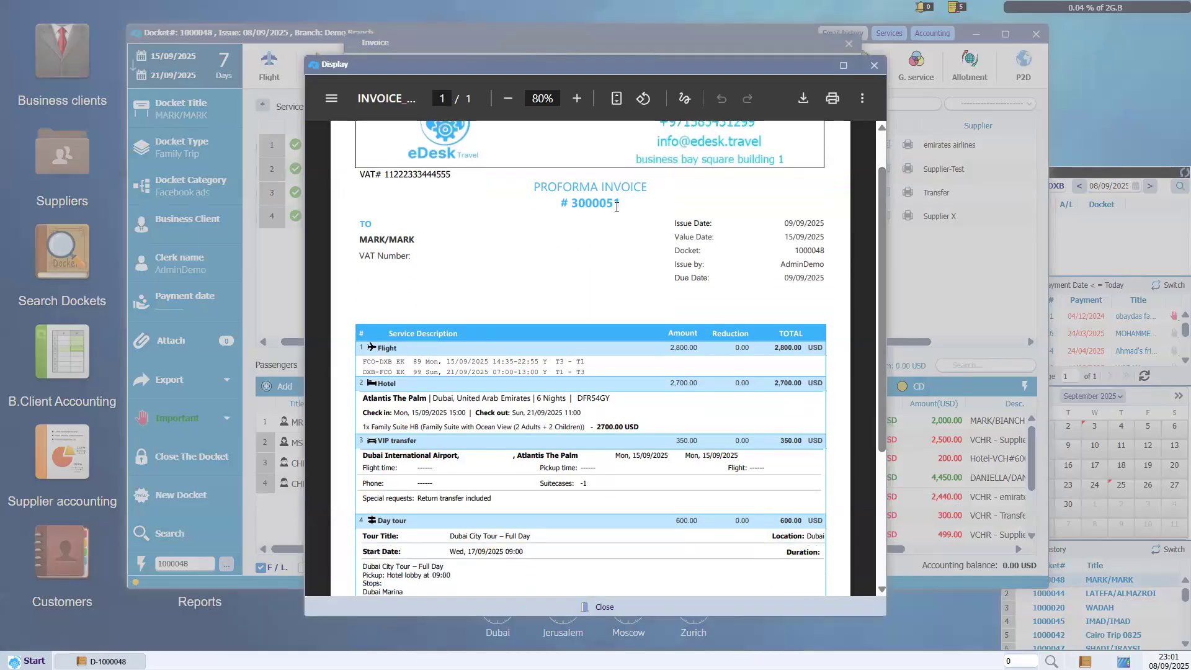
double_click(596, 205)
scroll(595, 310, down, 3)
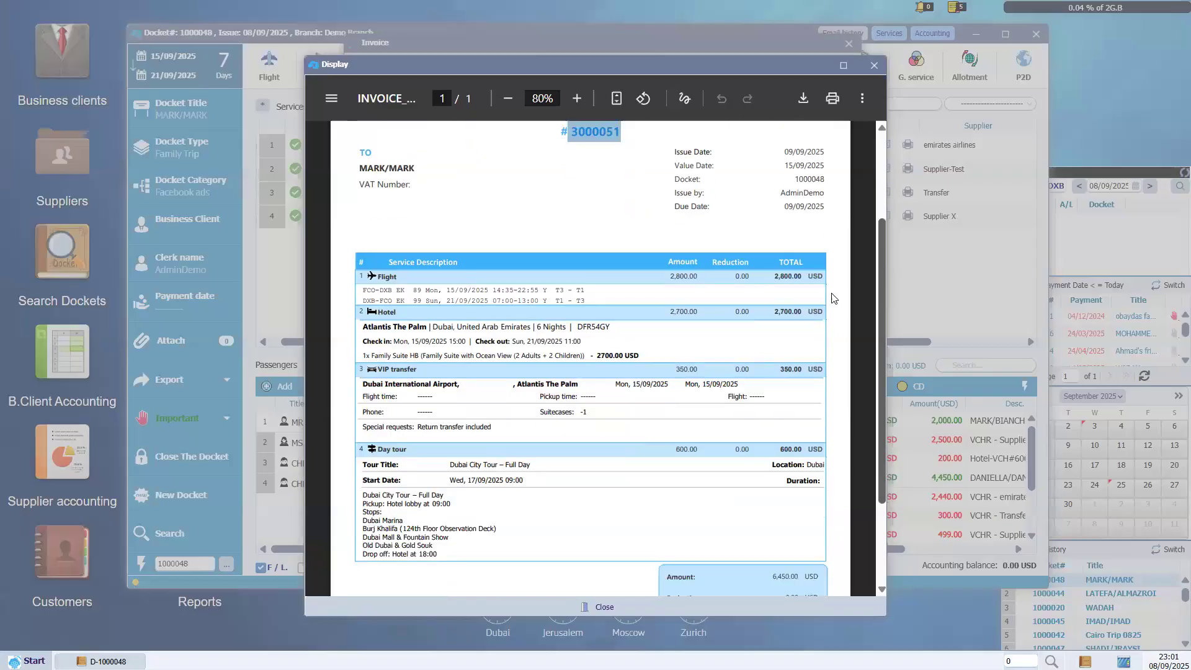
drag(802, 250, 763, 250)
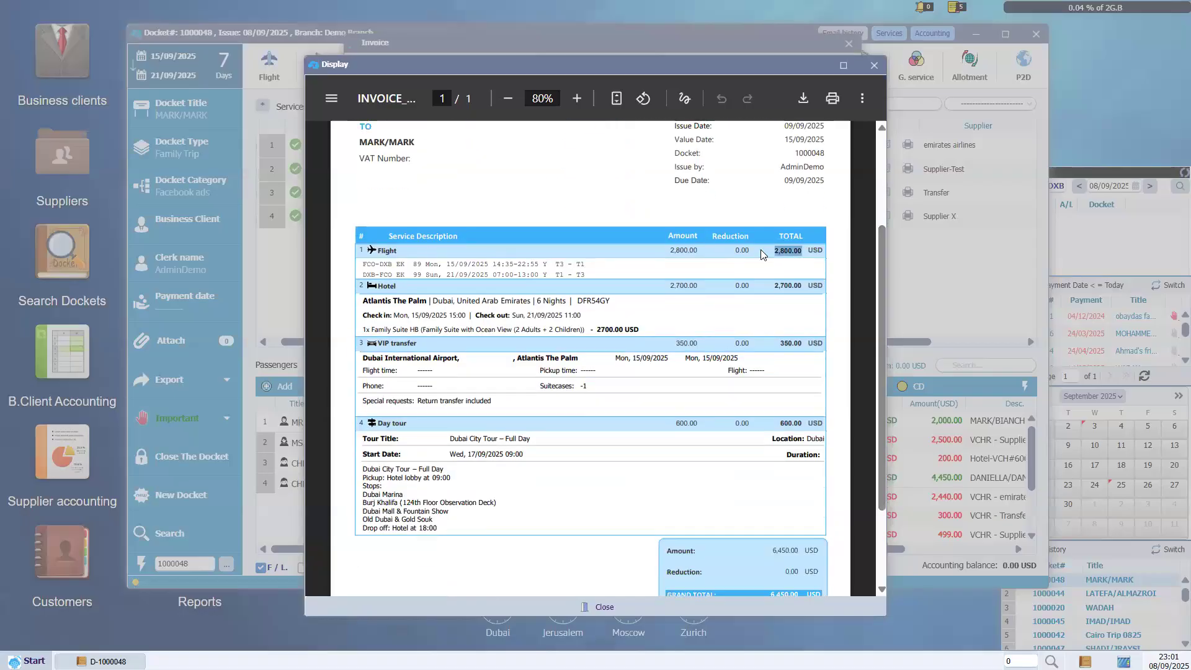
click(400, 271)
drag(364, 265, 589, 279)
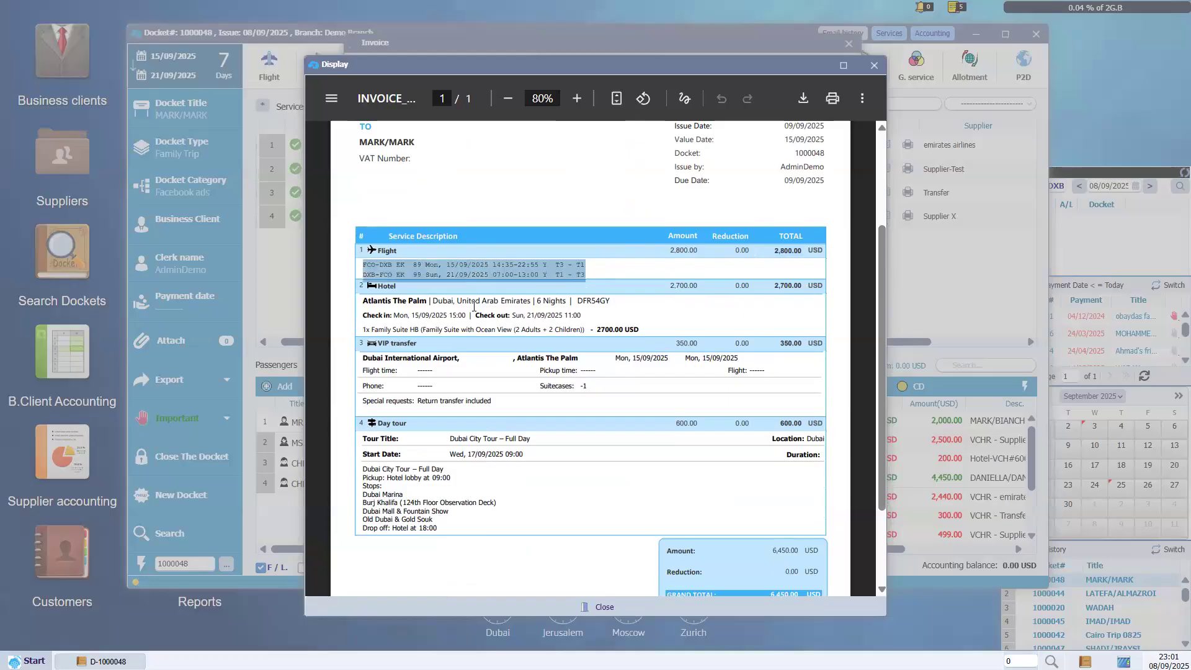
click(375, 297)
drag(375, 297, 653, 340)
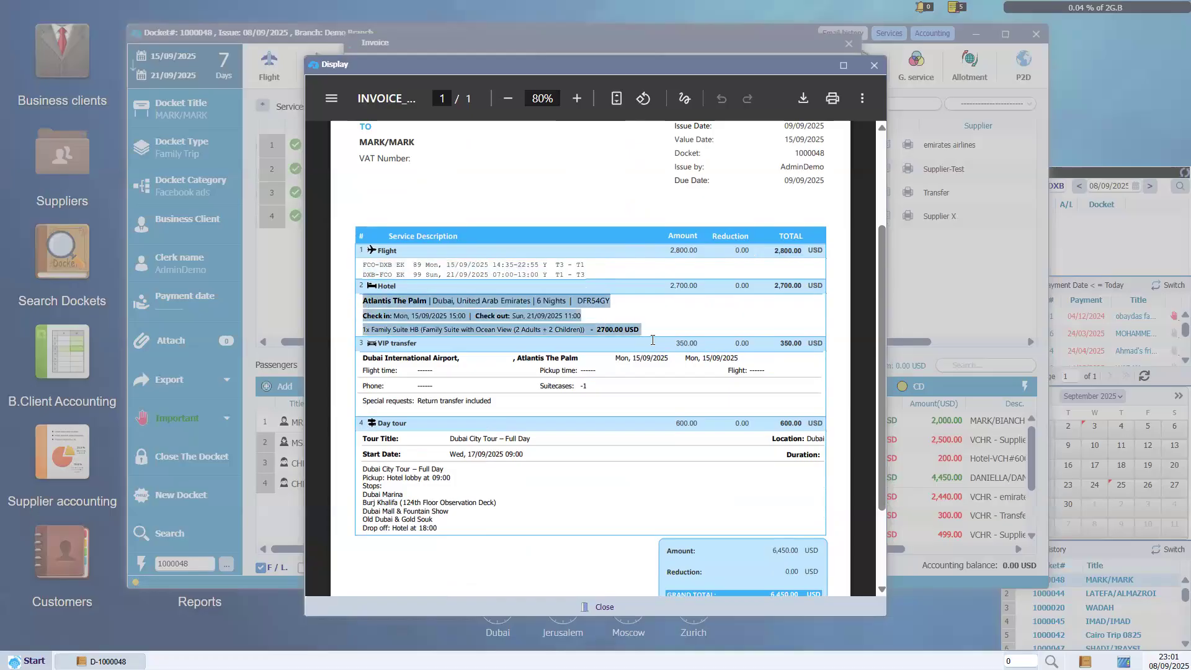
click(623, 323)
Check the transfer pickup, Day tour and invoice totals, then close the invoice preview.
drag(885, 296, 883, 321)
drag(378, 316, 462, 318)
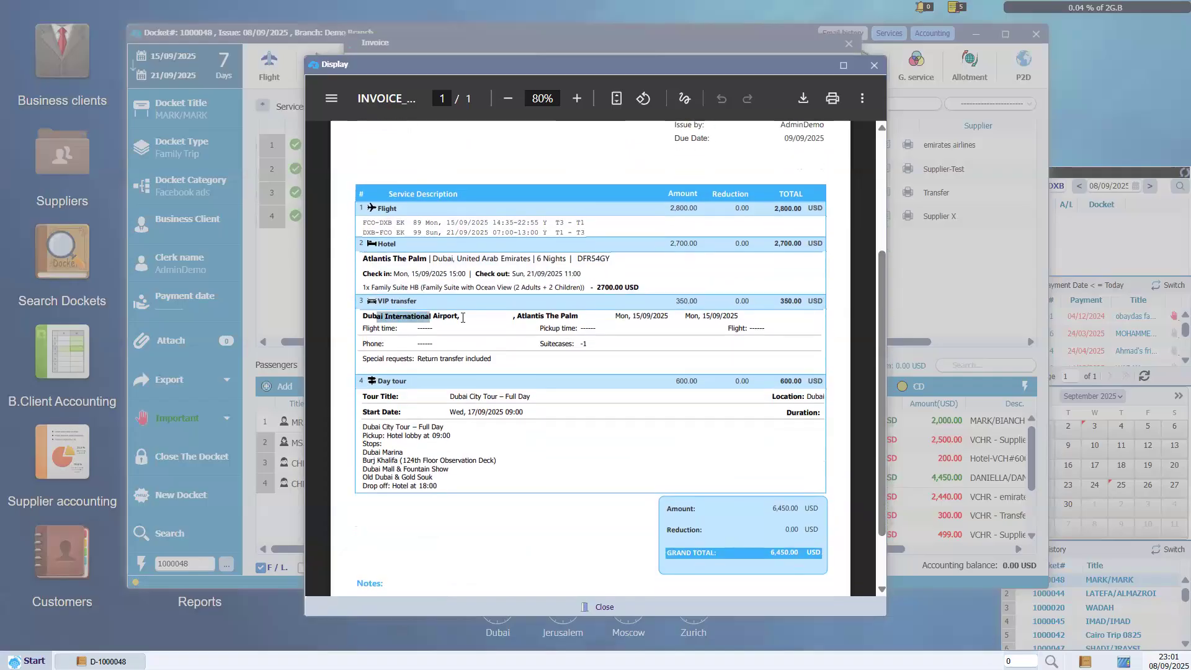
click(382, 302)
drag(380, 383, 407, 382)
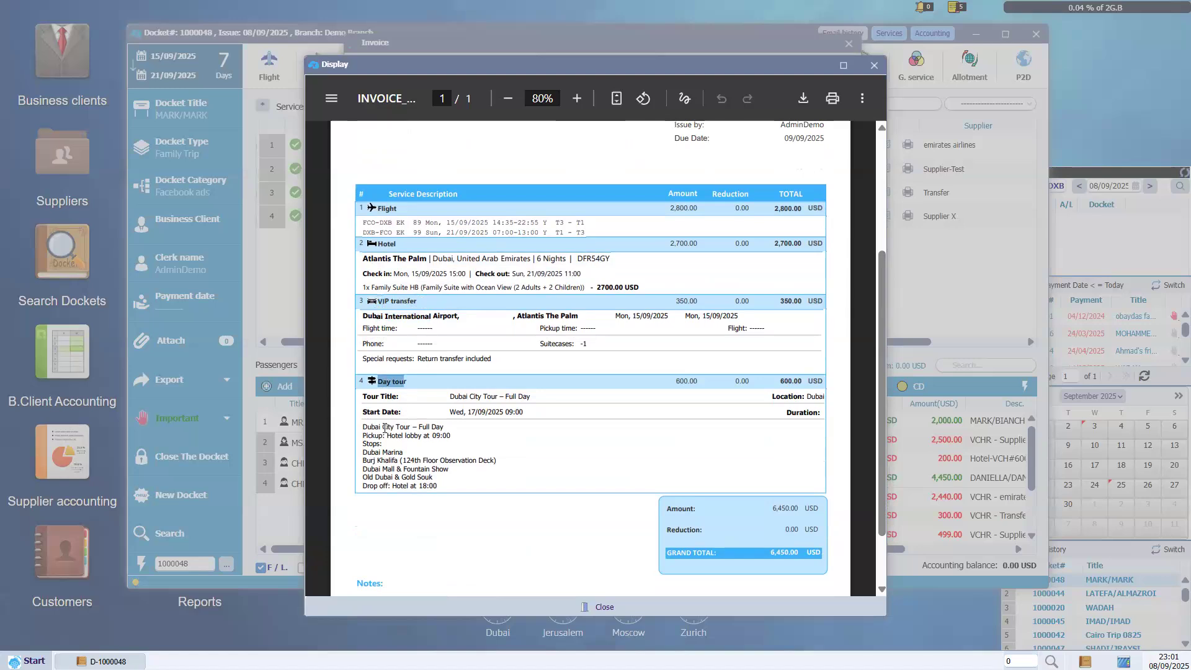
drag(383, 427, 431, 469)
drag(881, 362, 879, 424)
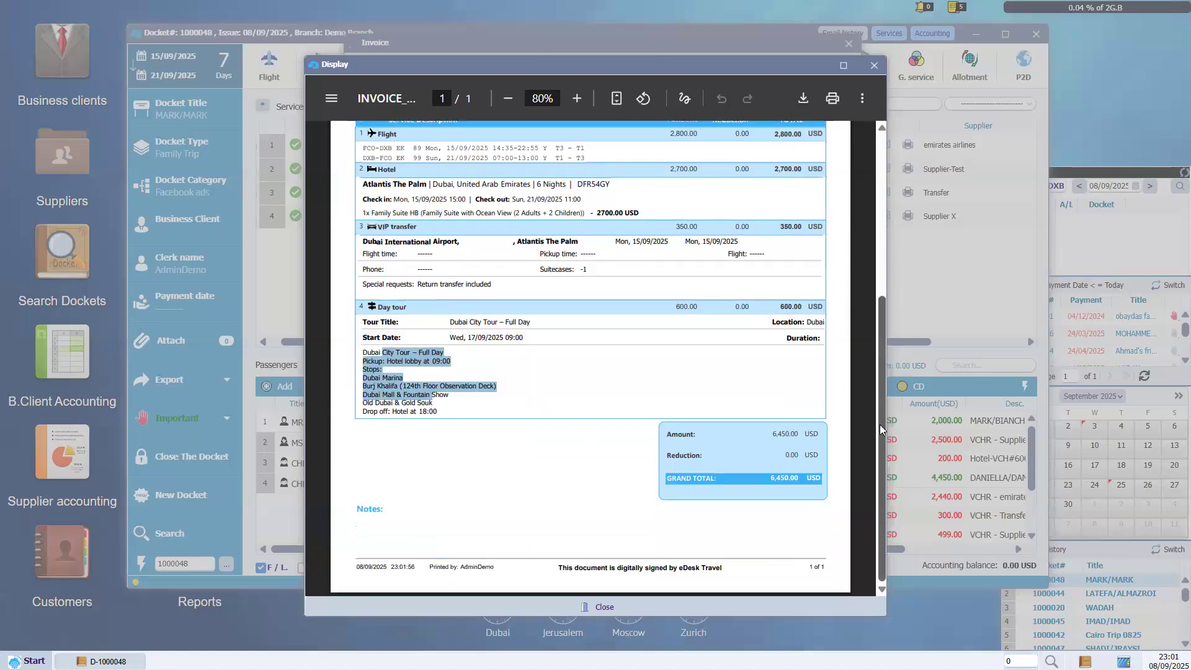
drag(776, 434, 560, 476)
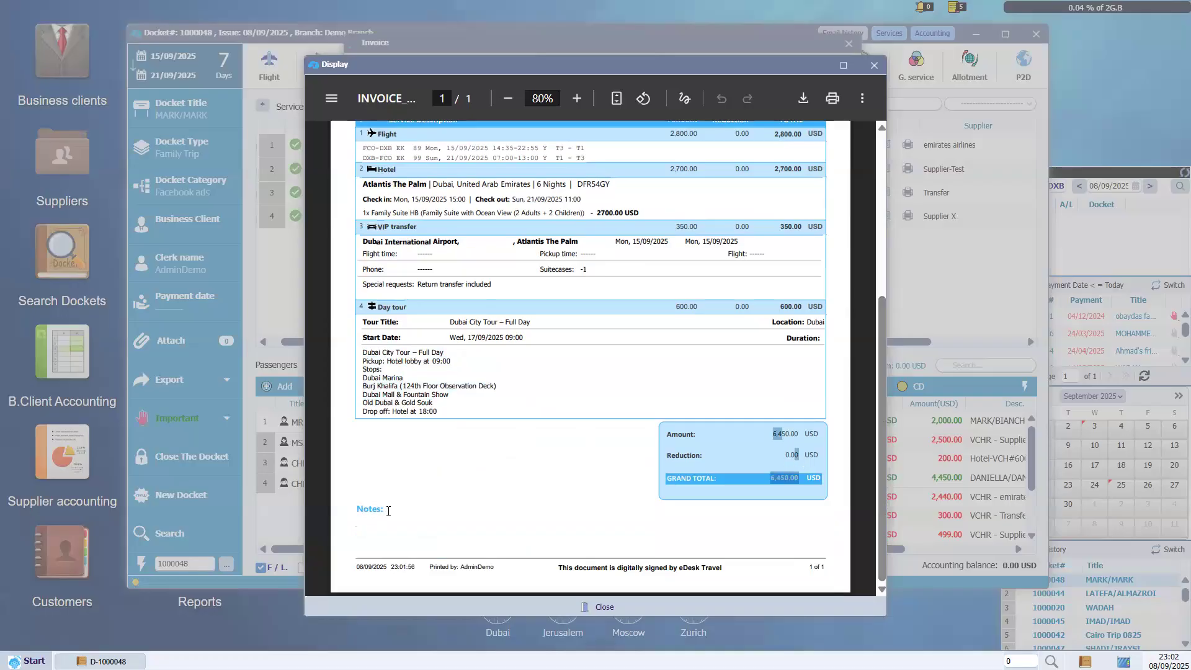
click(875, 67)
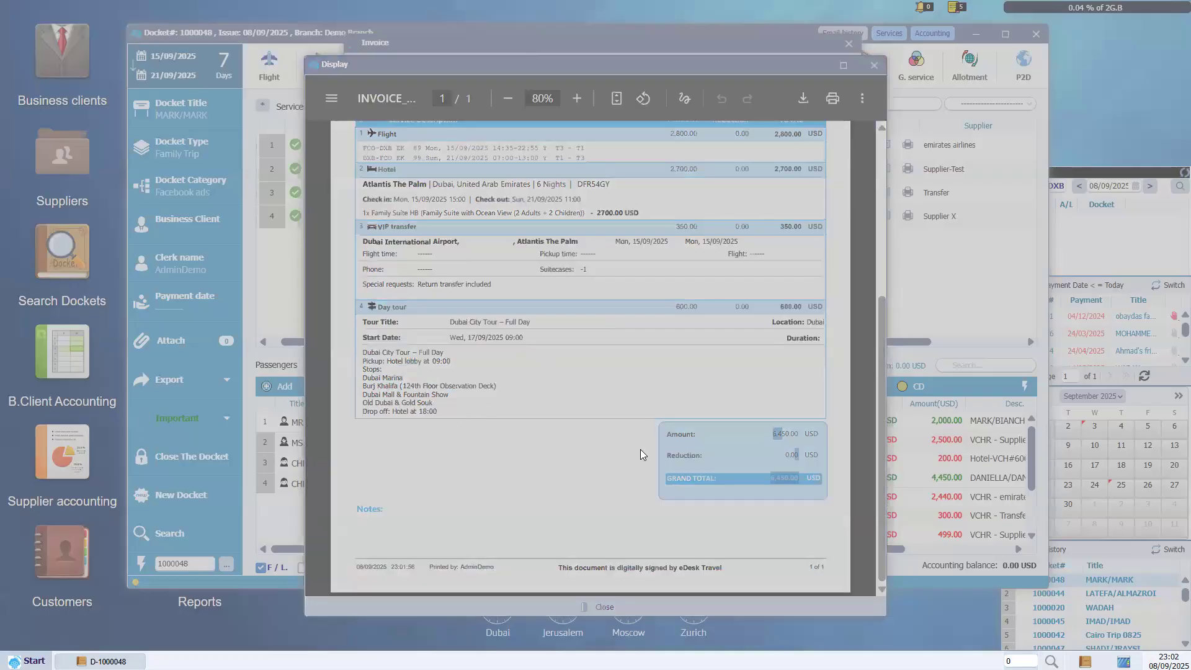
scroll(756, 538, down, 2)
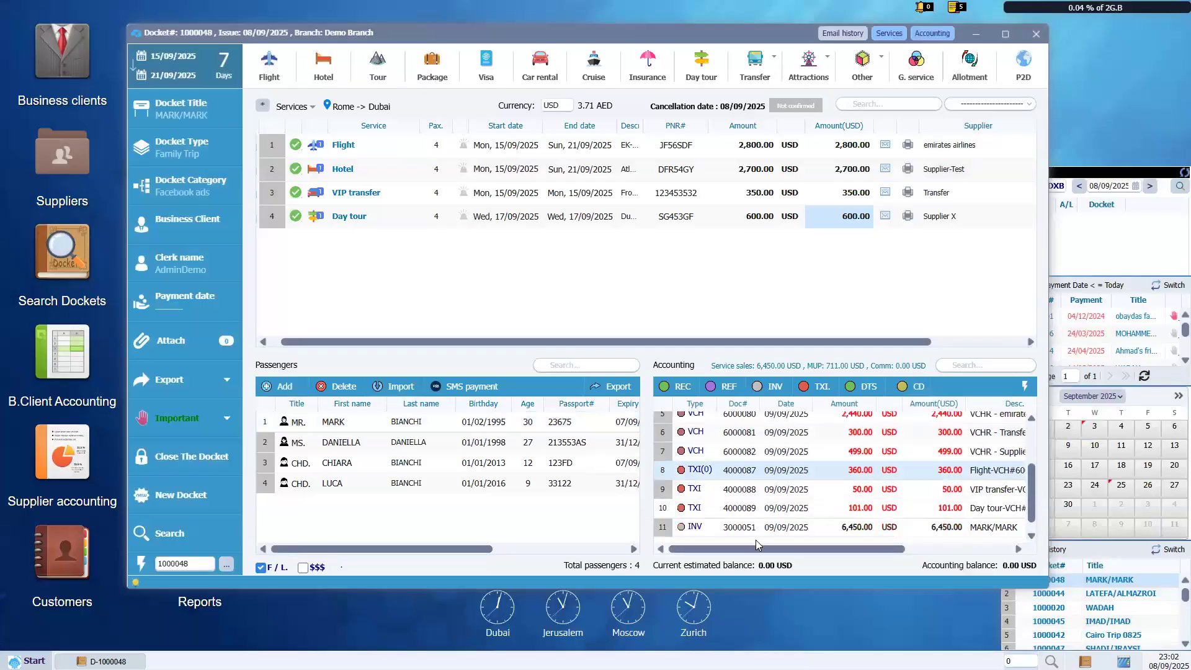
Reopen proforma invoice 3000051 and enter two remark lines 'asdasdas asdasdasd' and 'asdasdasads'.
double_click(731, 520)
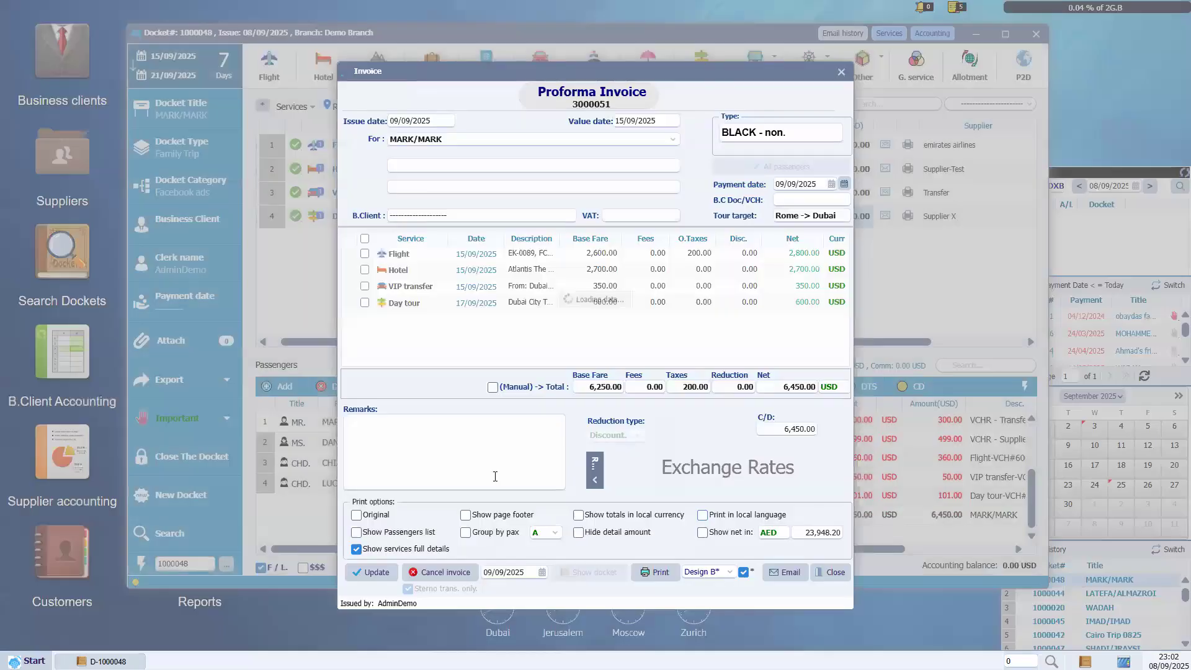
click(495, 475)
text(asdasdas asdasdasd)
key(Return)
text(asdasdasads)
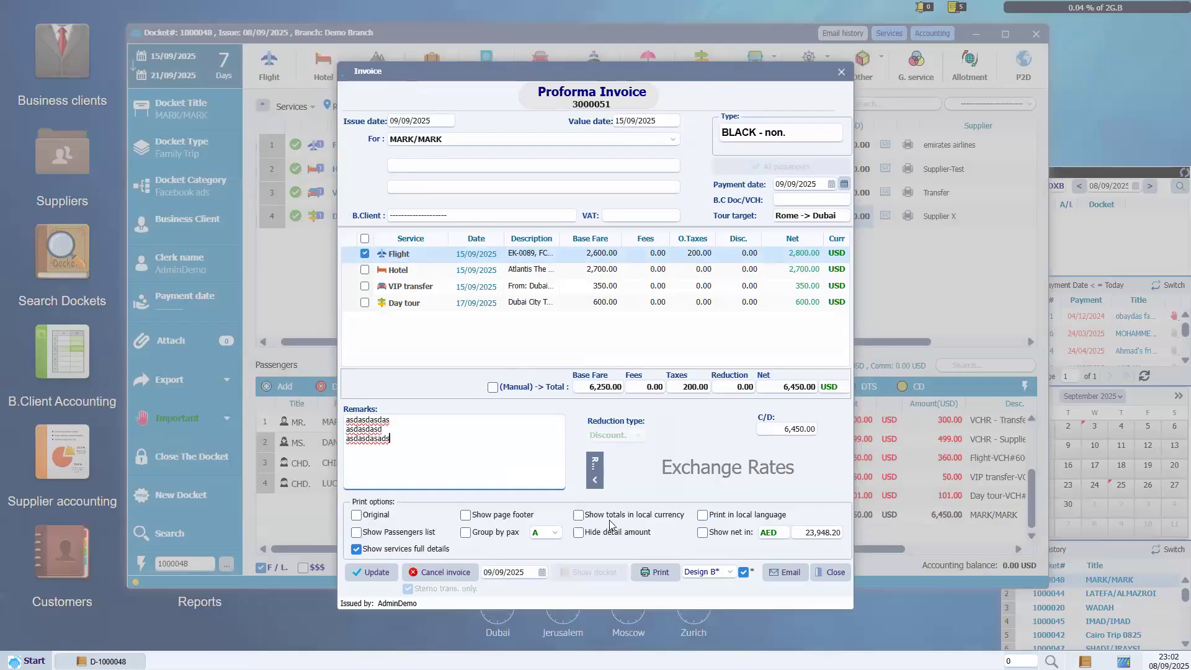
Show totals in local currency, remove full service details, and print the invoice.
click(654, 517)
click(417, 551)
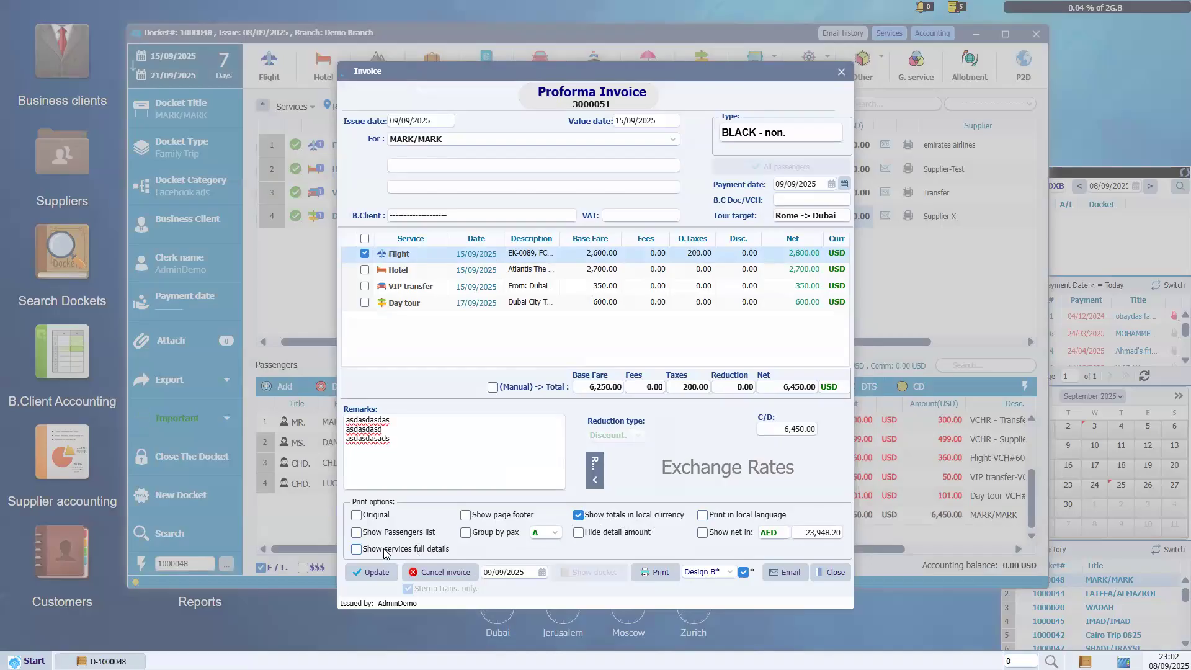
click(657, 572)
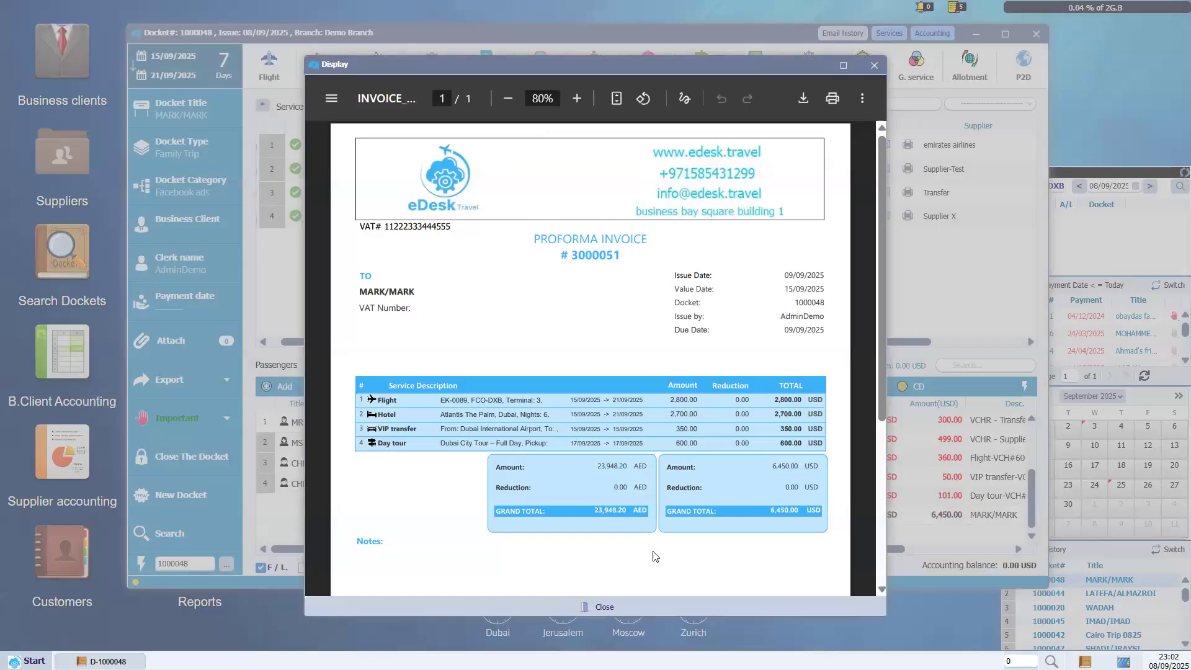
Review the reprinted invoice's four service rows and its AED totals amount.
scroll(653, 556, down, 5)
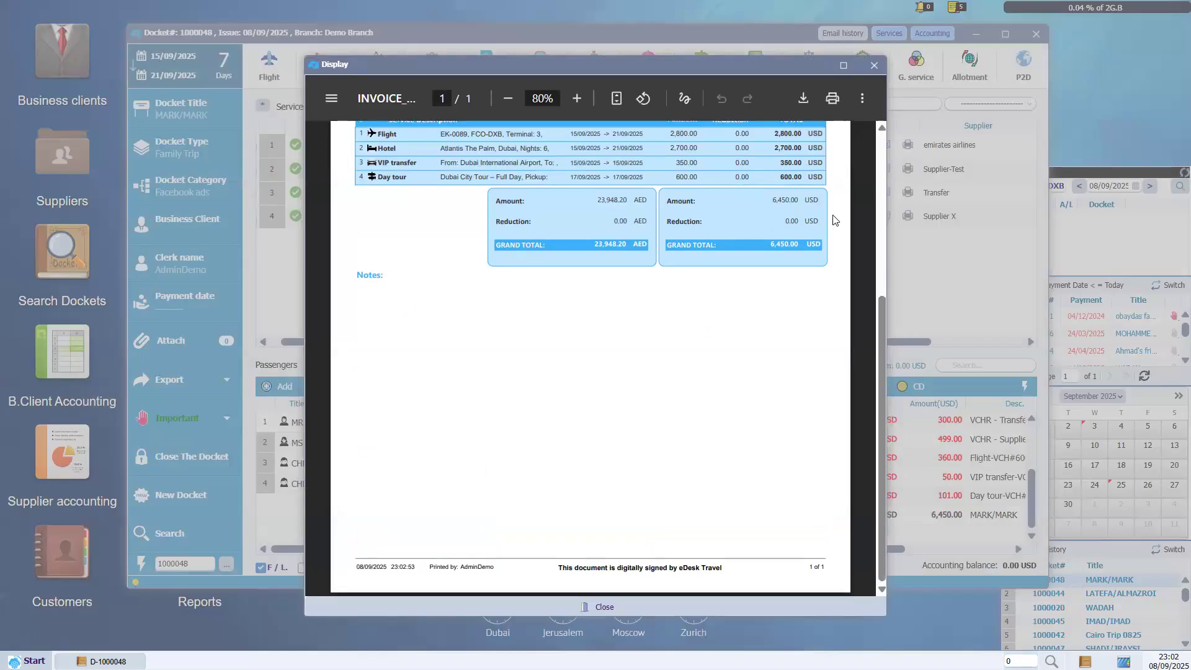
scroll(477, 353, up, 3)
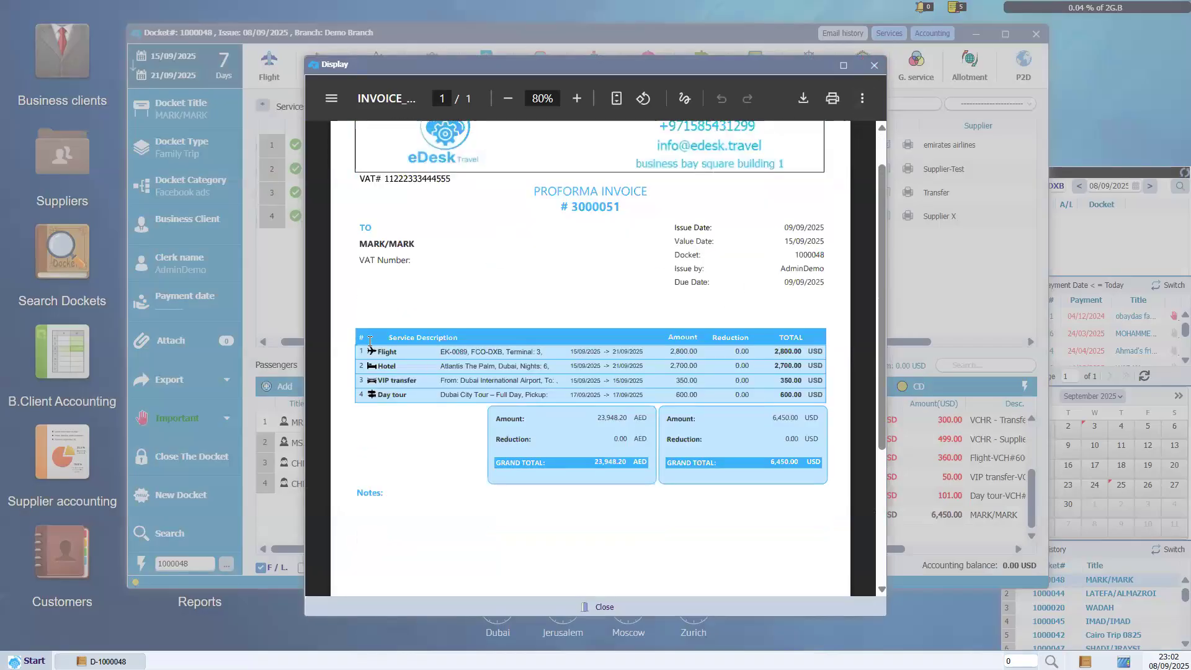
drag(380, 352, 654, 402)
click(512, 362)
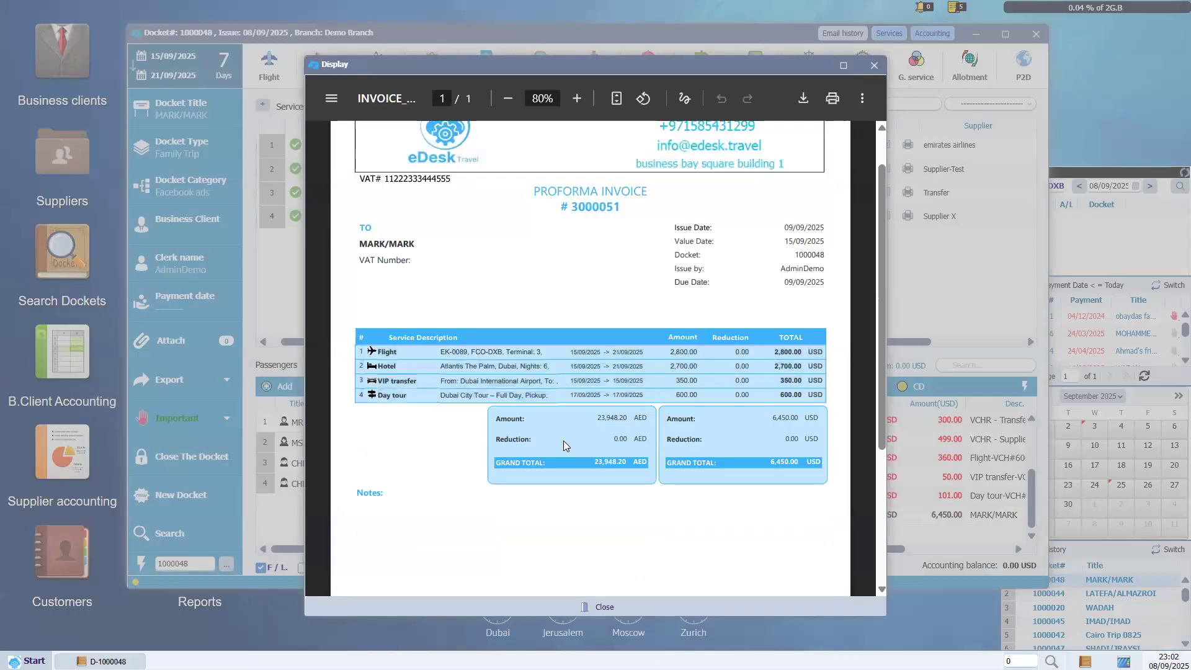
drag(496, 419, 564, 423)
click(598, 436)
Close the invoice PDF preview and the proforma invoice form.
scroll(776, 217, up, 1)
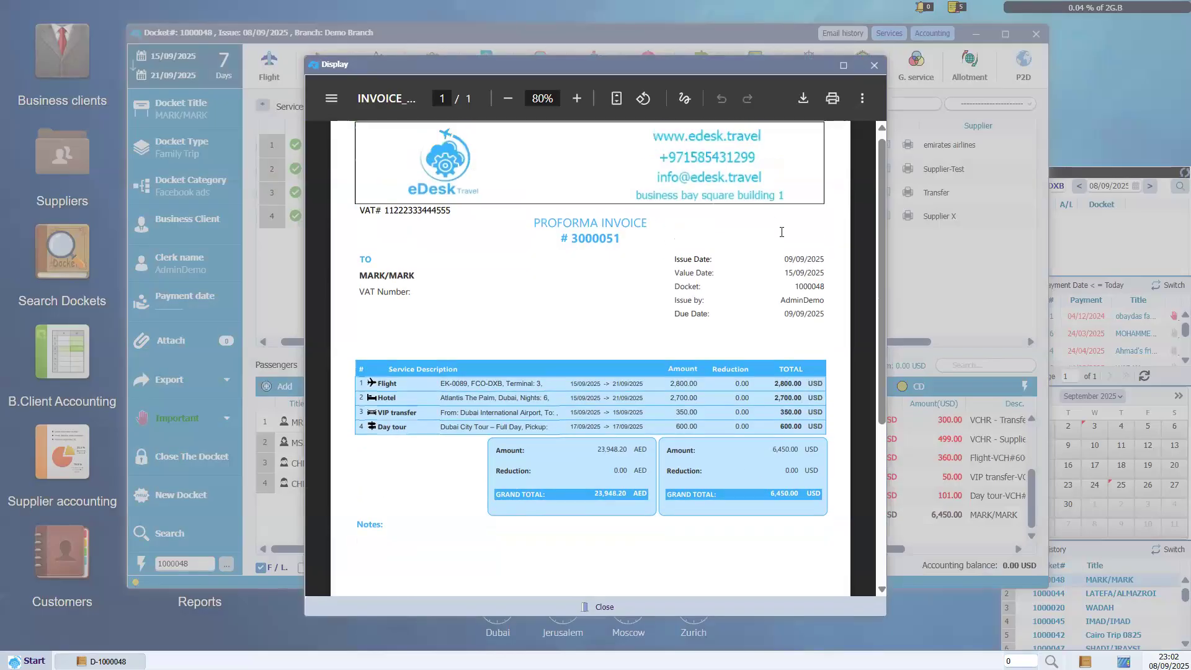
click(874, 65)
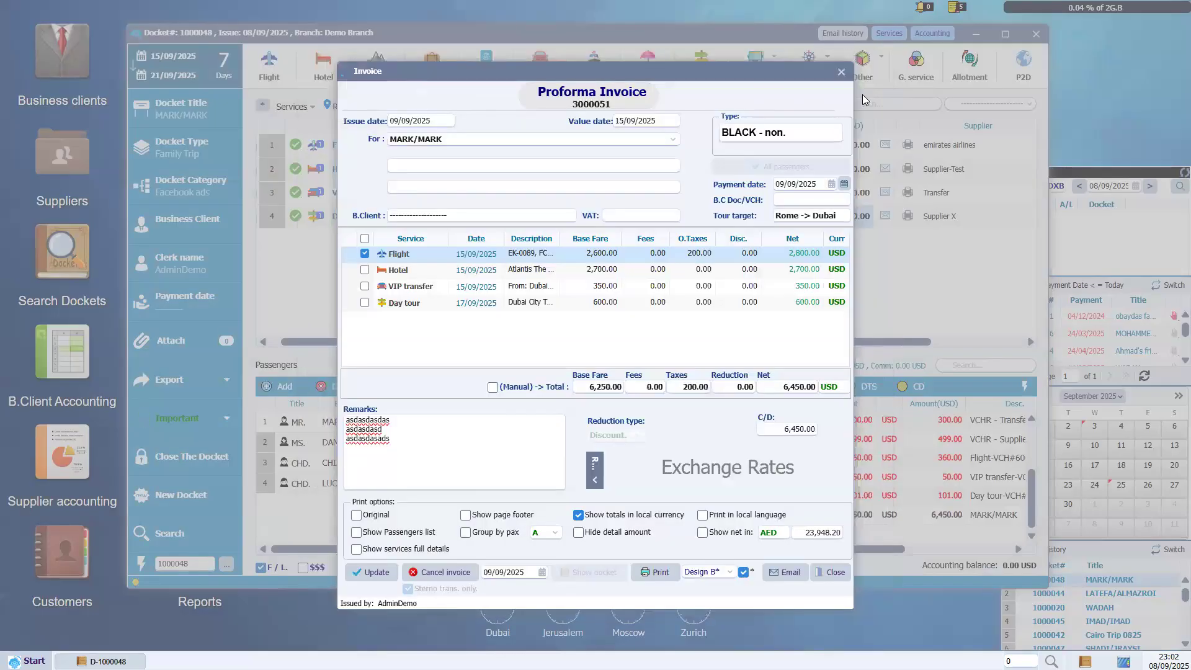
click(842, 73)
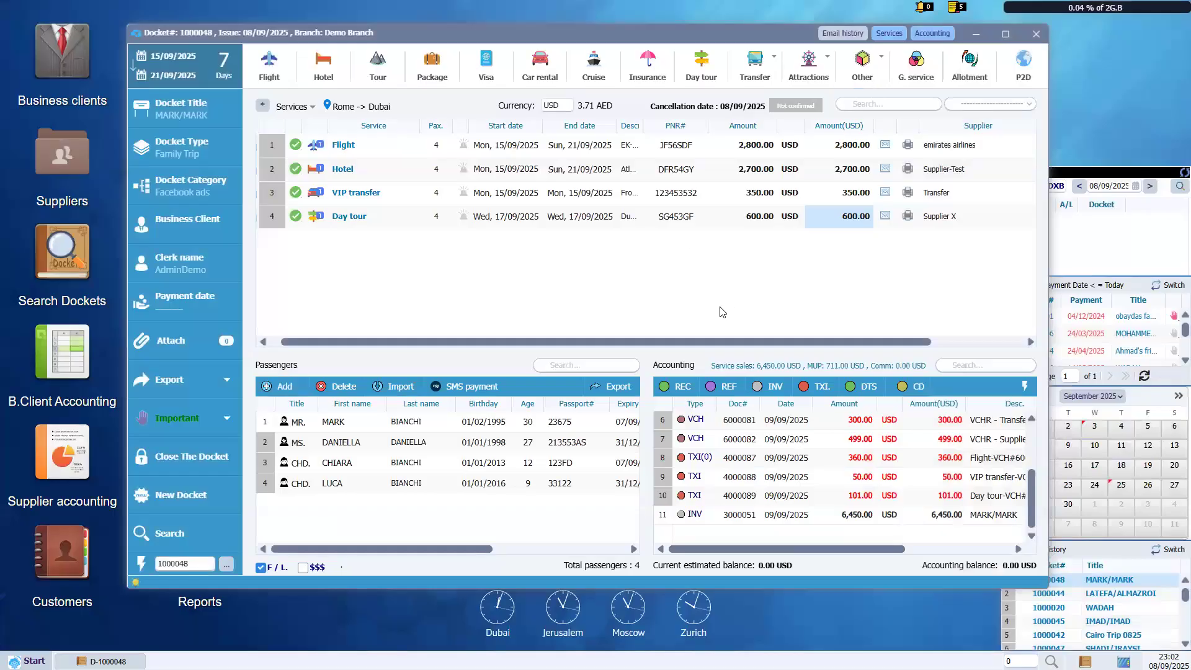
Start the travel itinerary export for docket 1000048 from the export options.
drag(636, 27, 672, 54)
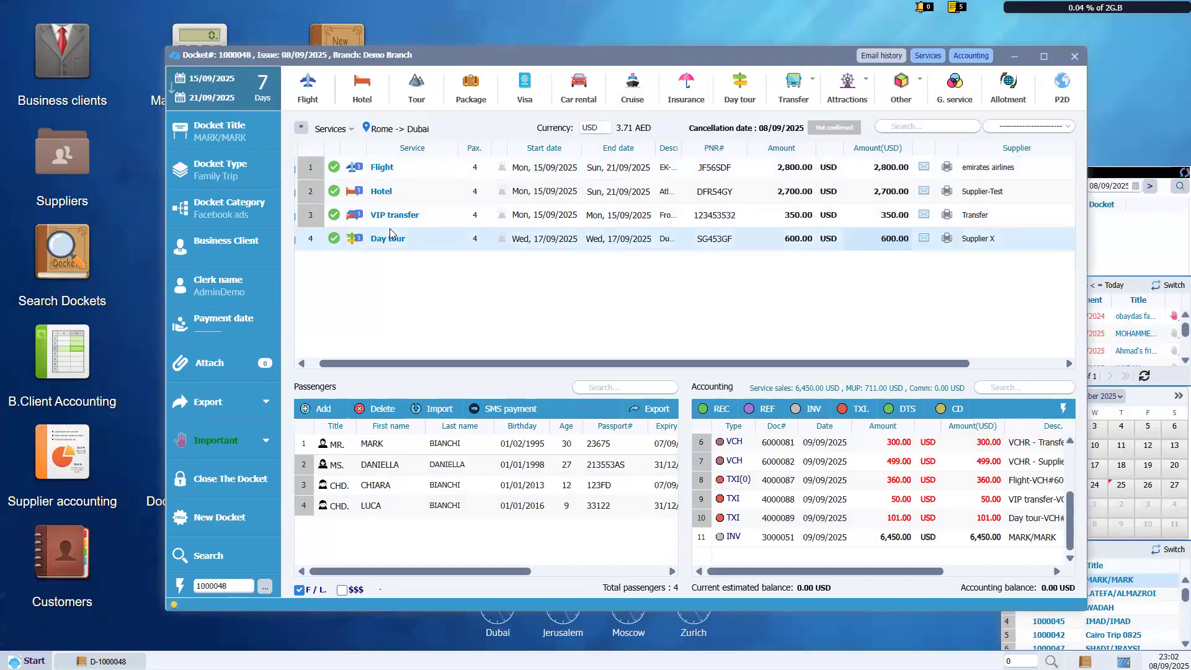
click(200, 411)
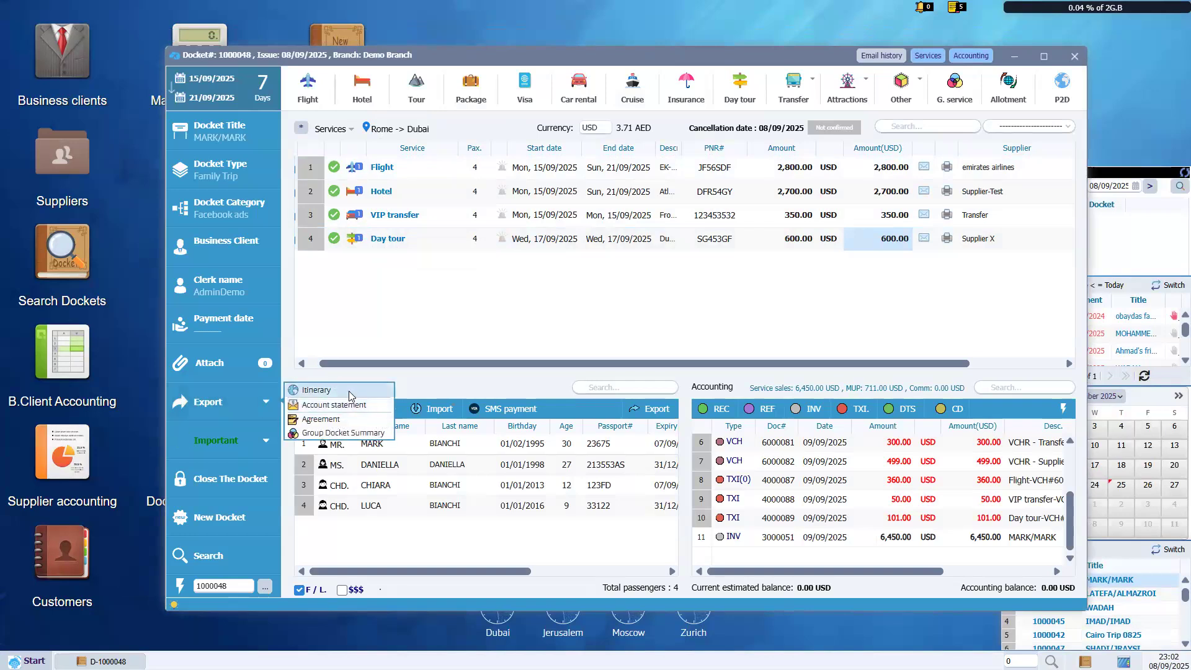
click(349, 394)
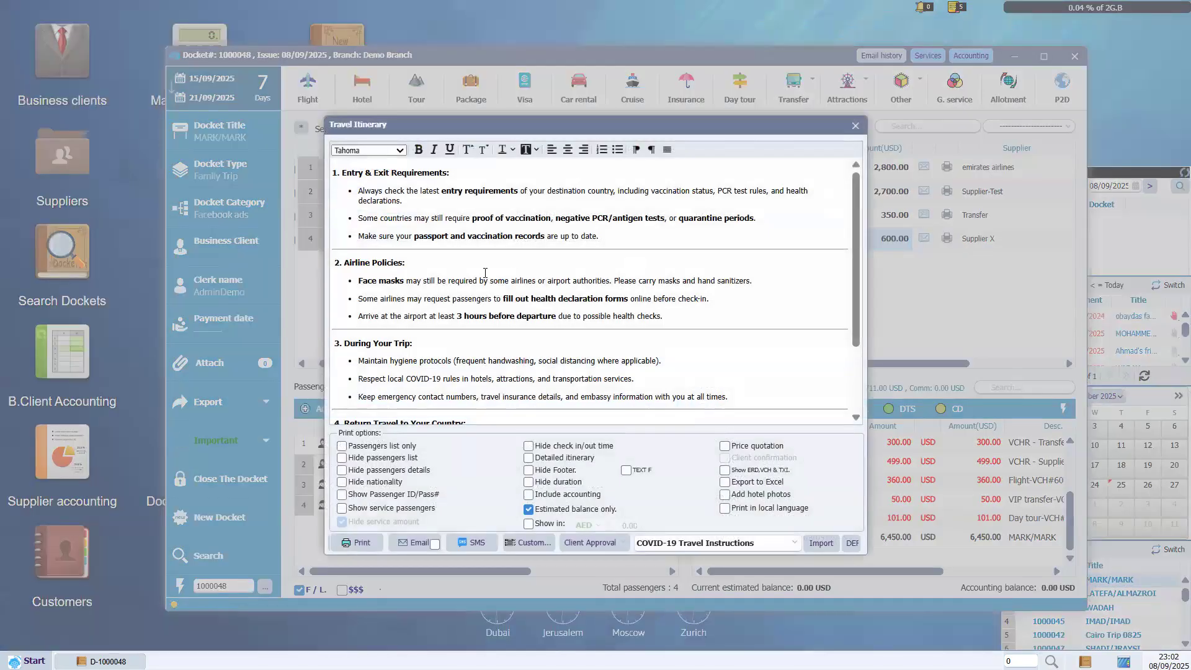
Clear all existing text from the itinerary notes editor.
scroll(485, 273, down, 2)
scroll(485, 273, up, 2)
drag(710, 299, 454, 242)
text(dfsfdsfdsljfladsk)
key(ctrl+a)
key(BackSpace)
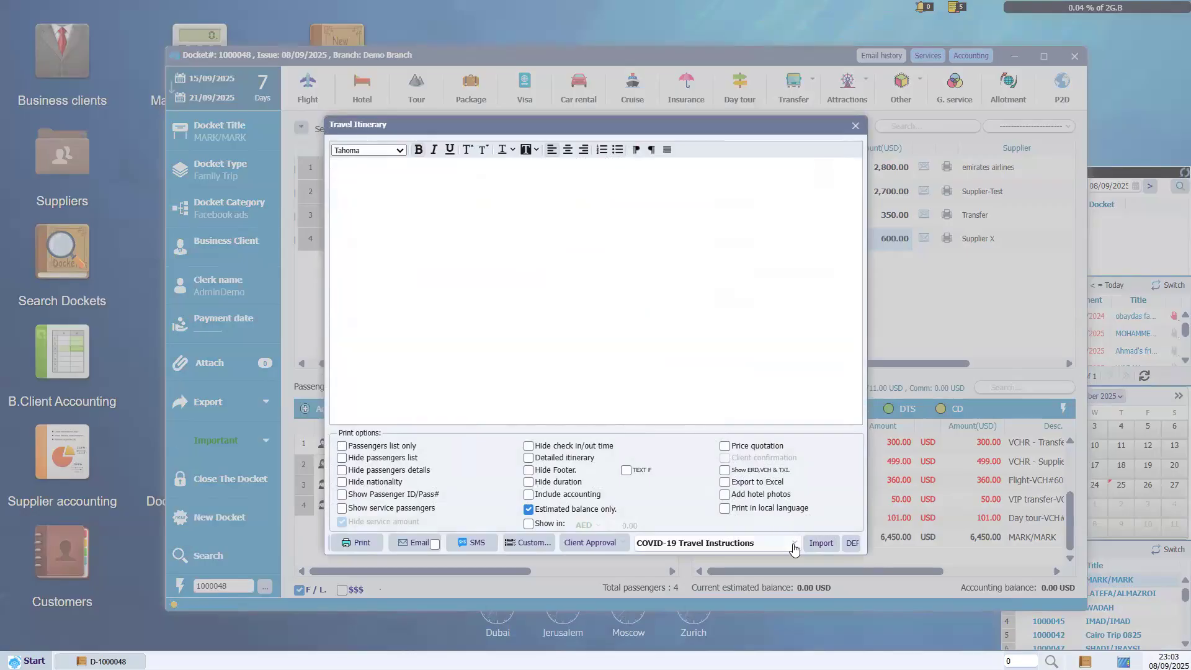
Import the COVID-19 Travel Instructions template text into the itinerary notes.
click(794, 544)
drag(762, 134, 763, 87)
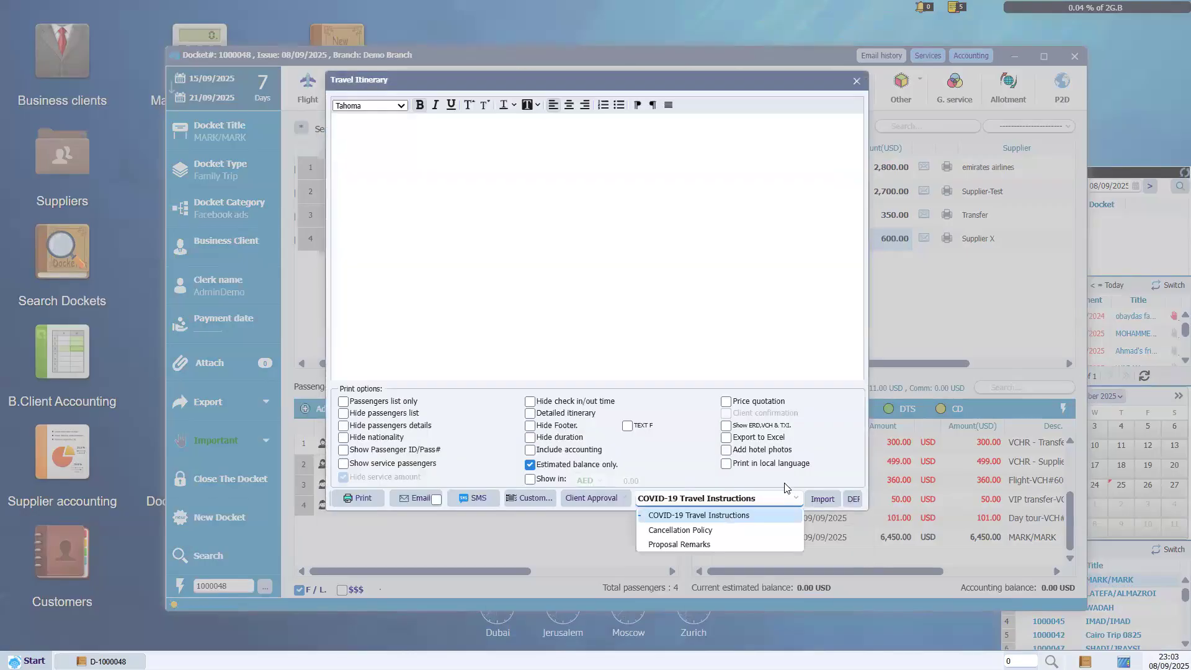
click(734, 518)
click(823, 500)
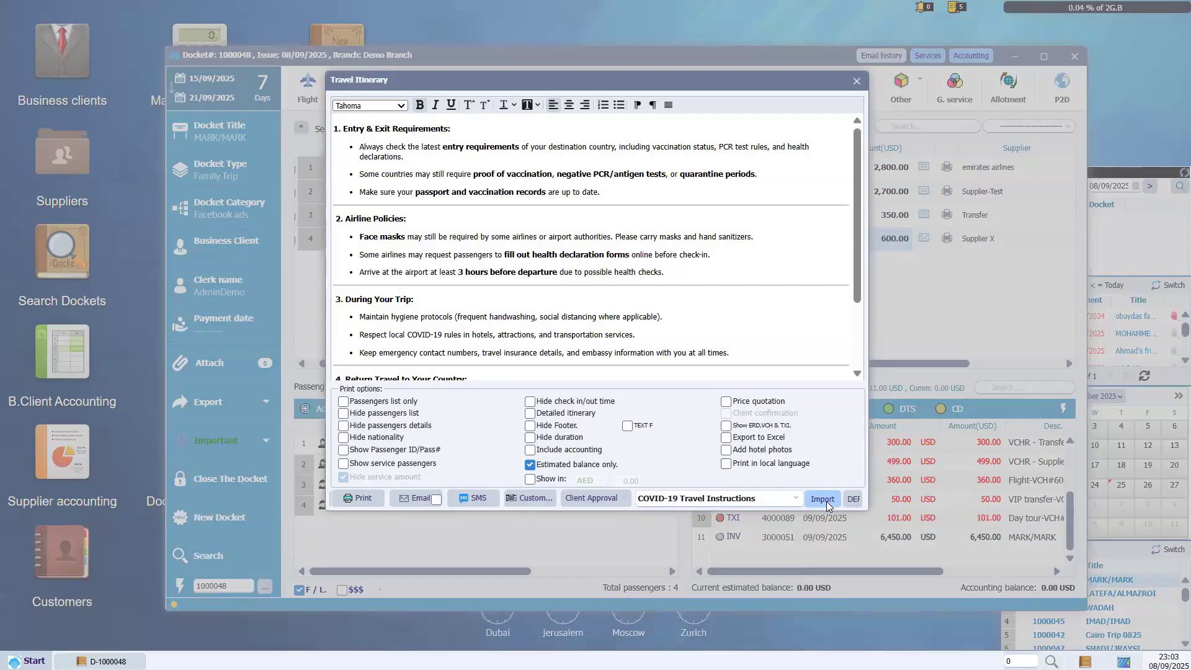
Include the detailed itinerary and print the travel itinerary.
scroll(457, 264, down, 3)
scroll(457, 264, up, 3)
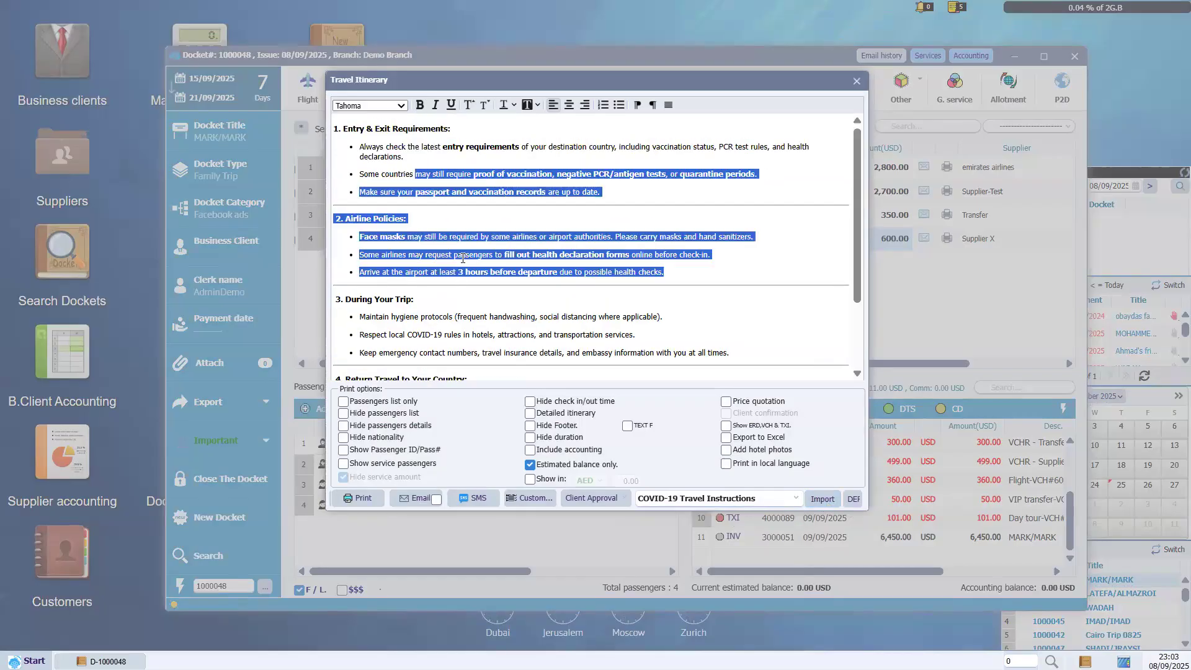
click(495, 240)
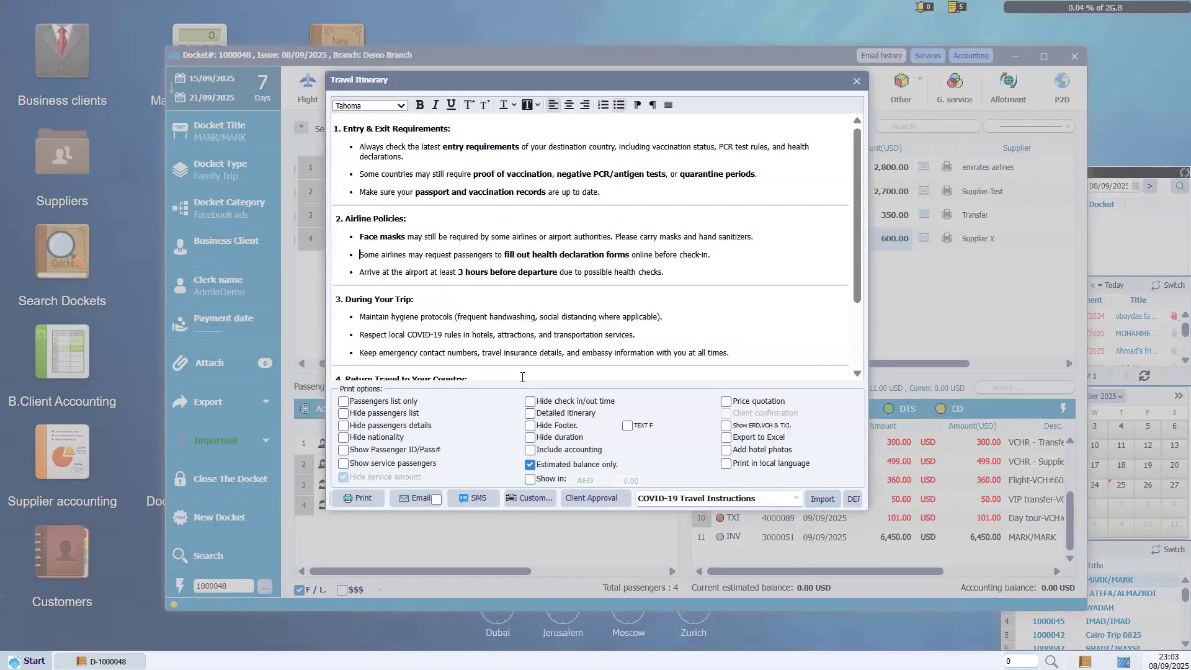
click(530, 413)
click(360, 500)
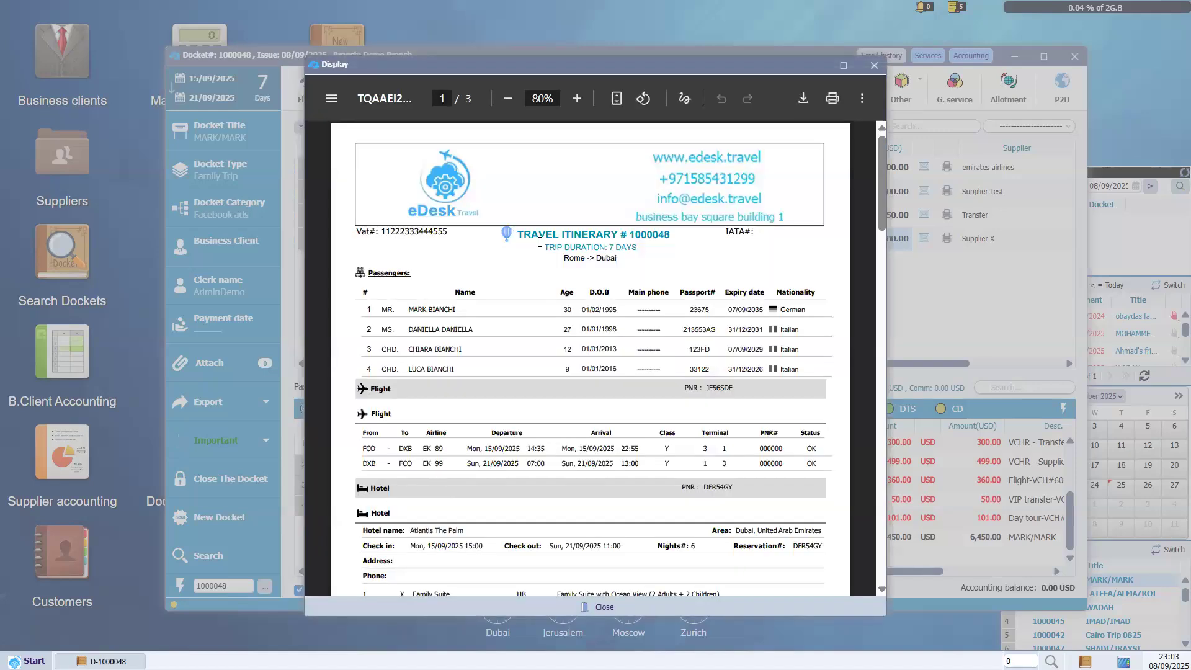
Check the itinerary PDF heading and 7-day trip duration.
drag(518, 235, 636, 248)
click(636, 249)
drag(519, 239, 640, 273)
click(514, 235)
drag(567, 258, 574, 258)
scroll(884, 250, down, 1)
scroll(766, 224, down, 3)
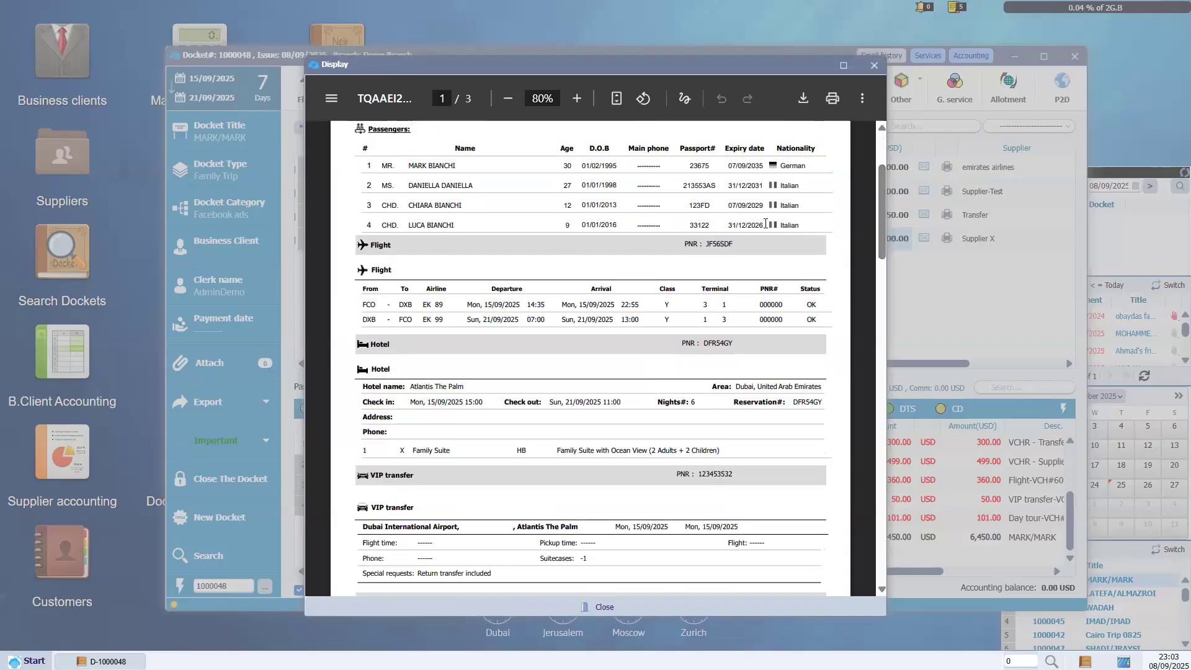
Check the passenger rows and the first flight's route and flight number.
drag(704, 179, 474, 199)
click(474, 198)
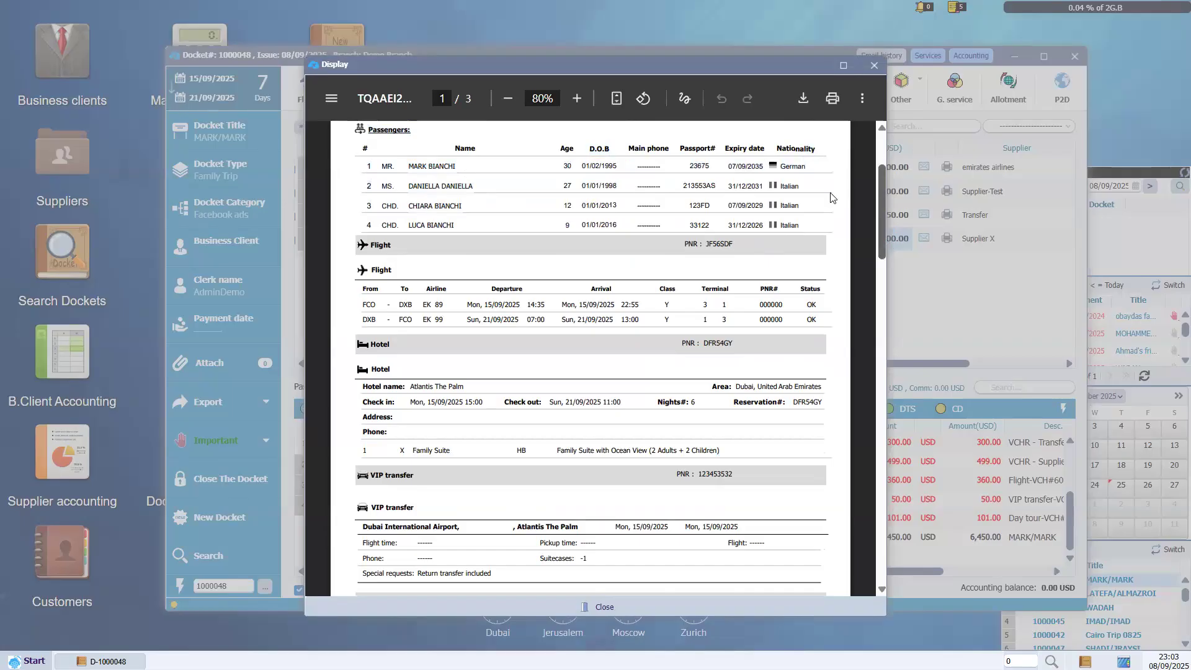
scroll(406, 186, up, 1)
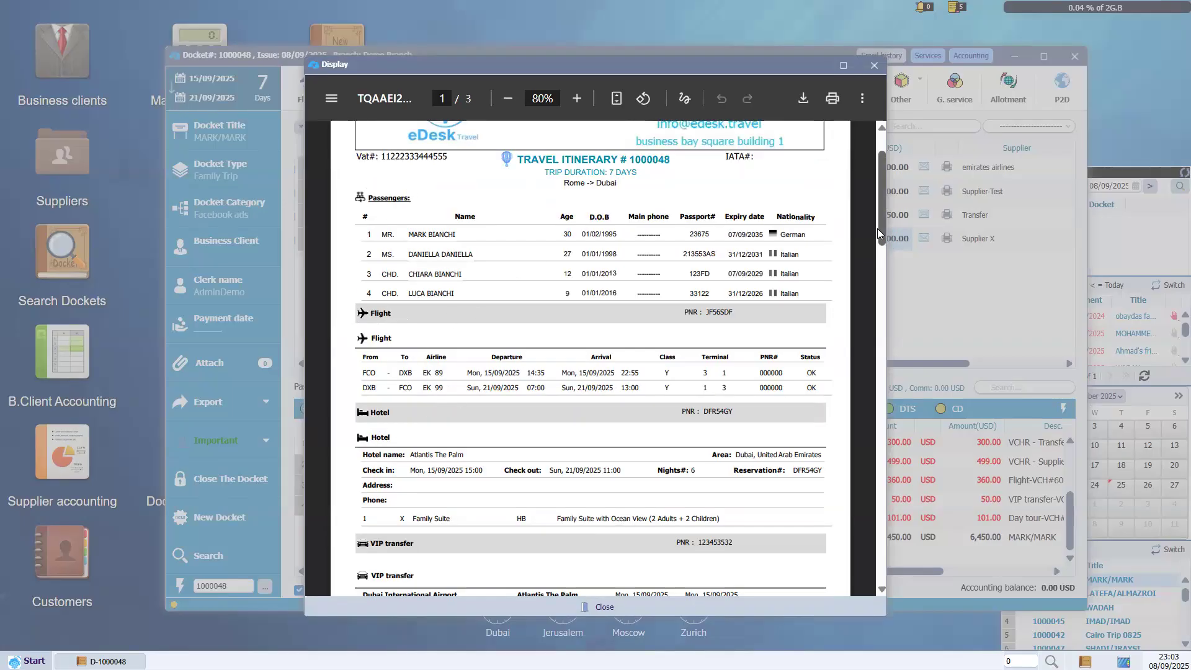
scroll(881, 239, down, 2)
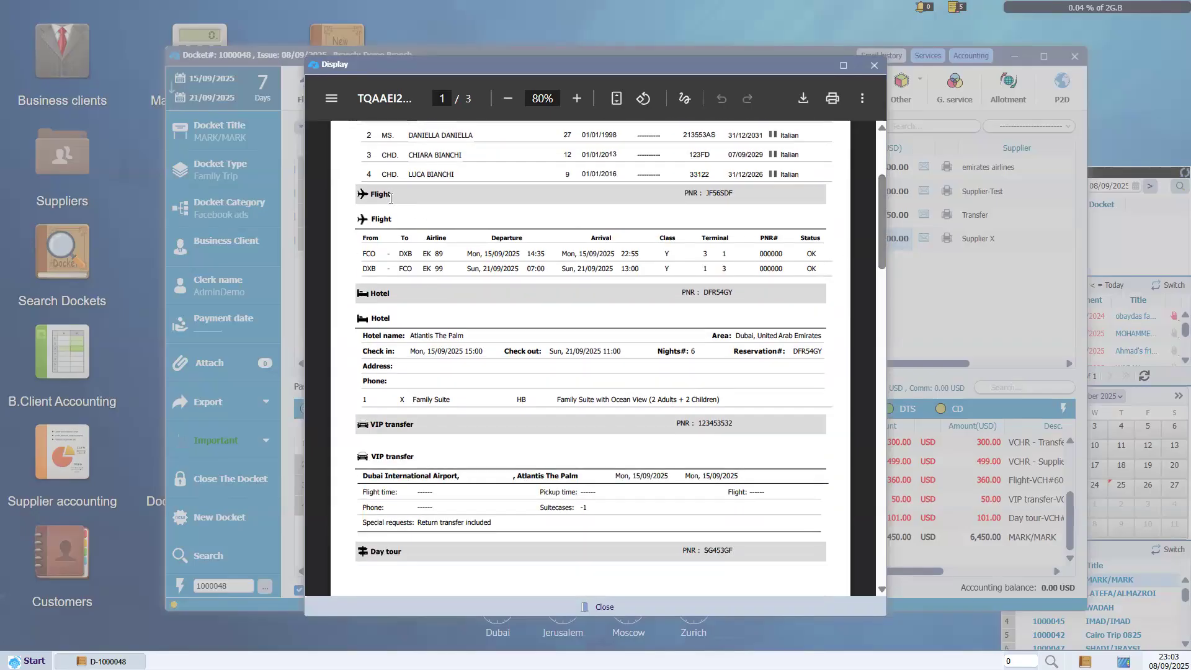
drag(364, 254, 520, 261)
click(520, 261)
Check the hotel name with its check-in and check-out dates.
scroll(878, 242, down, 2)
drag(371, 203, 389, 206)
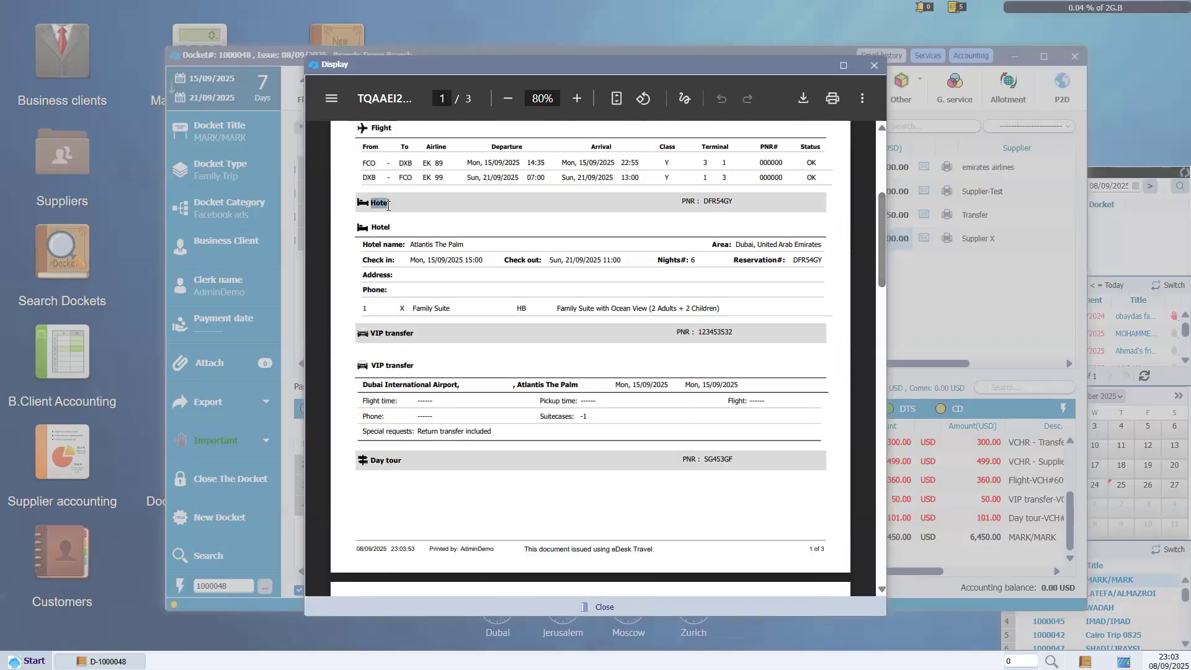
click(389, 206)
drag(410, 245, 475, 265)
drag(566, 261, 608, 264)
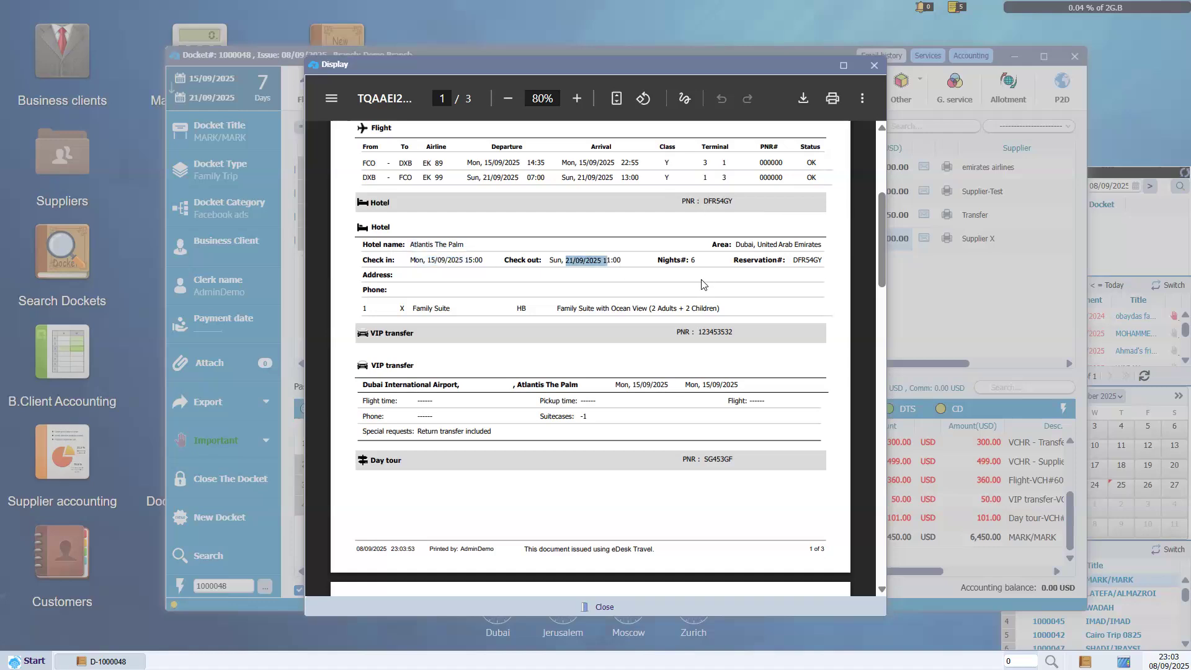
click(414, 304)
Check the transfer pickup and day tour pages, then close the itinerary PDF.
scroll(882, 279, down, 3)
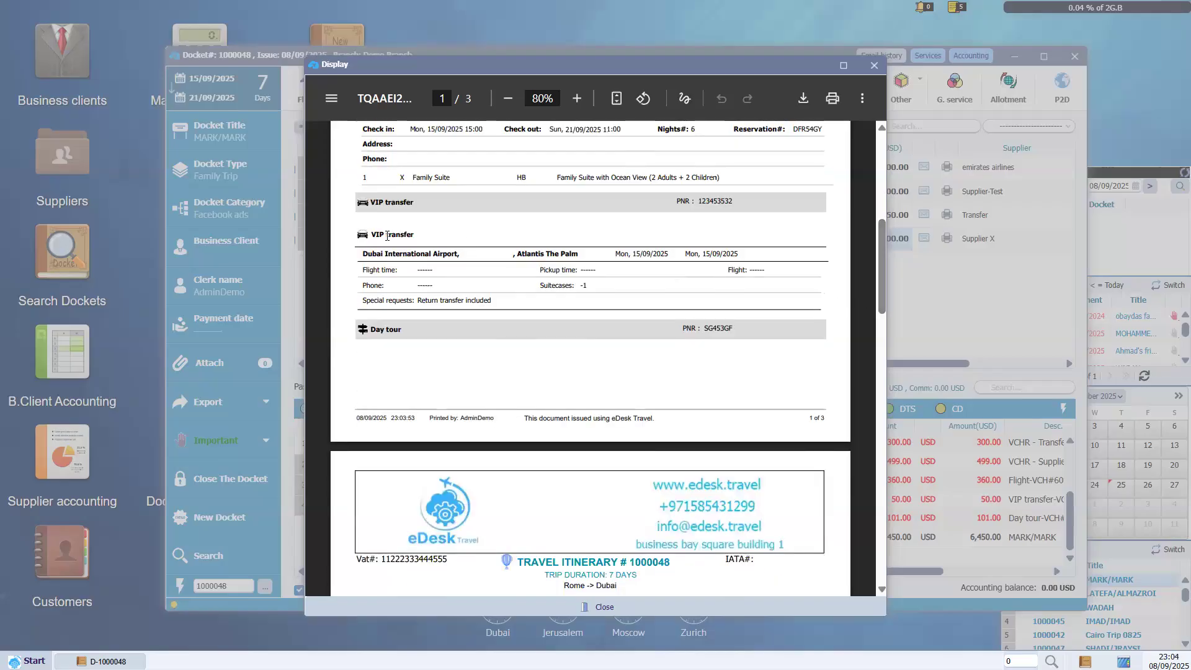
drag(366, 254, 595, 257)
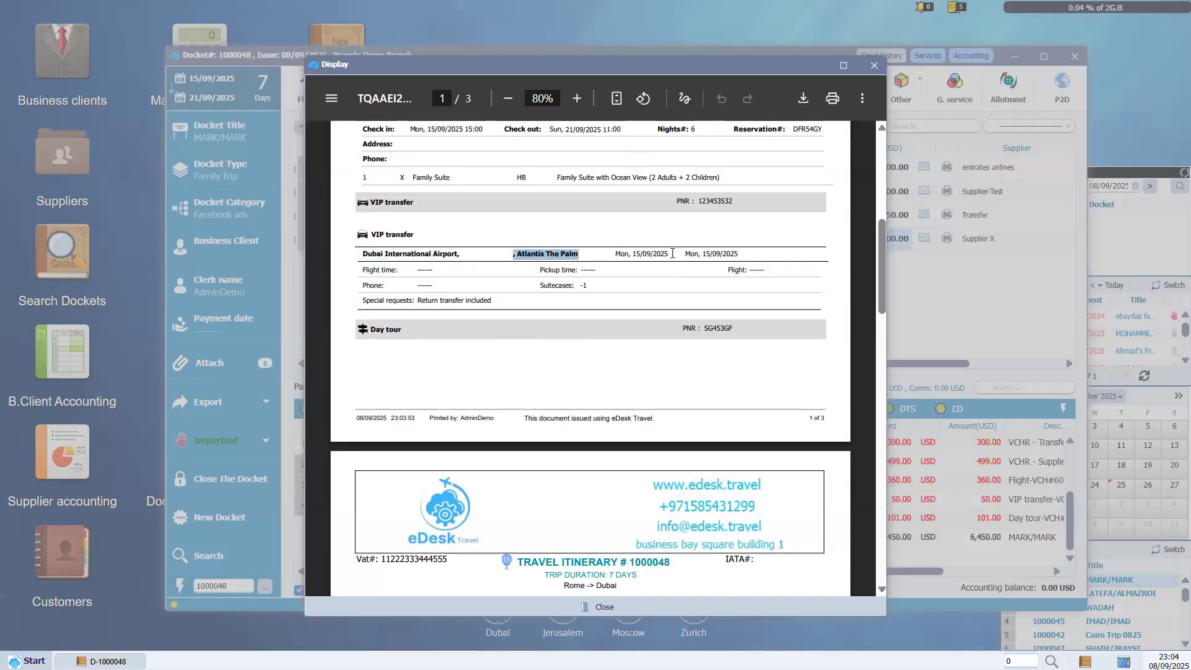
drag(884, 257, 884, 319)
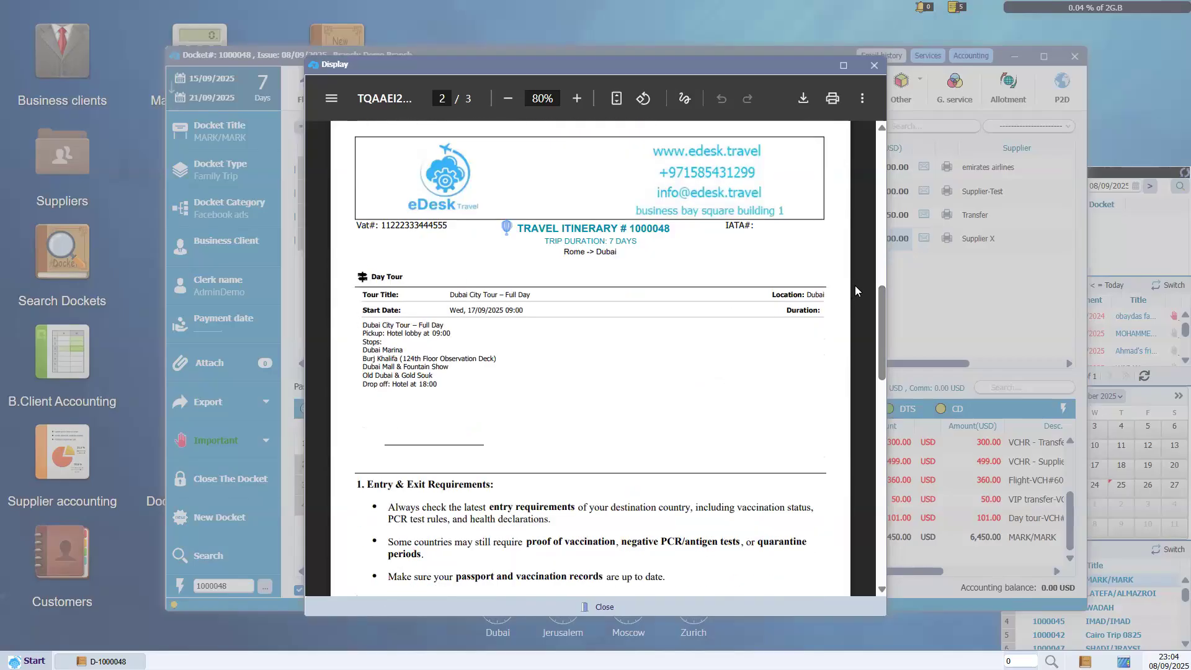
scroll(887, 324, down, 1)
scroll(888, 329, down, 4)
drag(368, 239, 637, 523)
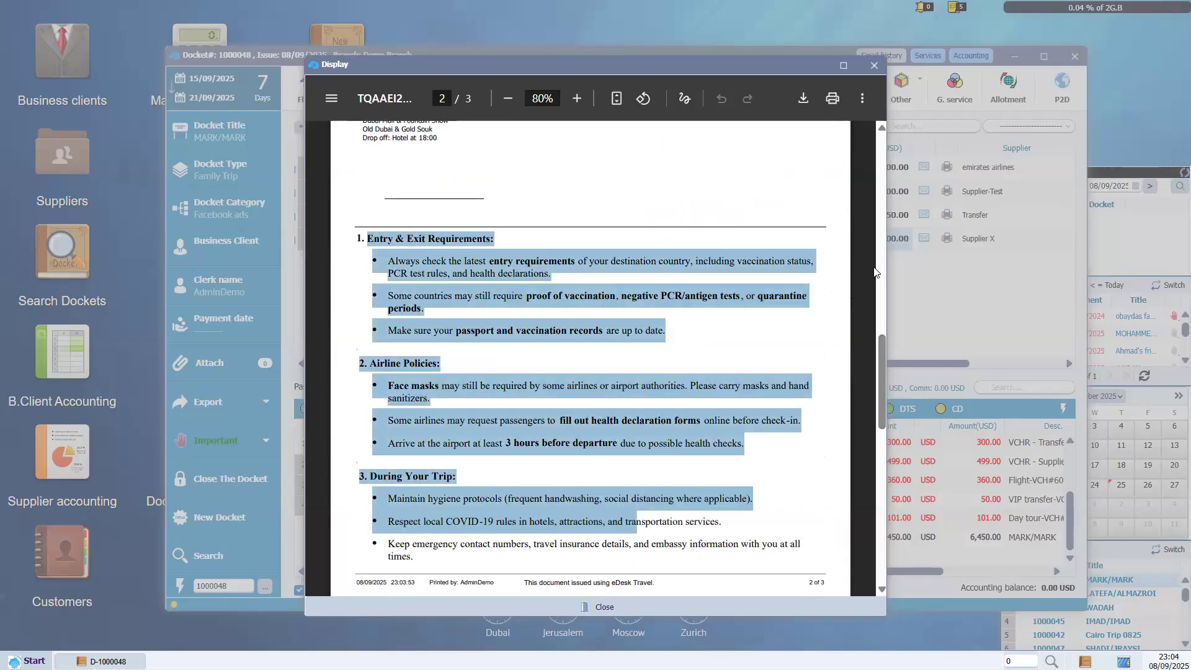
scroll(880, 410, down, 2)
drag(880, 410, 882, 135)
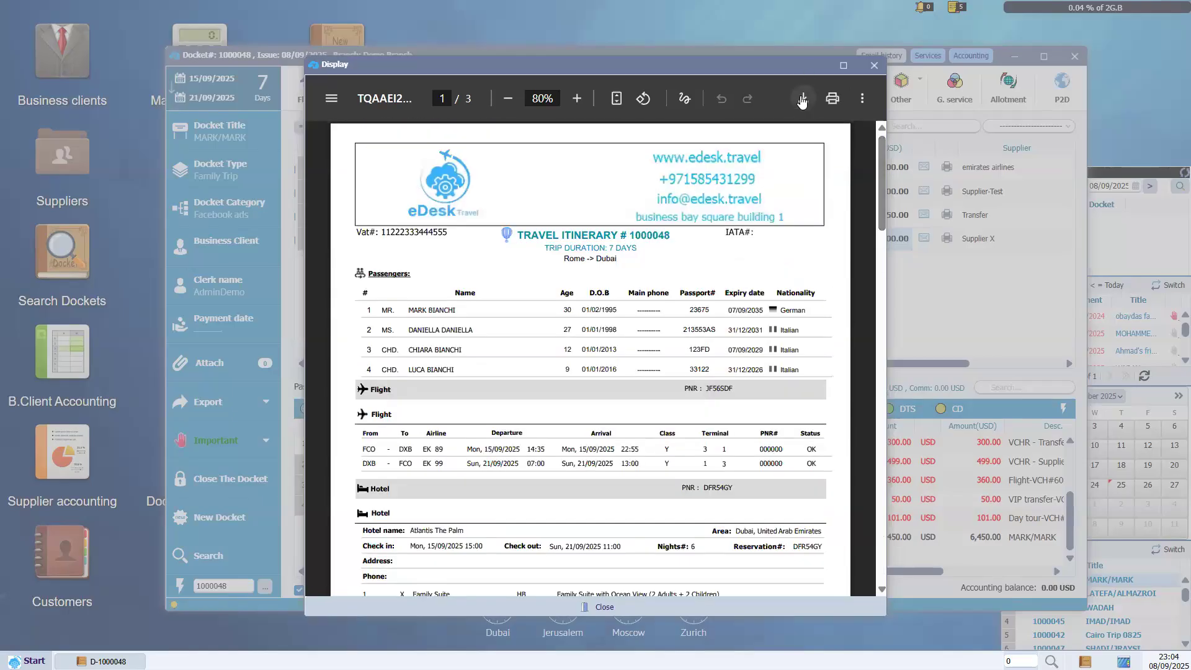
click(876, 67)
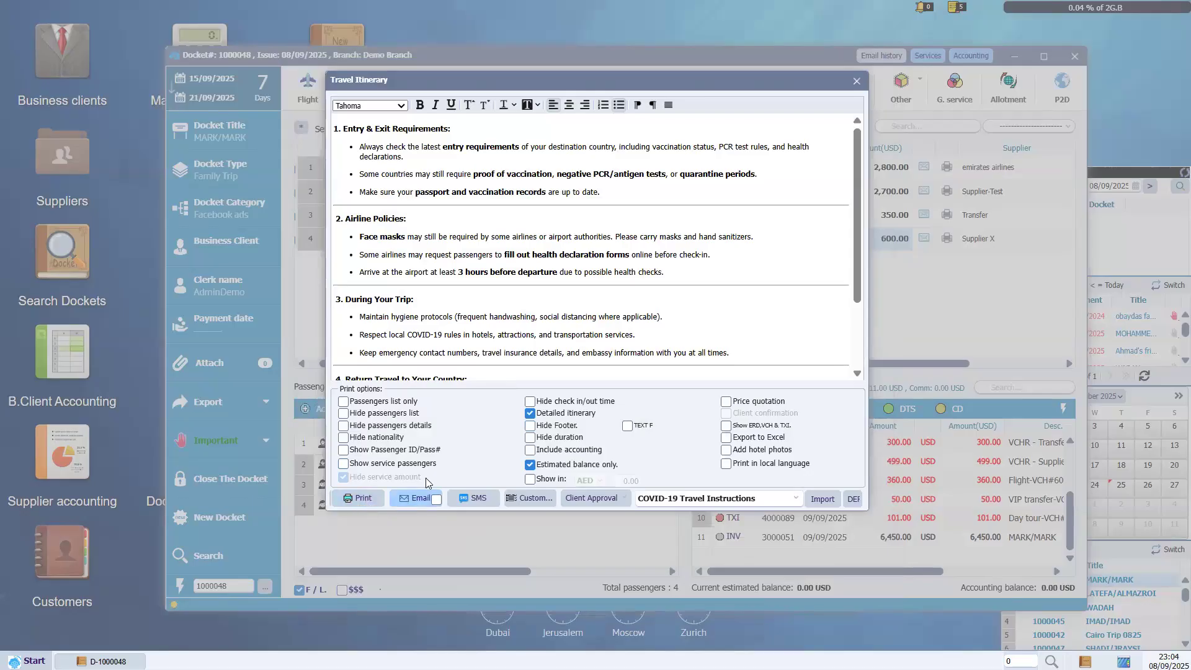
Close the Travel Itinerary settings dialog to return to docket 1000048.
click(856, 82)
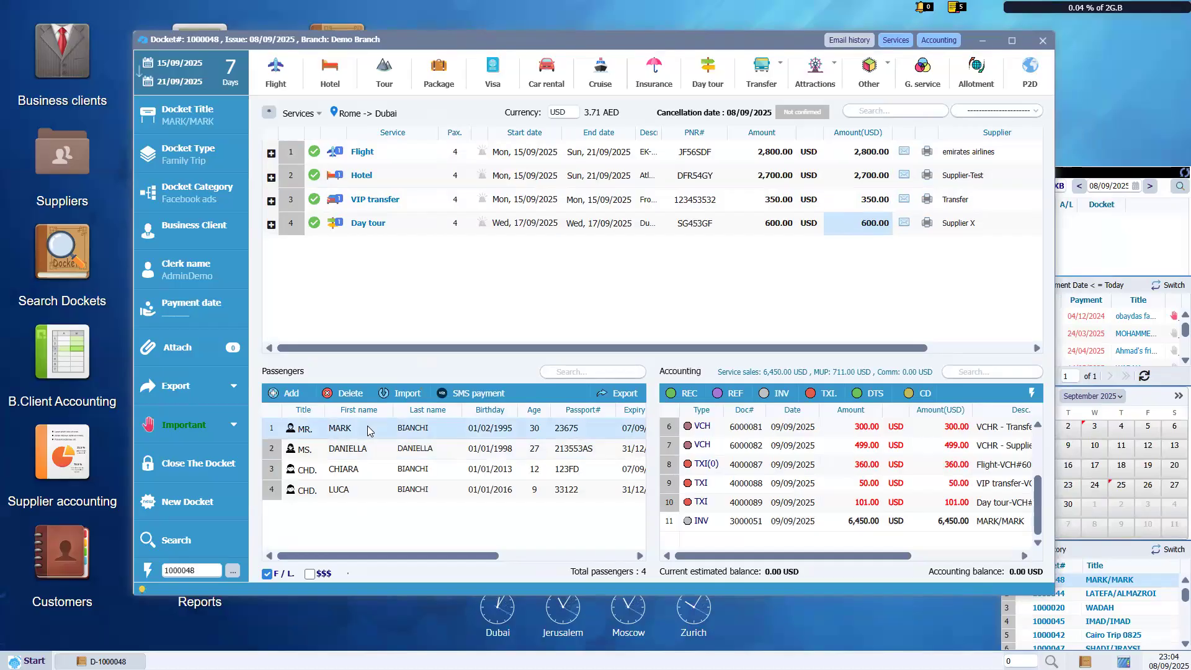
Check the first passenger's dockets and services, then close the customer record and docket 1000048.
double_click(369, 430)
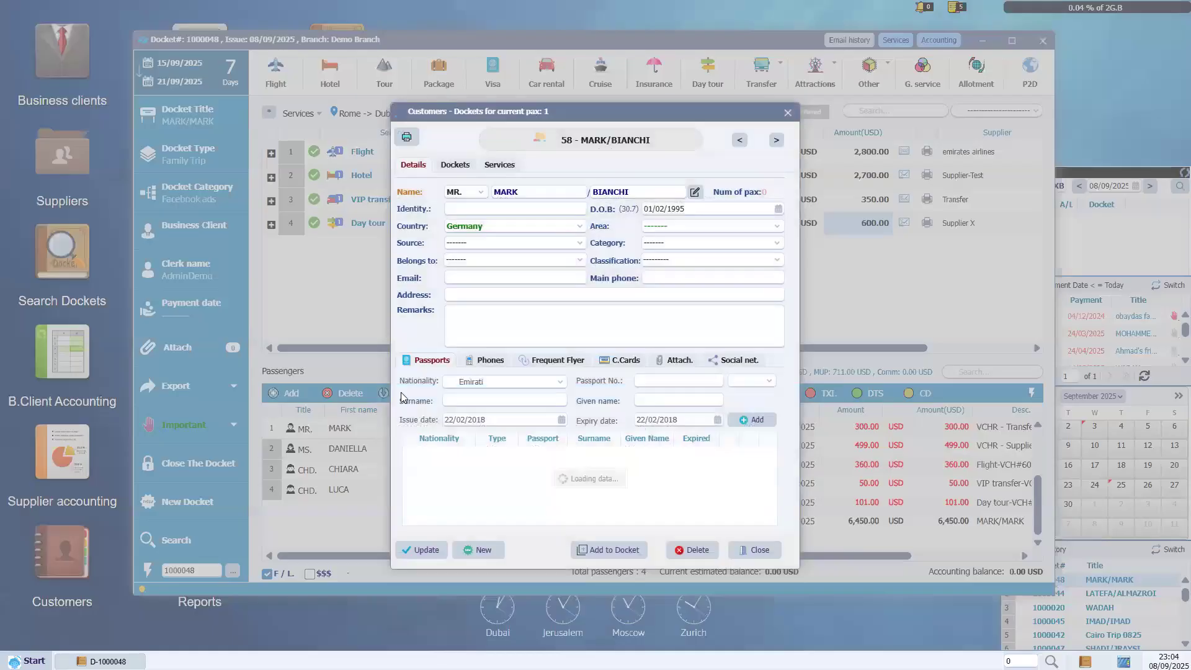
click(459, 170)
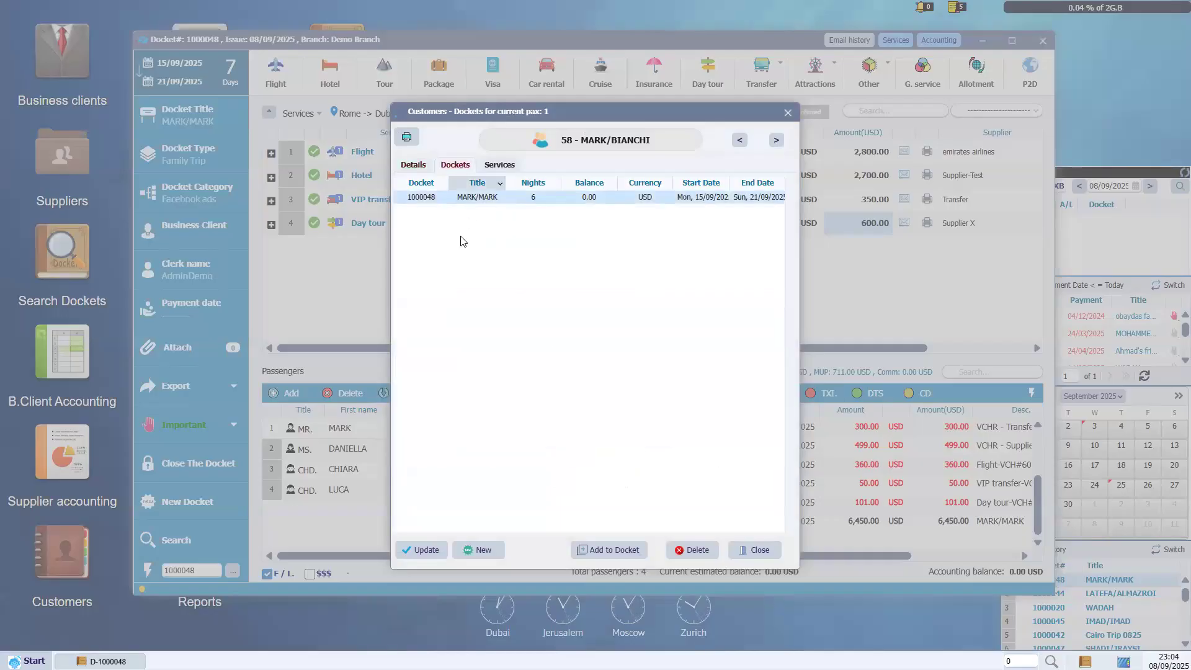
click(490, 168)
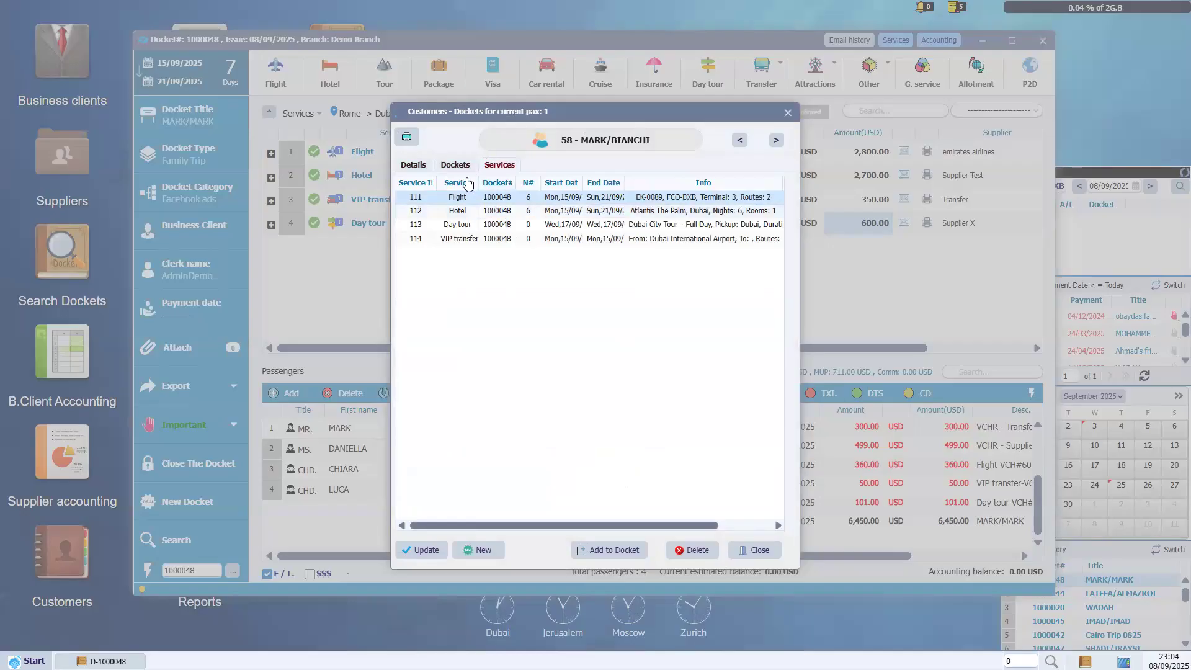
click(788, 113)
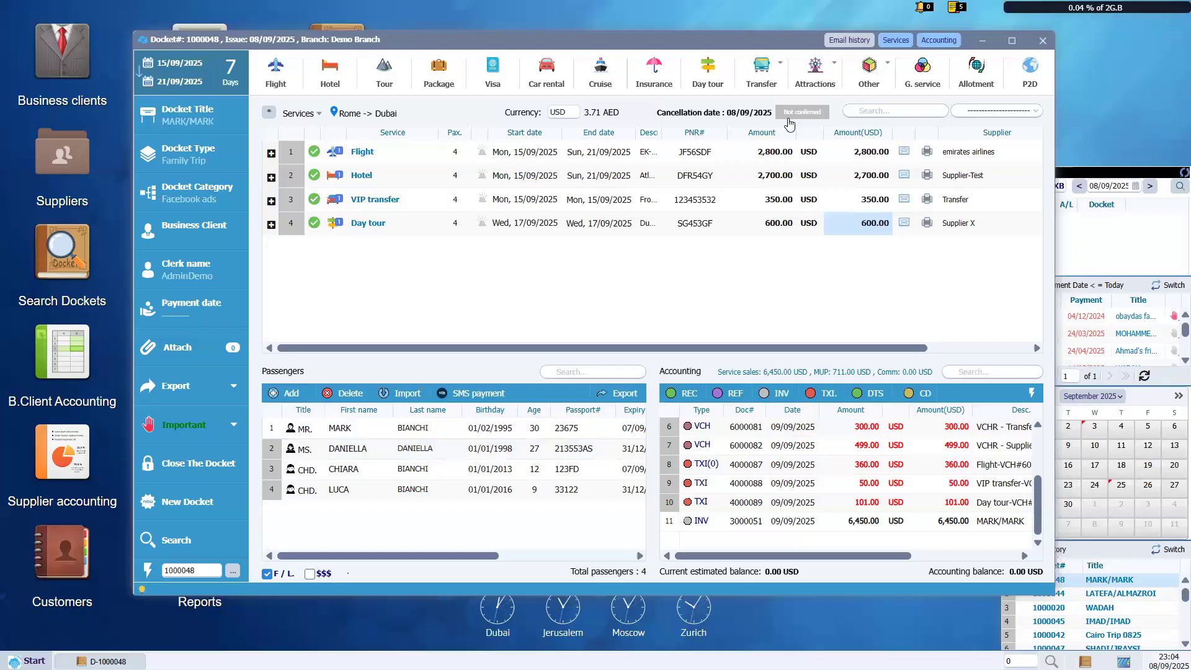
click(1043, 40)
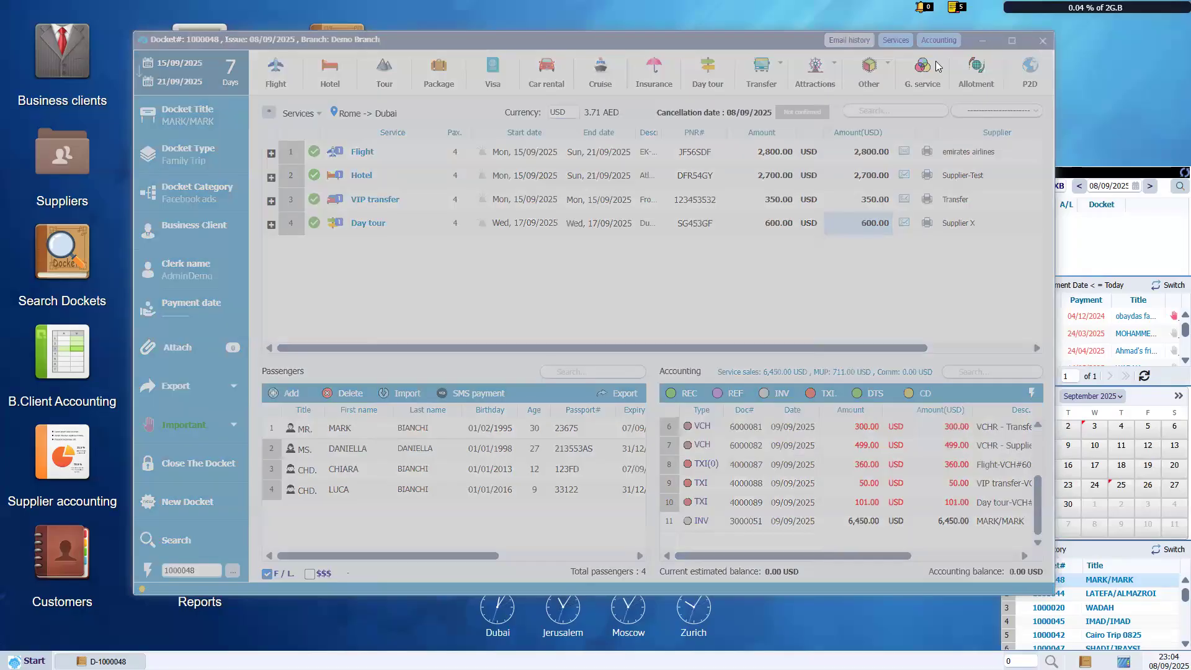